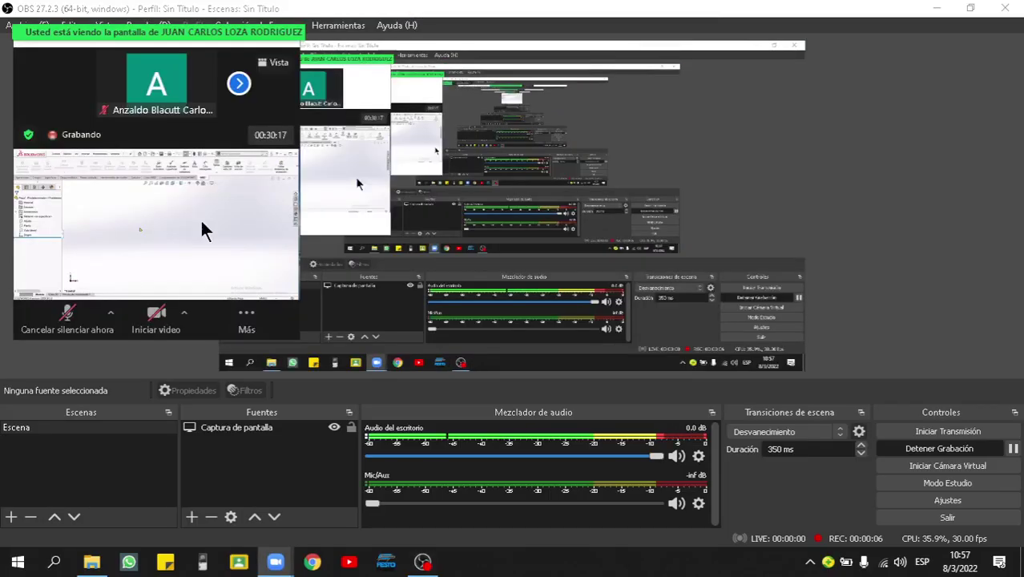
Show the shared SOLIDWORKS screen with the empty Pieza1 part full screen
double_click(185, 220)
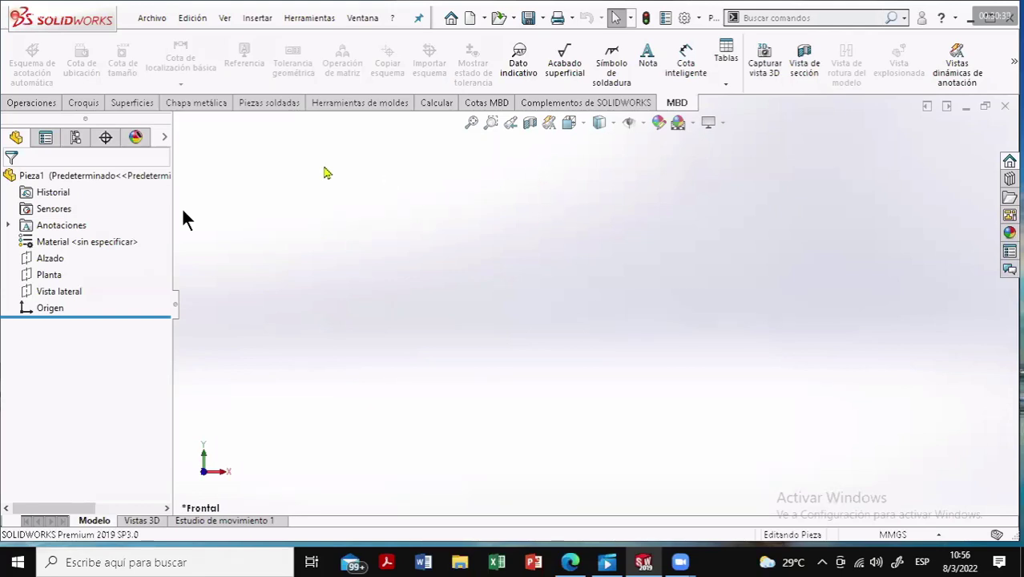
Start a new Croquis sketch on the Alzado front plane
left_click(86, 106)
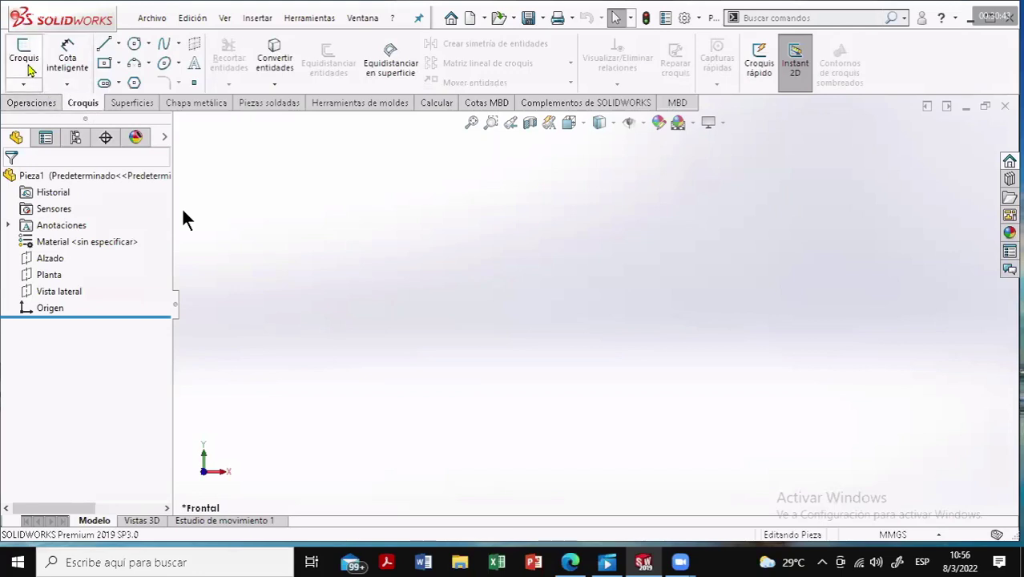
left_click(31, 74)
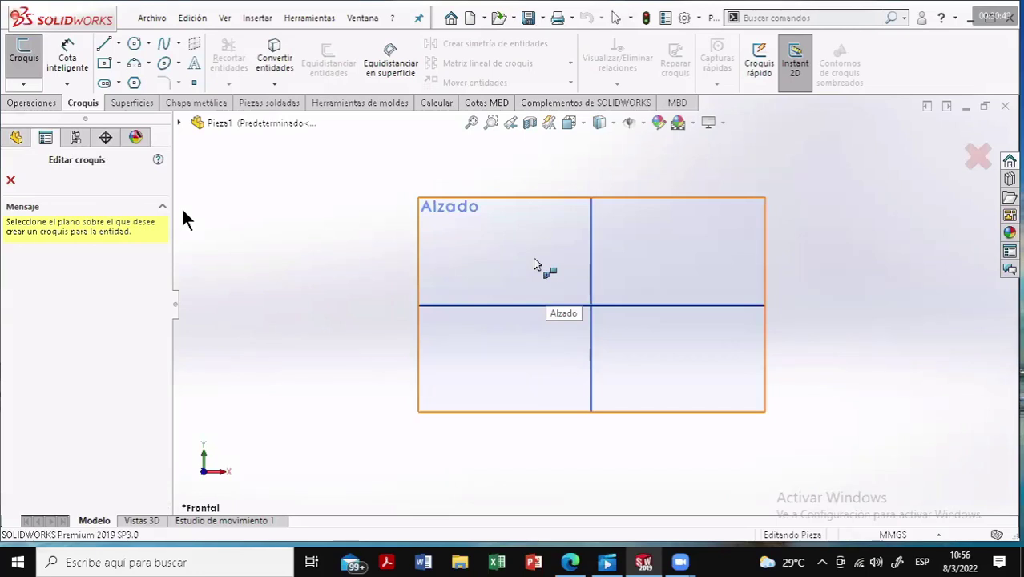
left_click(535, 265)
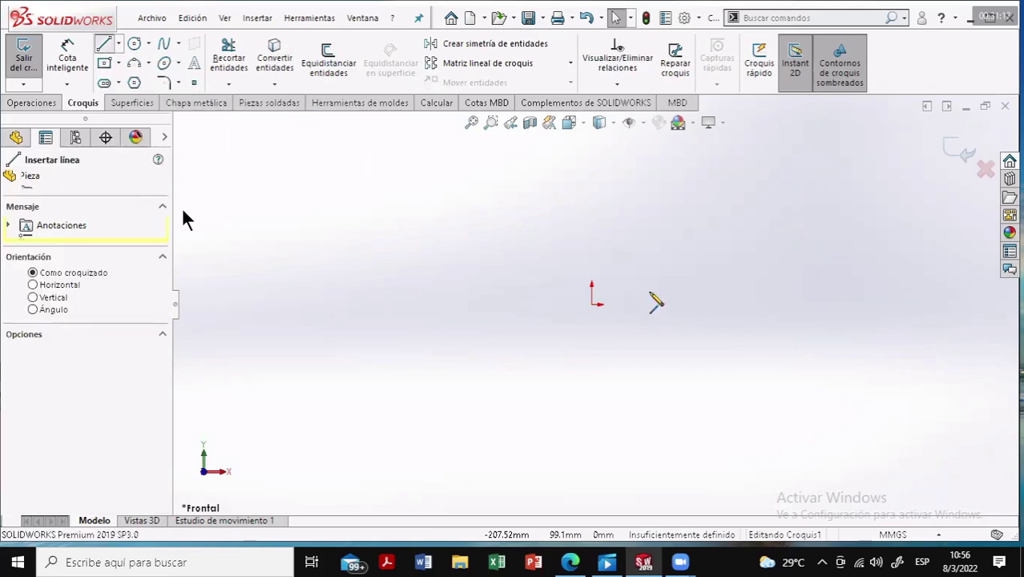
Draw the right end, short step, taper and vertical shoulder lines from the origin
left_click(592, 304)
left_click(593, 275)
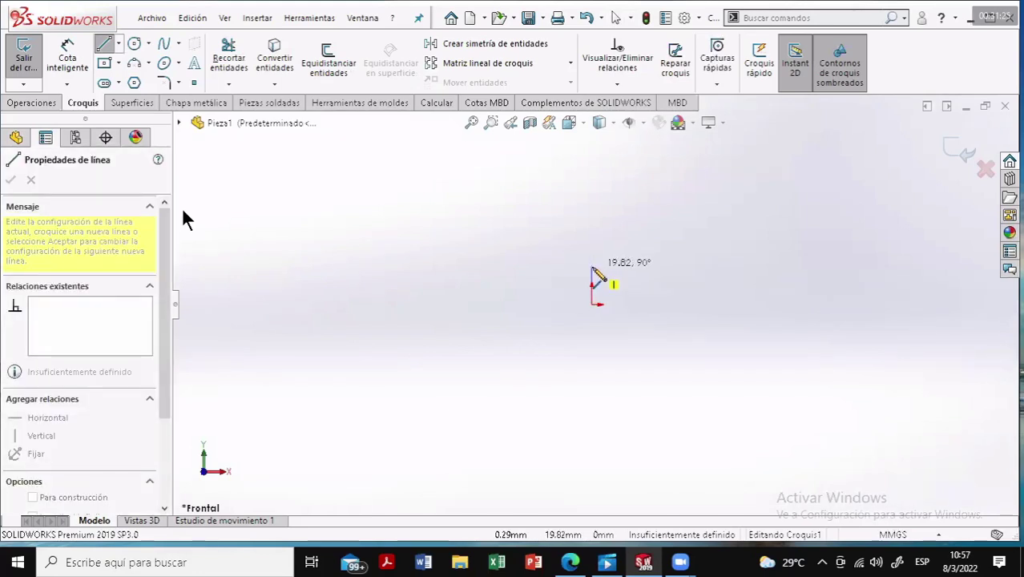
left_click(594, 271)
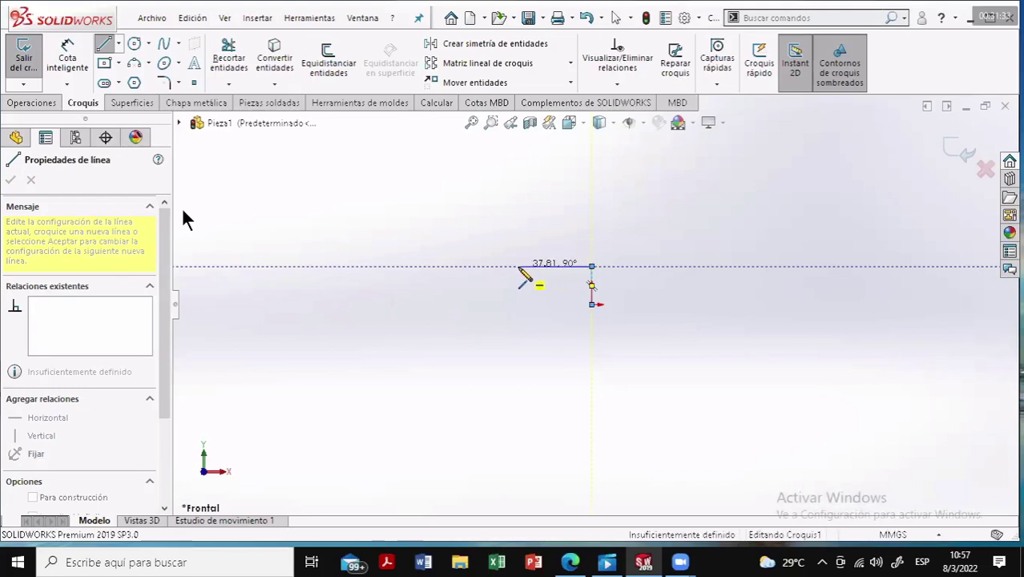
left_click(519, 266)
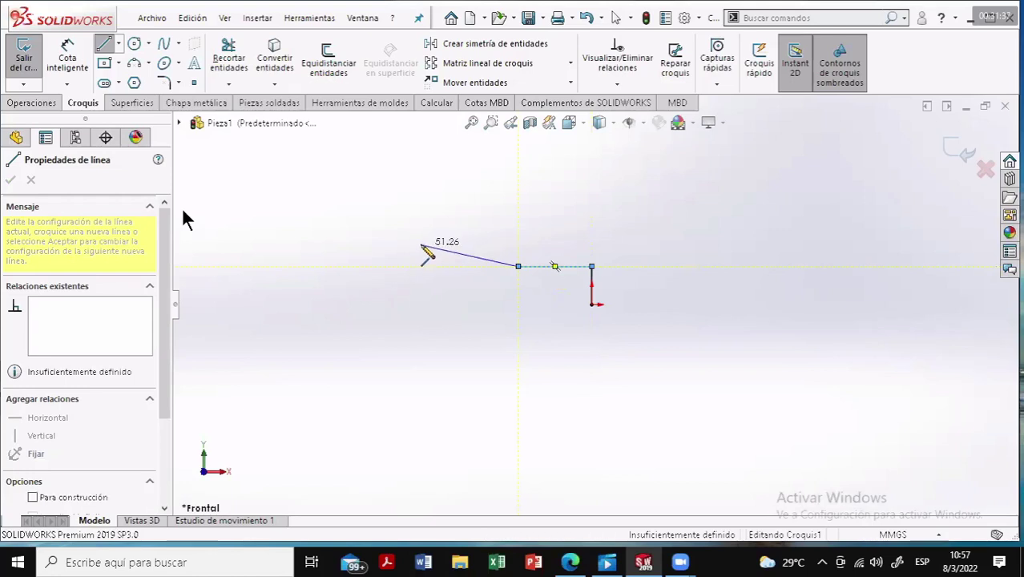
left_click(422, 244)
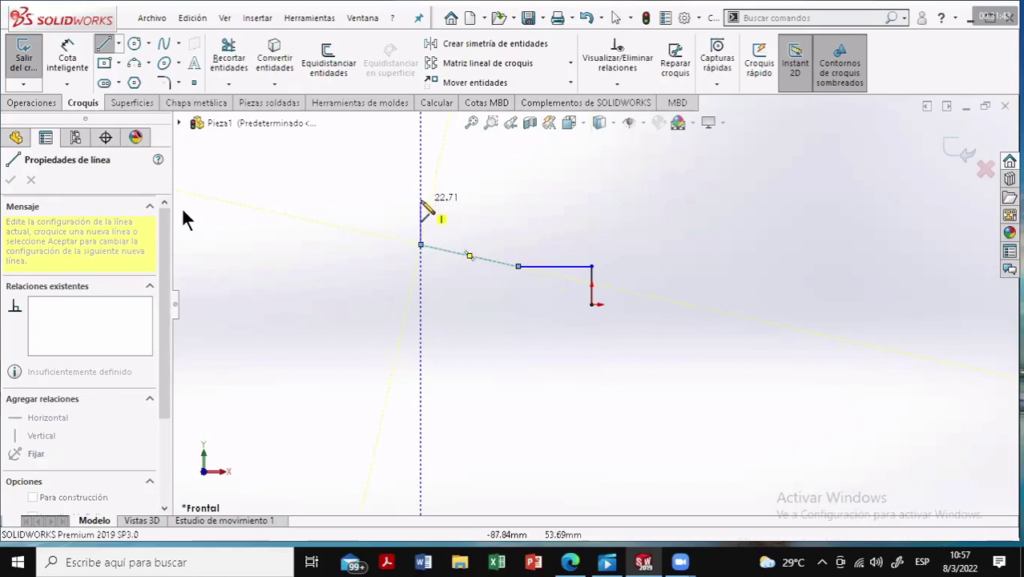
left_click(421, 199)
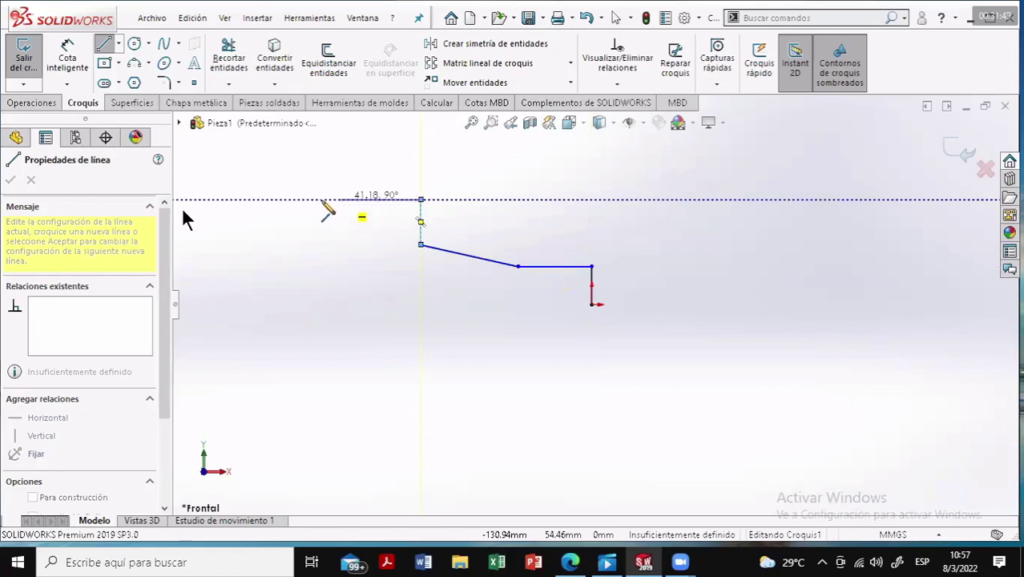
Draw the top edge with the small groove and the left end, closing at the origin
left_click(336, 200)
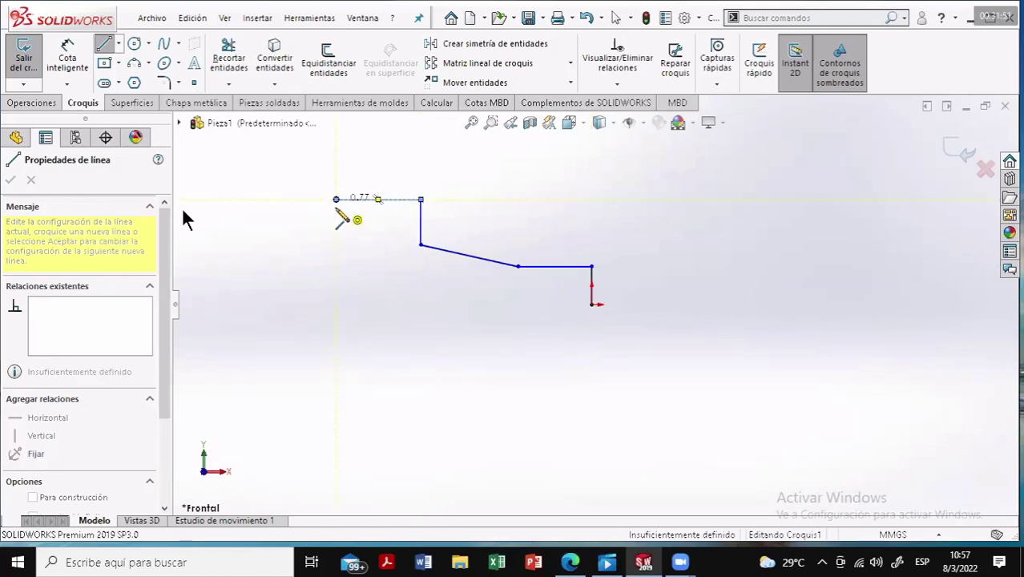
left_click(335, 215)
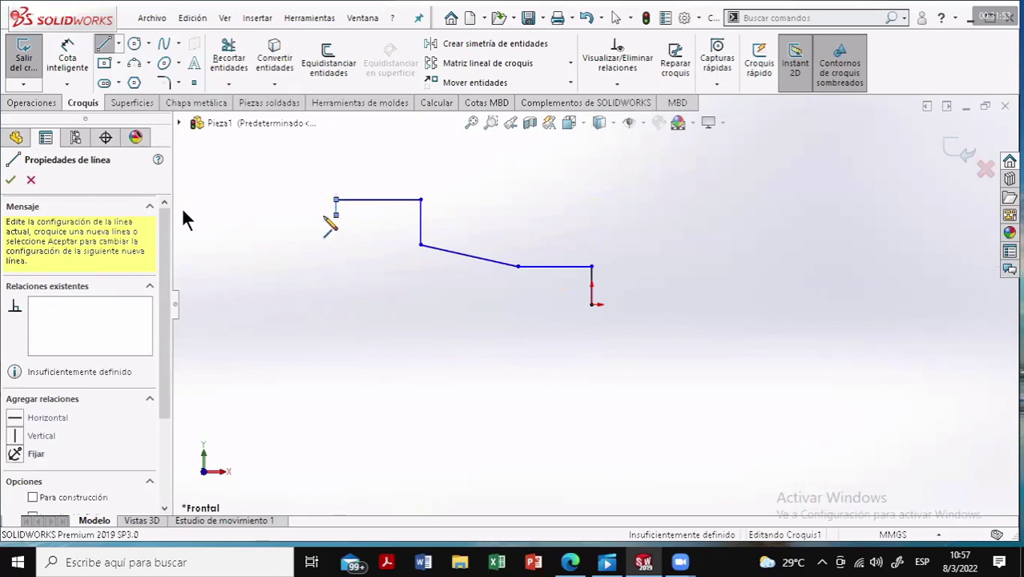
left_click(310, 215)
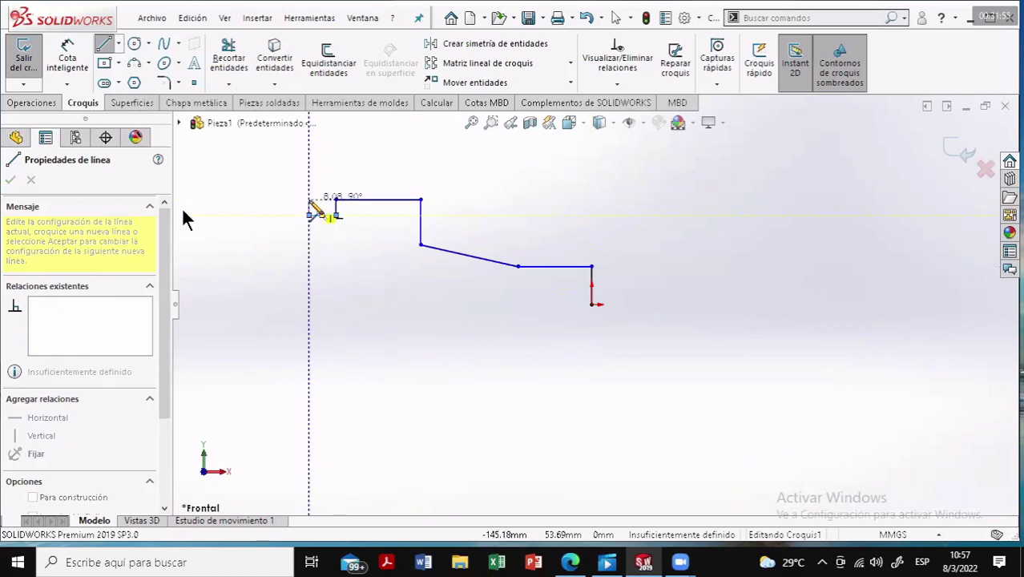
left_click(309, 200)
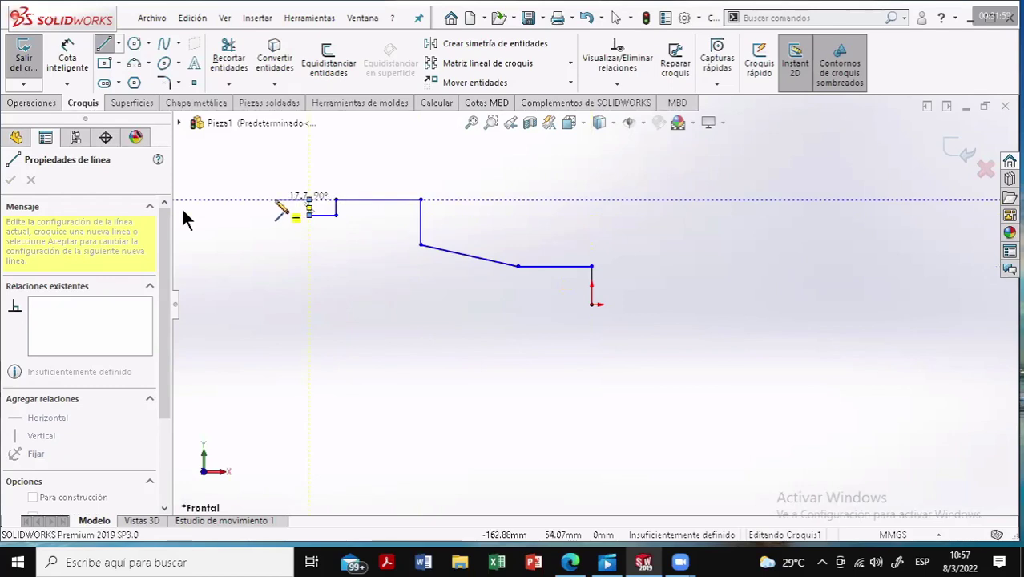
left_click(275, 200)
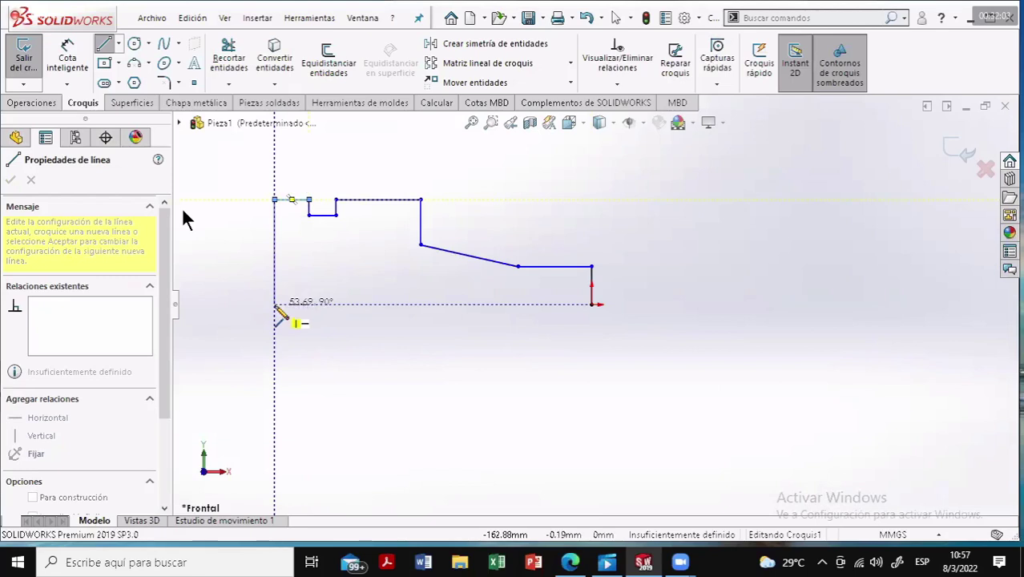
left_click(274, 303)
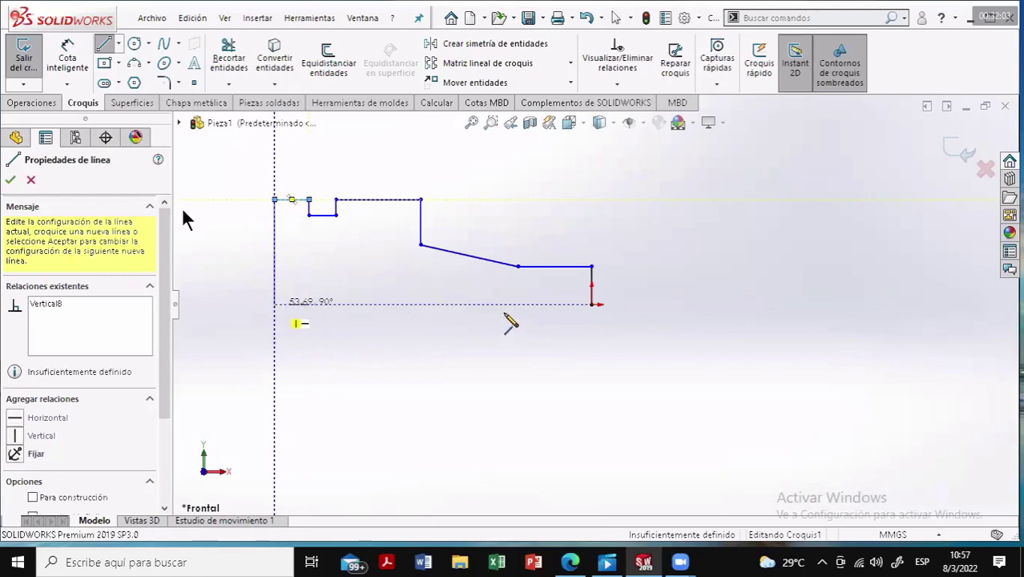
left_click(592, 305)
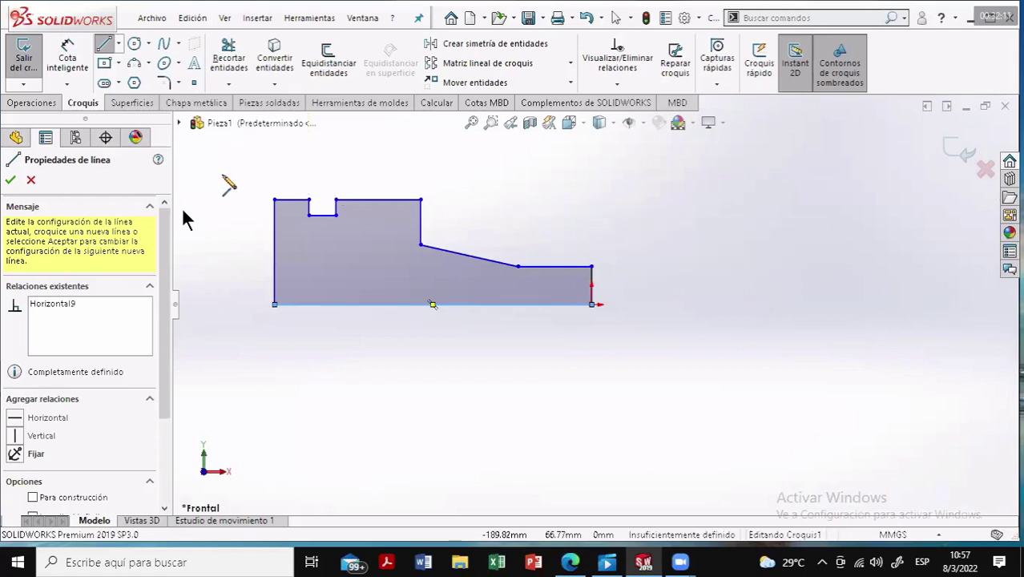
Give the profile's bottom edge a 100 mm length dimension
scroll(435, 245, "down", 1)
scroll(437, 244, "down", 1)
scroll(618, 256, "down", 1)
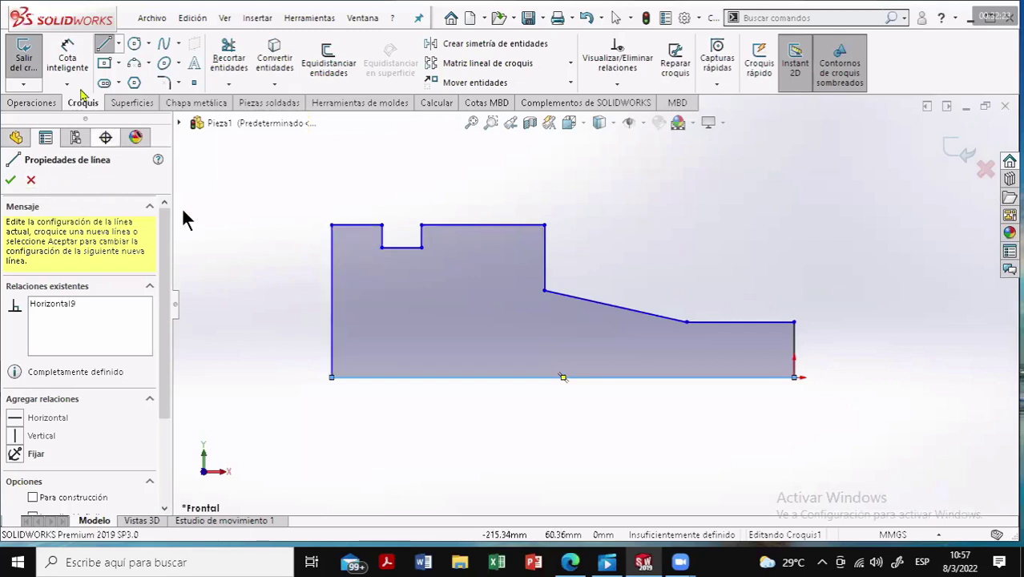
left_click(67, 58)
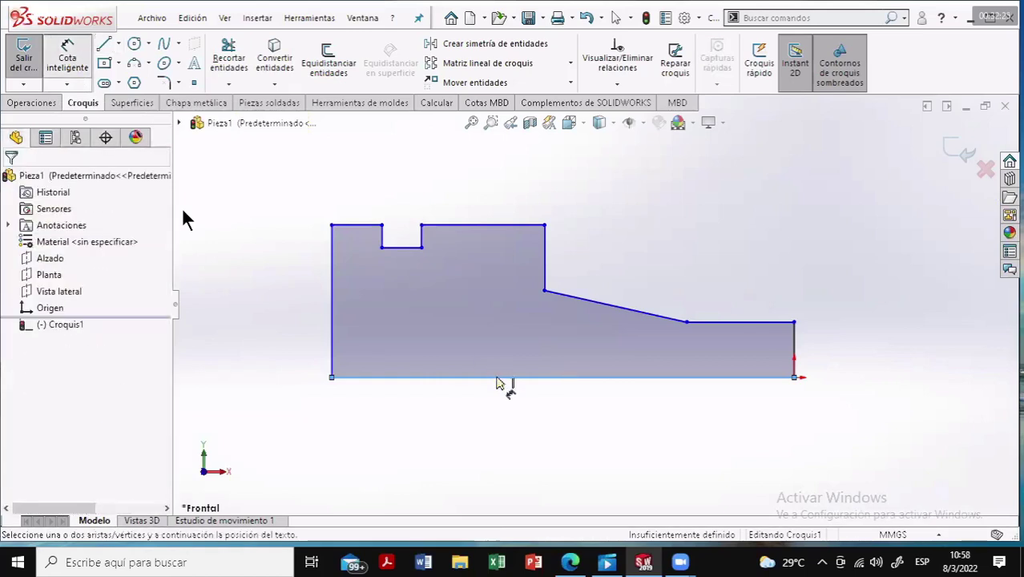
left_click(525, 438)
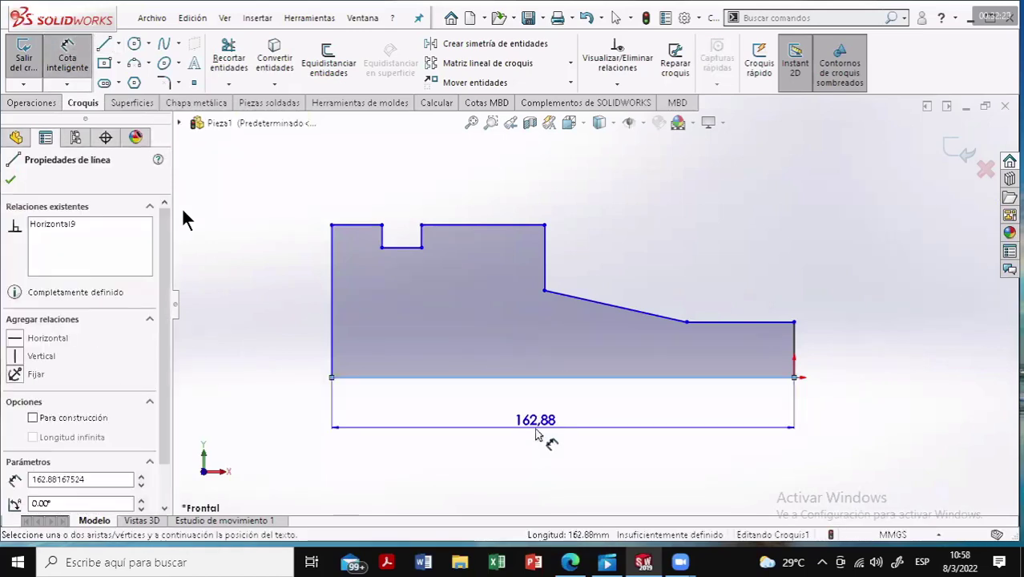
left_click(537, 435)
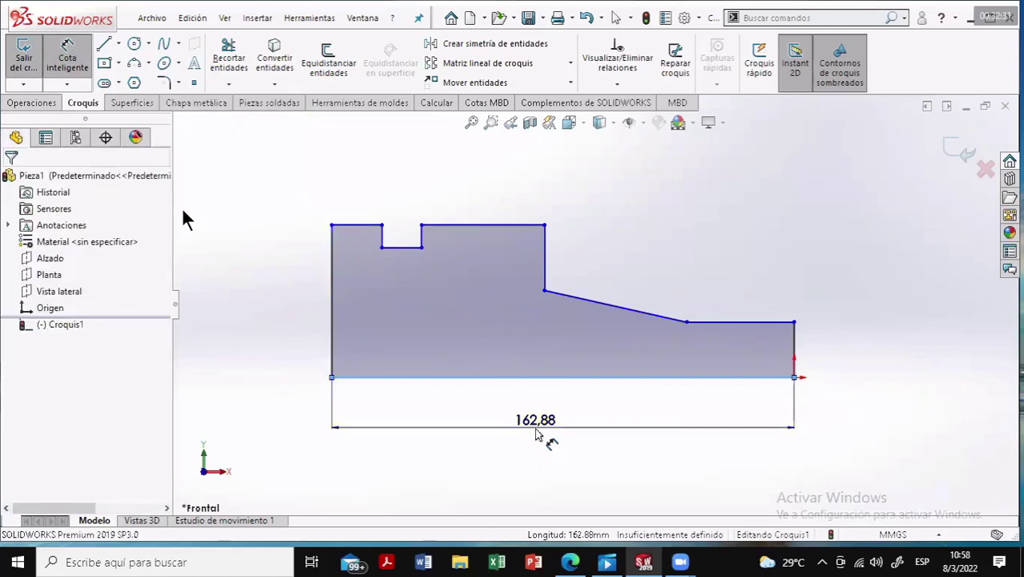
left_click(538, 432)
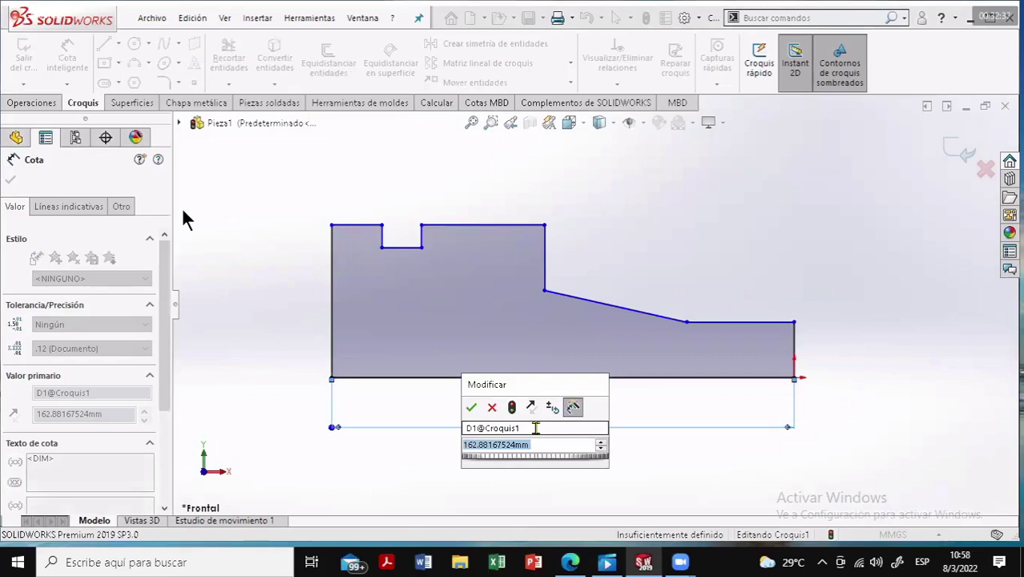
type("10")
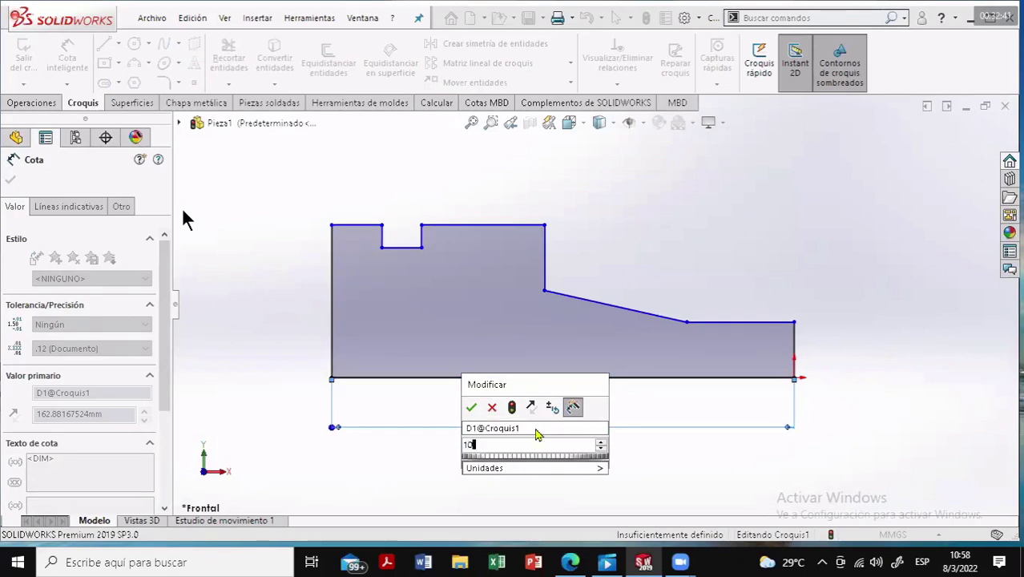
type("00")
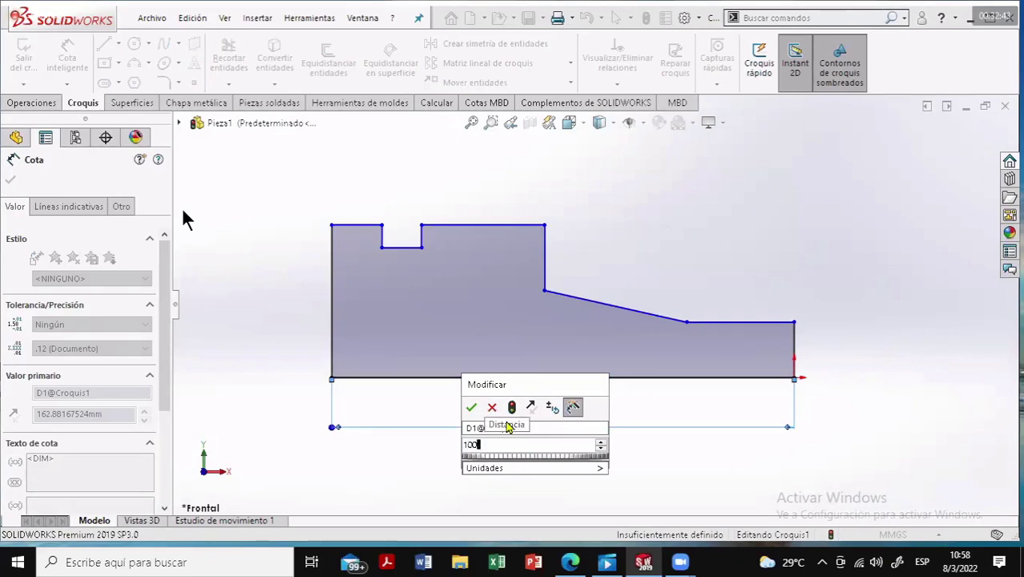
left_click(474, 408)
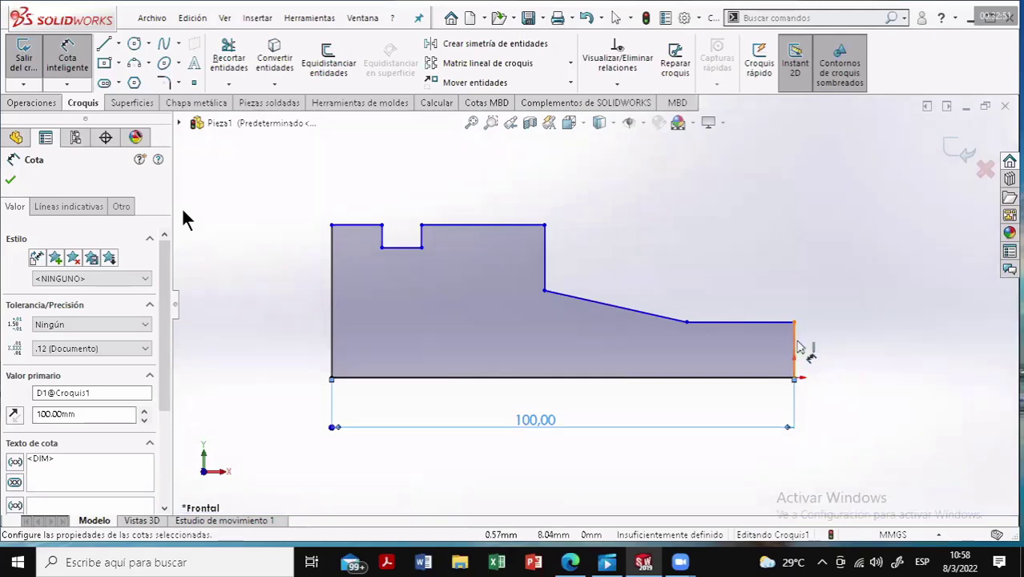
Dimension the right end edge to 10 mm and the left end height to 30 mm
left_click(843, 355)
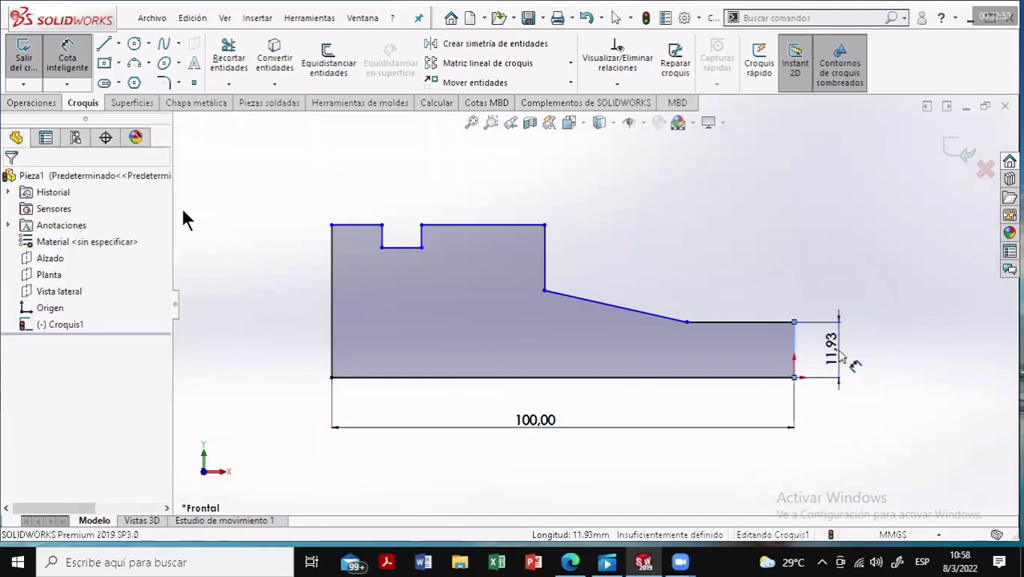
left_click(842, 356)
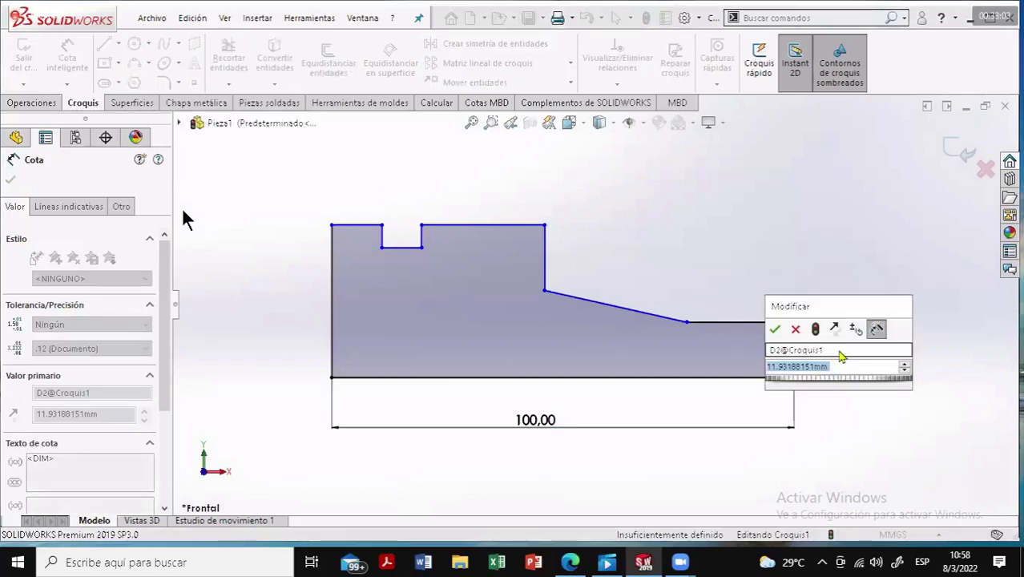
type("10")
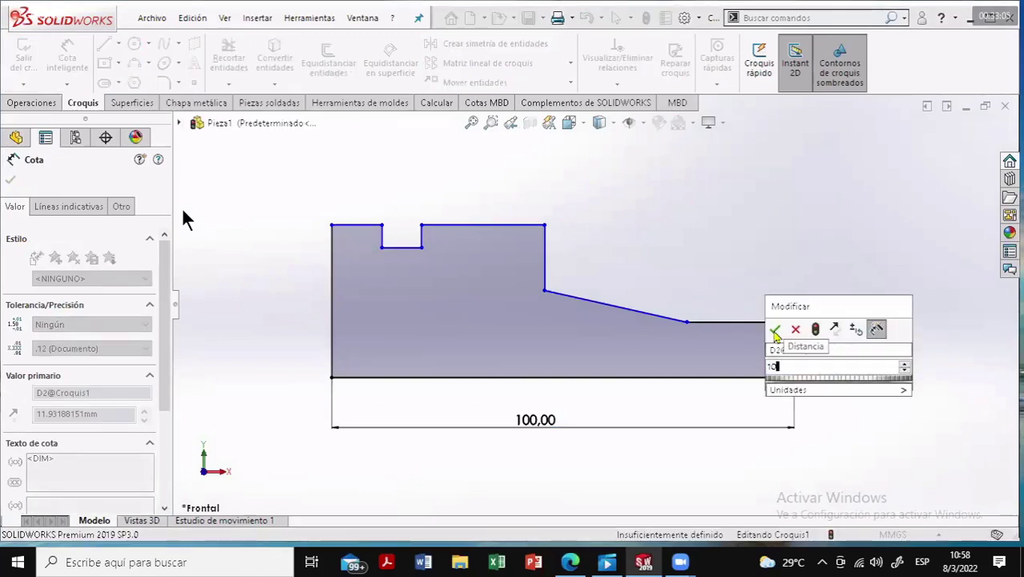
left_click(775, 331)
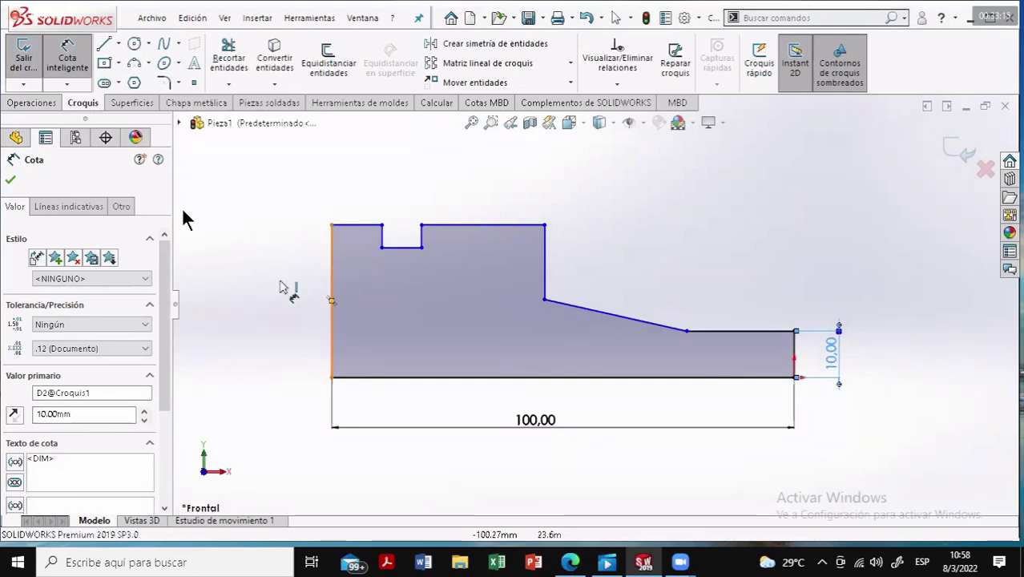
left_click(297, 290)
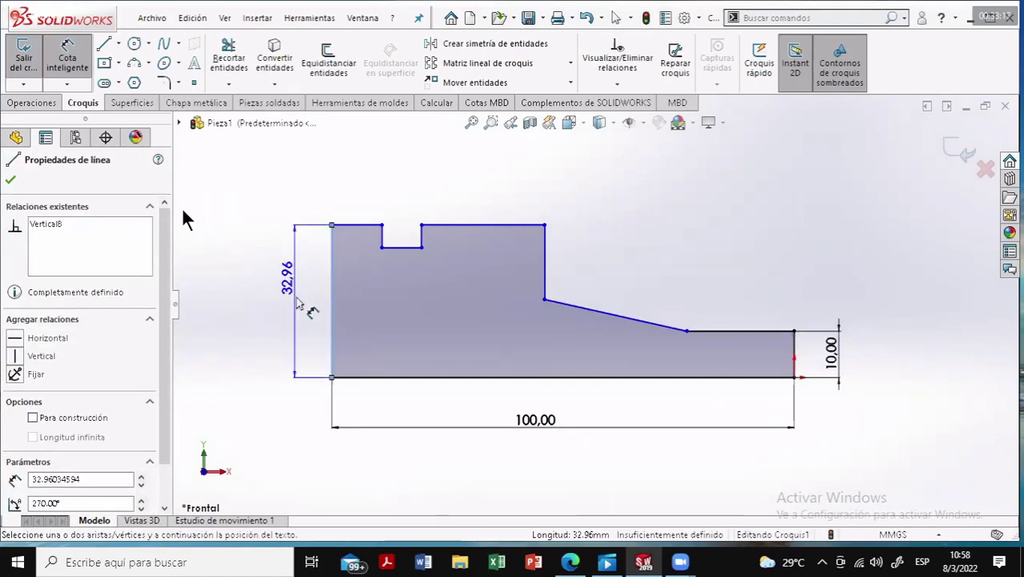
left_click(297, 301)
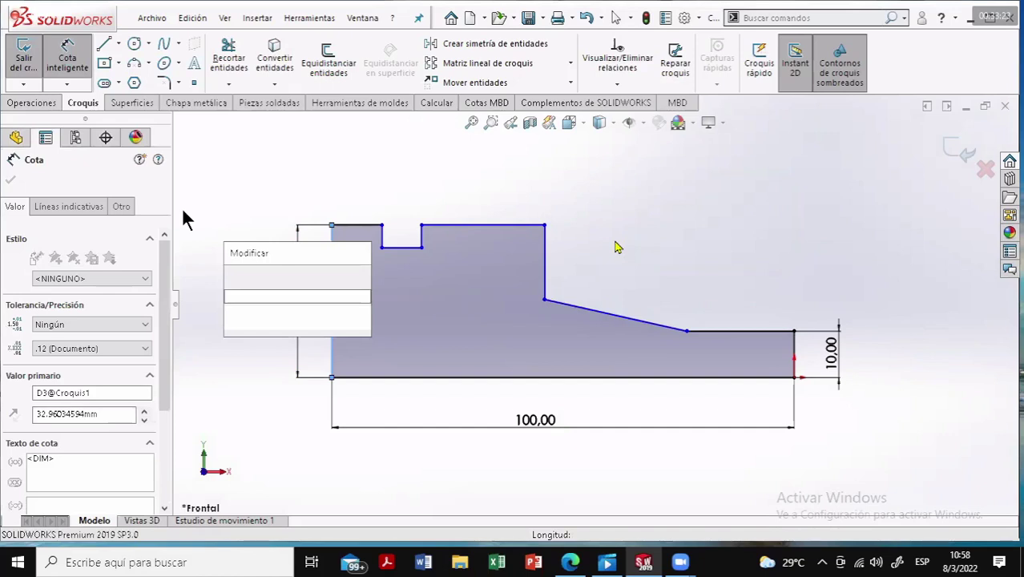
type("30")
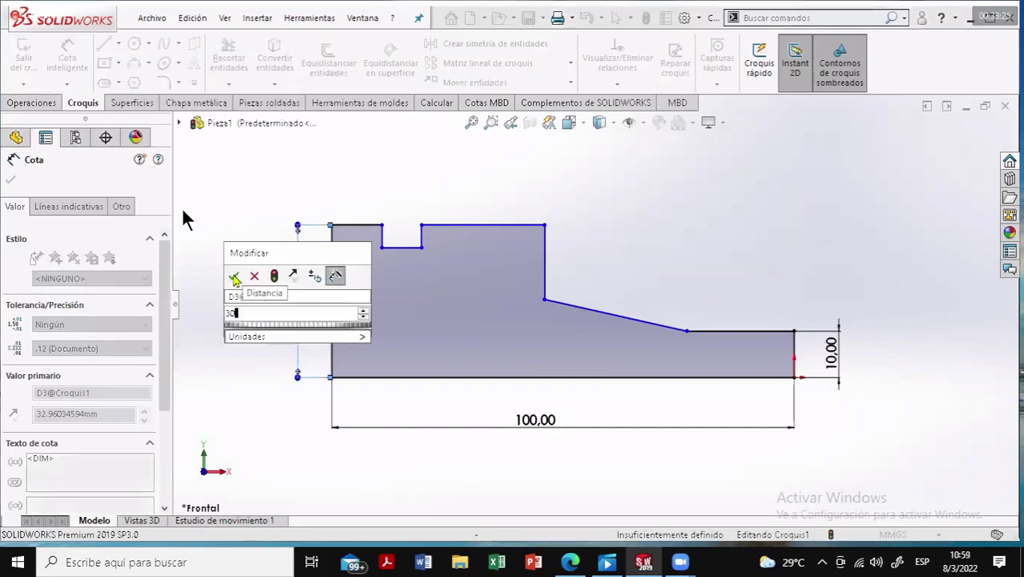
key("Return")
key("Escape")
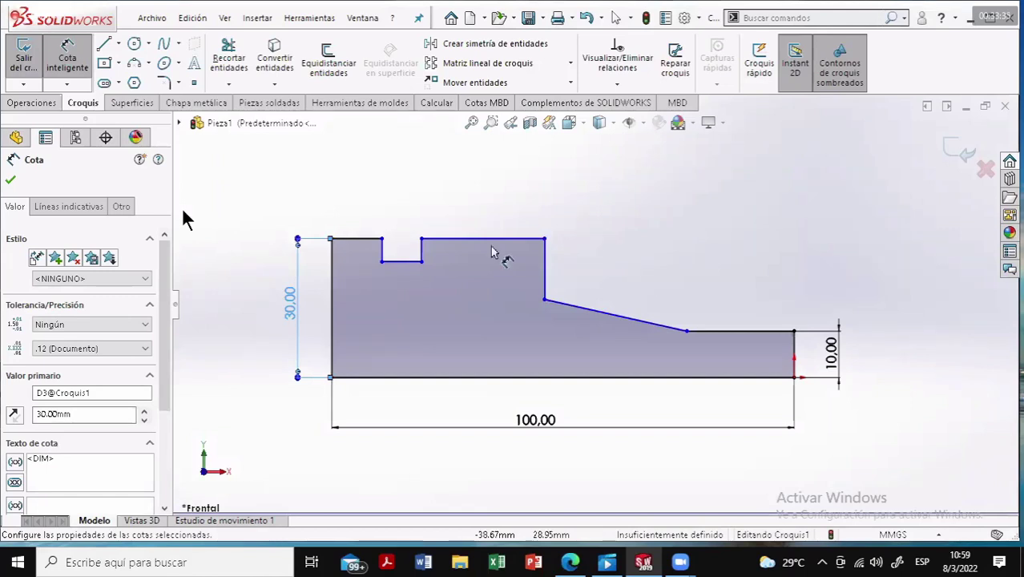
Dimension the top shoulders to 15 mm and 22 mm and the notch width to 10 mm
left_click(356, 239)
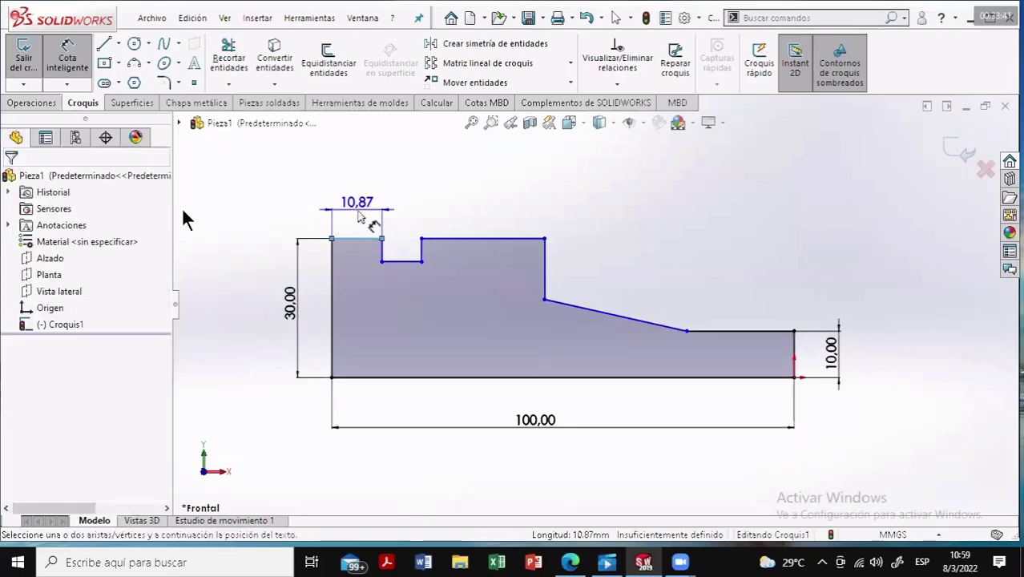
left_click(359, 217)
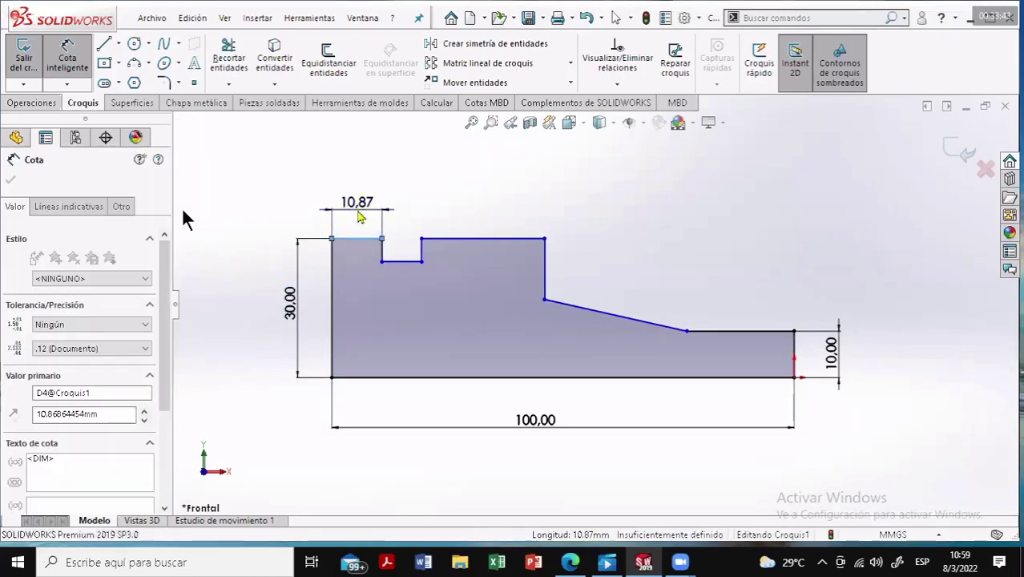
type("15")
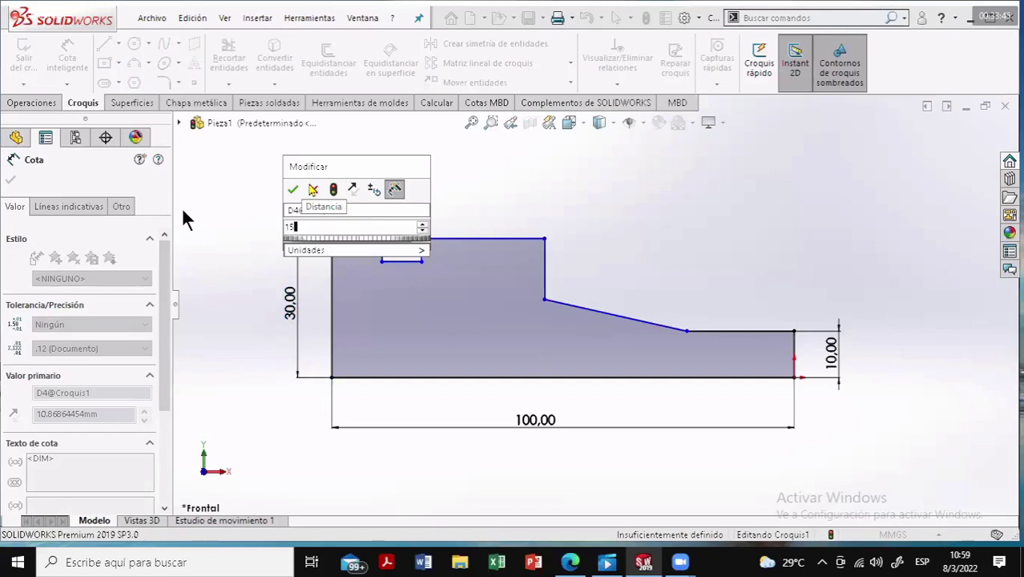
left_click(312, 190)
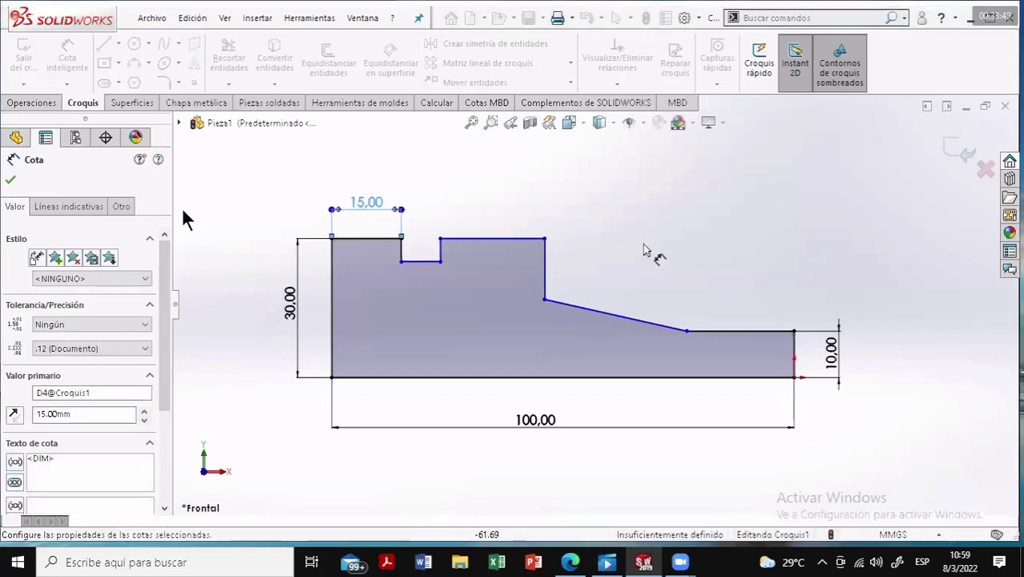
left_click(503, 213)
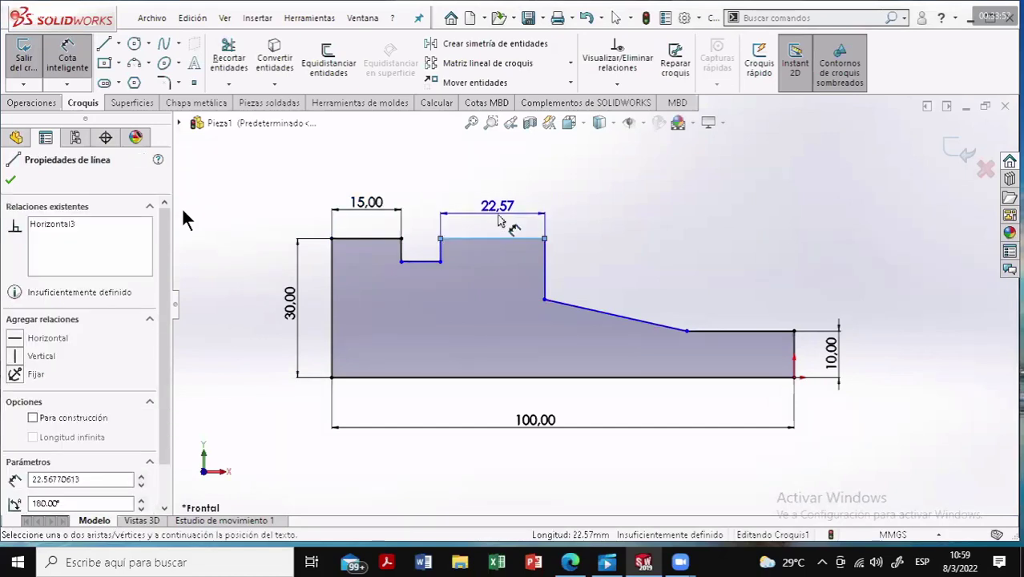
left_click(571, 218)
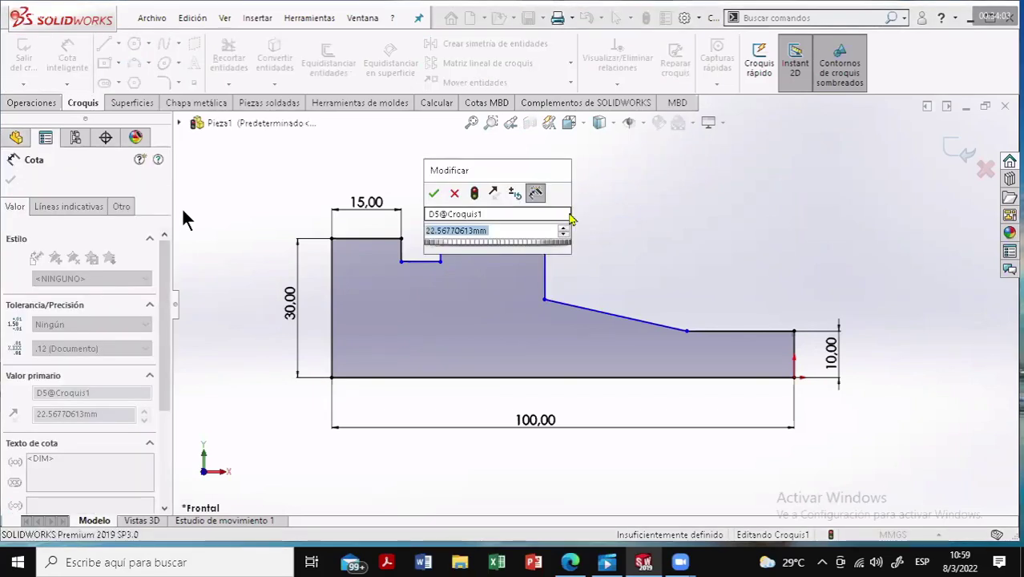
type("22")
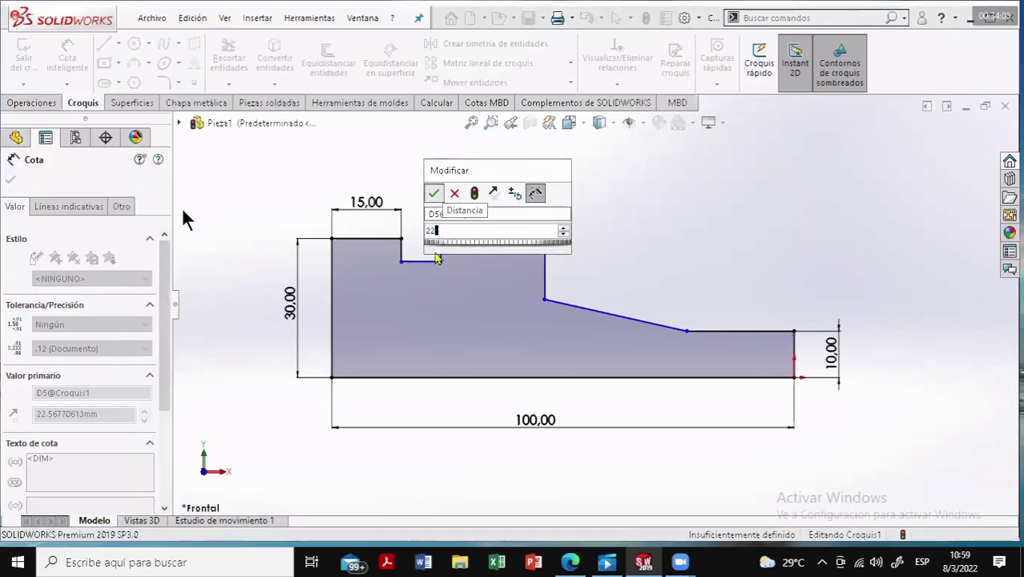
key("Escape")
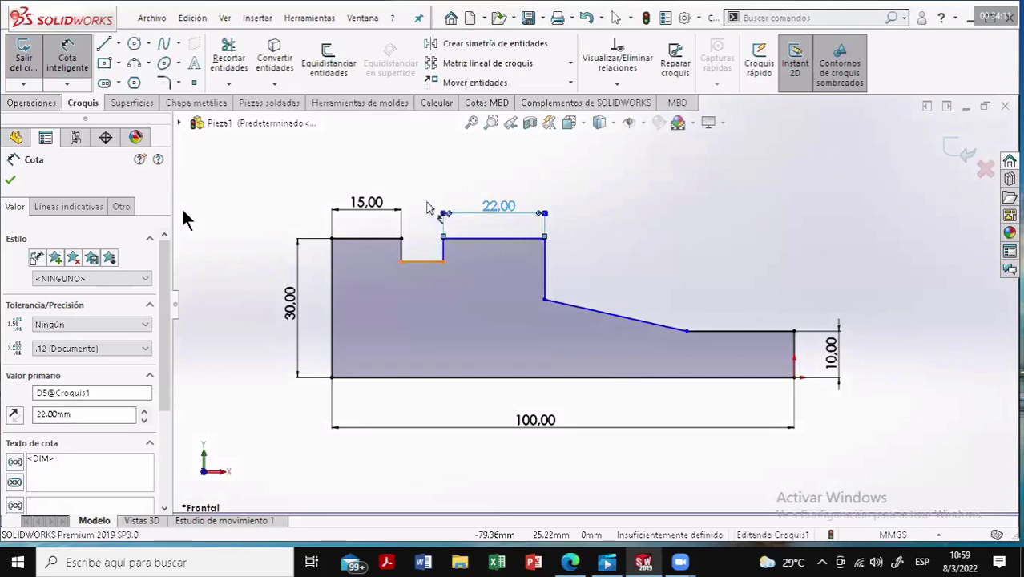
left_click(431, 209)
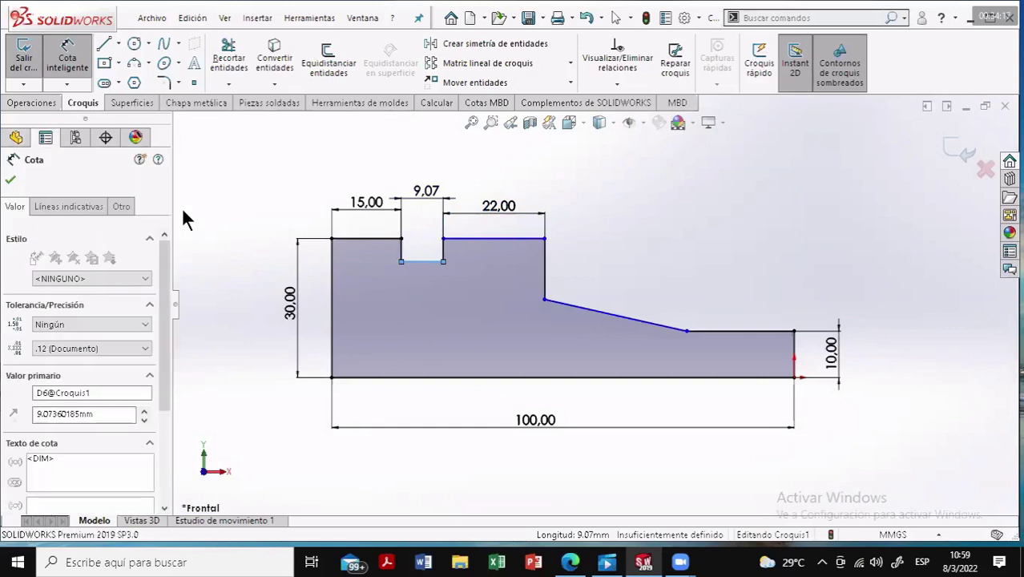
double_click(427, 206)
type("10")
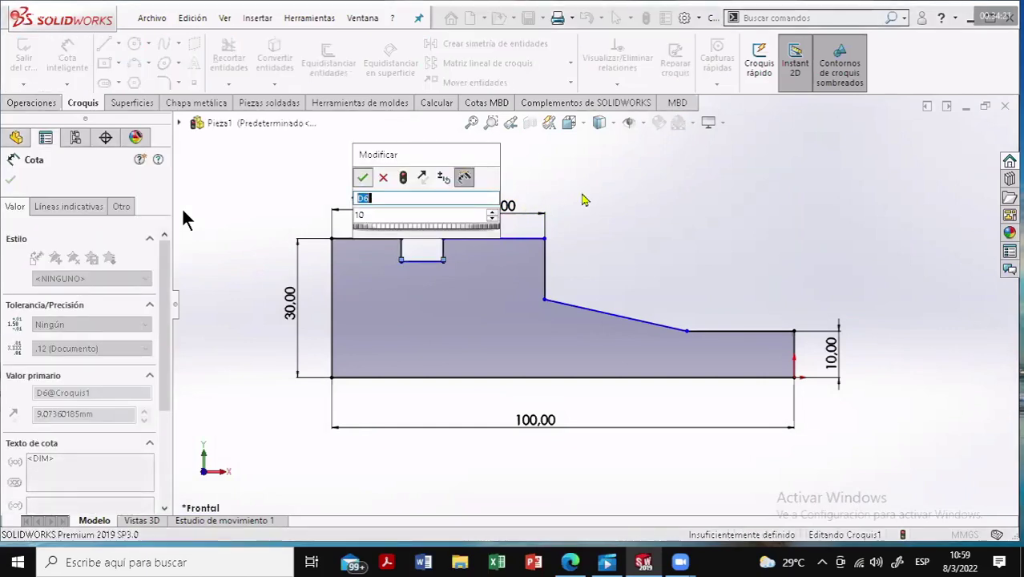
key("Escape")
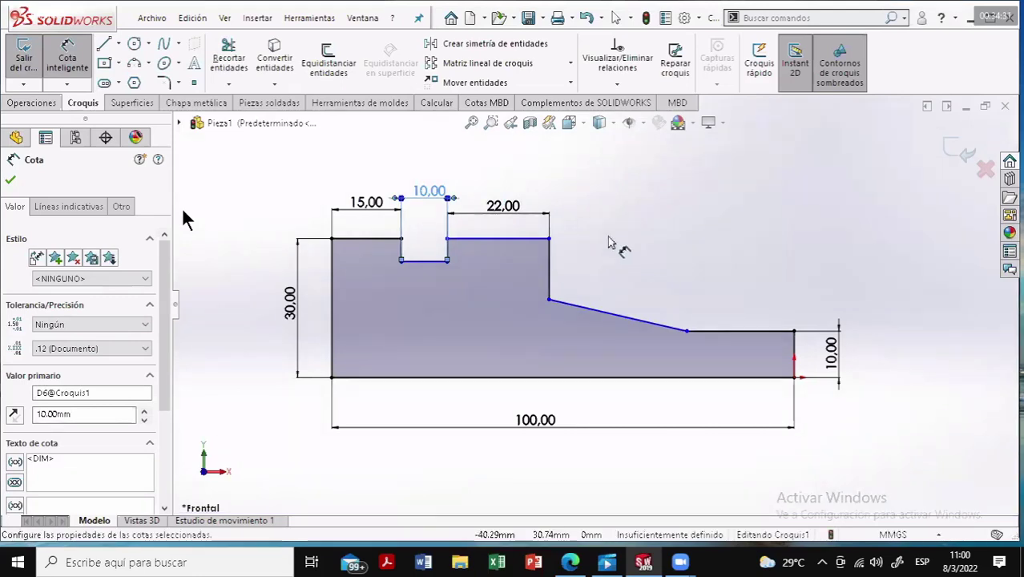
left_click(726, 331)
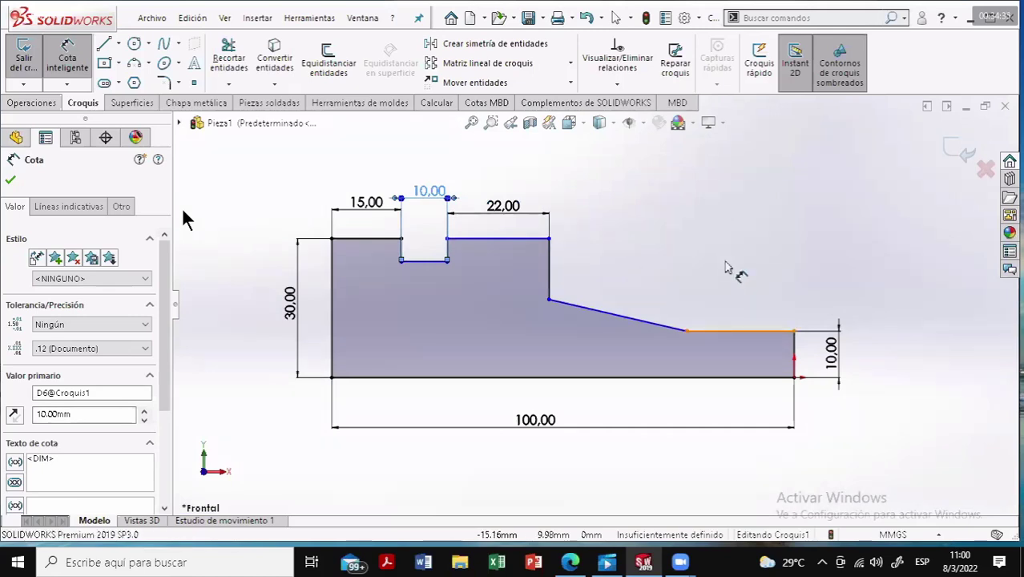
Set the thin end step length to 23 mm and cancel a trial 30 mm slope dimension
left_click(739, 286)
type("23")
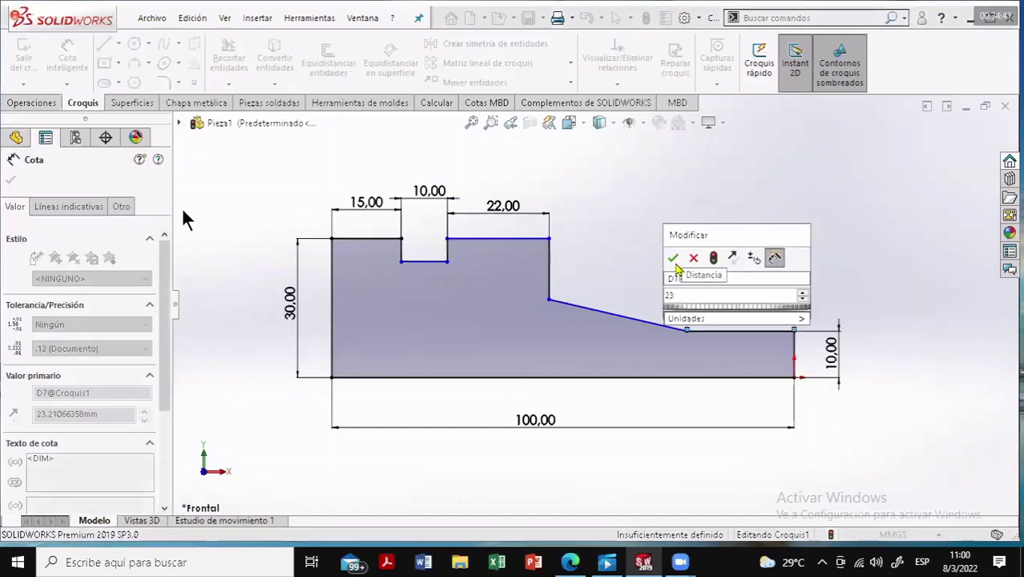
left_click(810, 280)
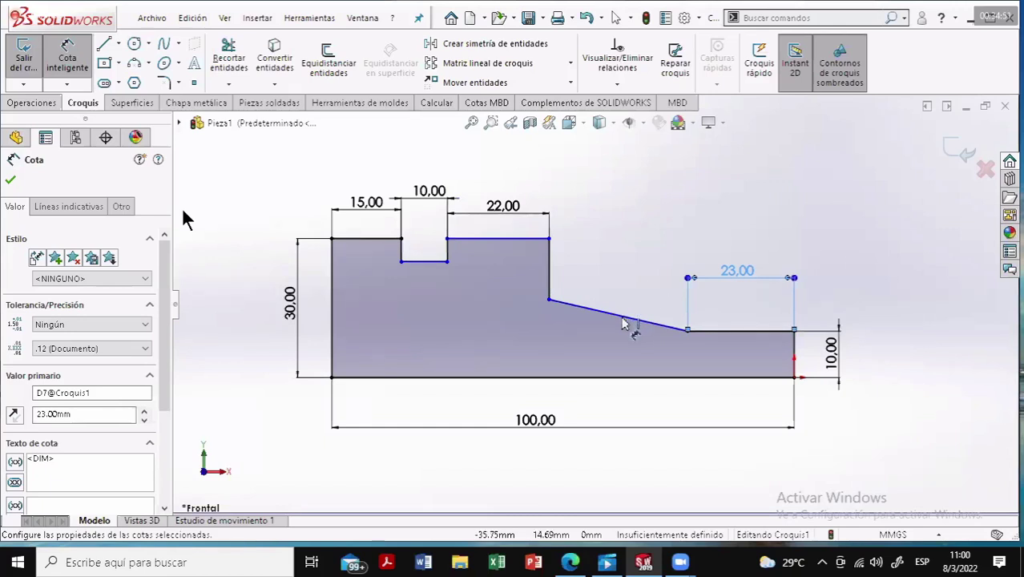
left_click(621, 225)
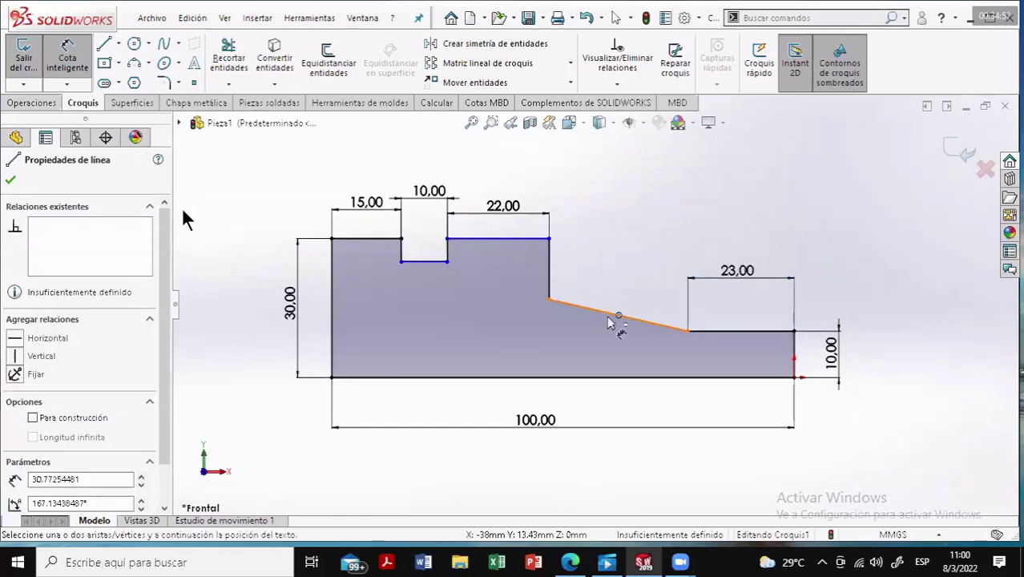
left_click(688, 331)
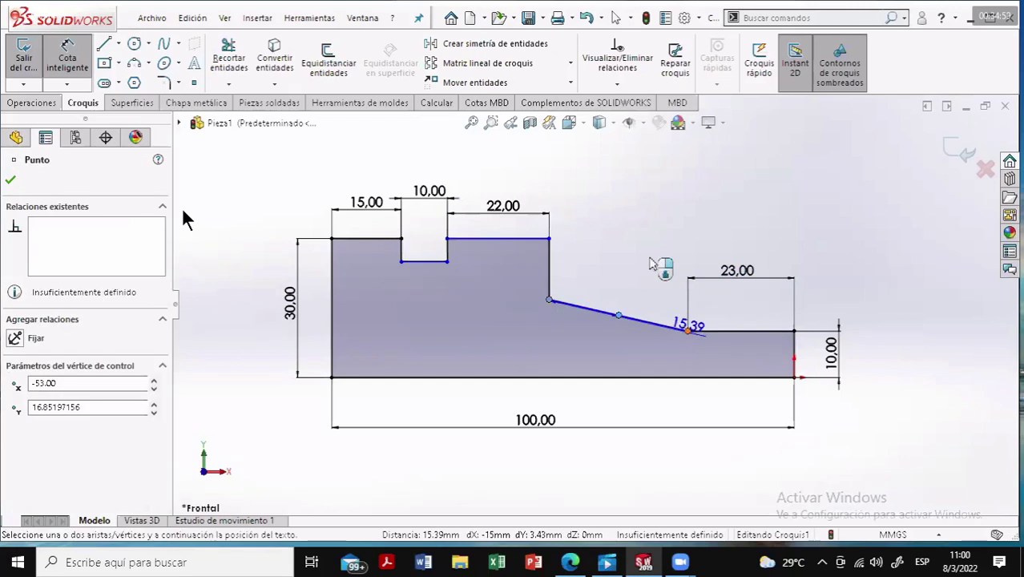
left_click(653, 241)
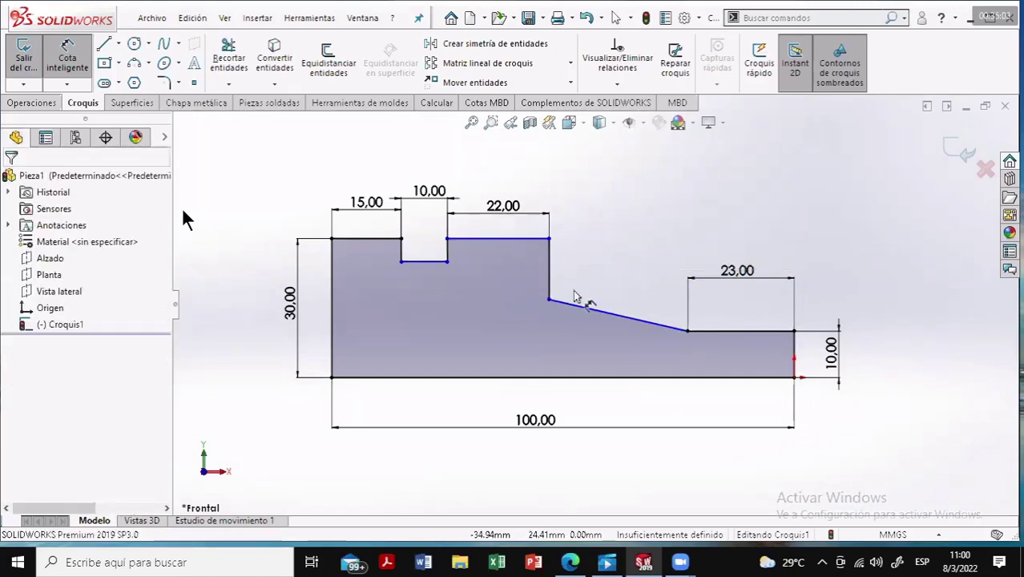
left_click(549, 300)
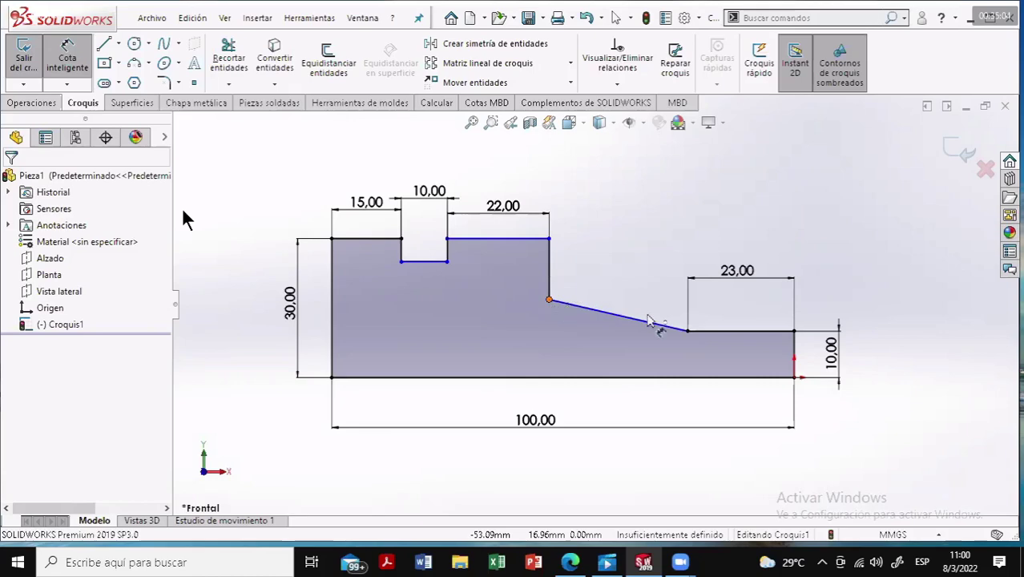
left_click(688, 330)
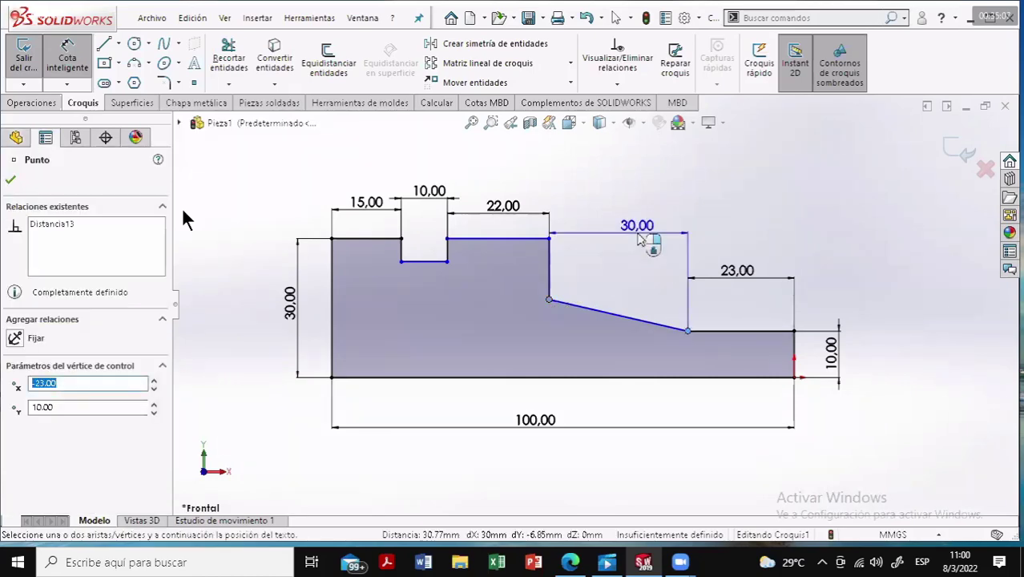
left_click(641, 239)
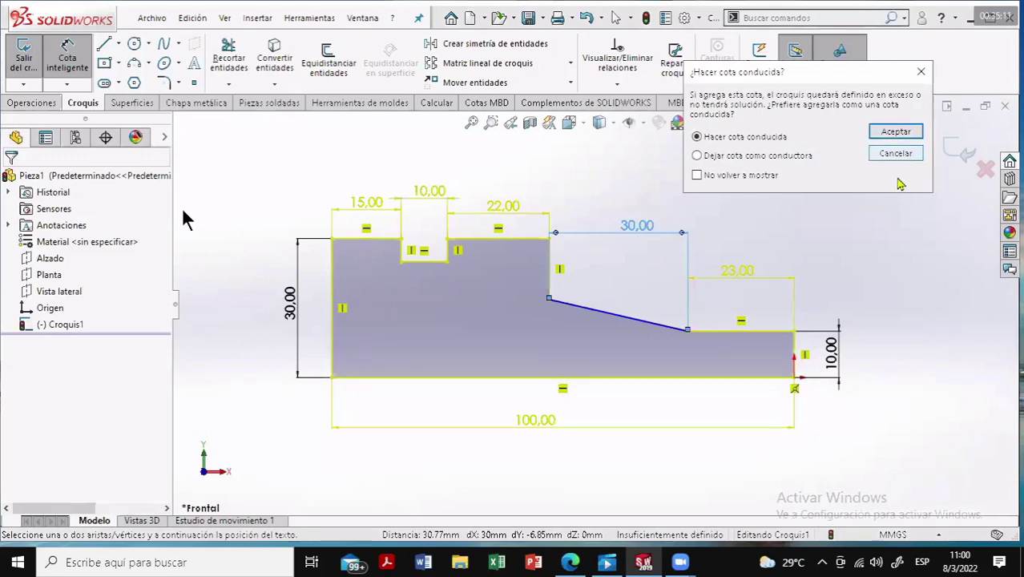
key("Escape")
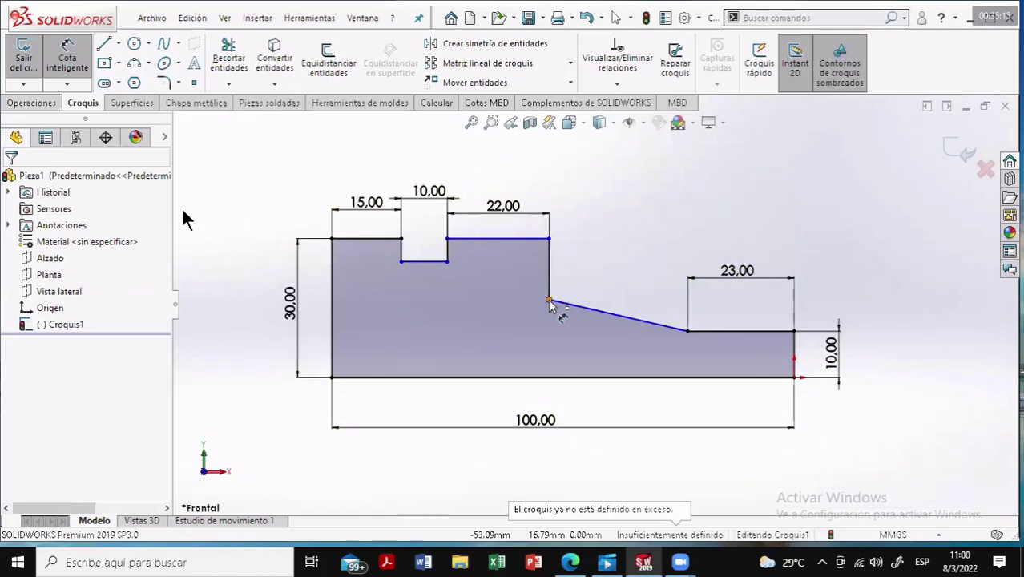
Add a 17 mm height dimension from the base edge to where the taper starts
left_click(571, 377)
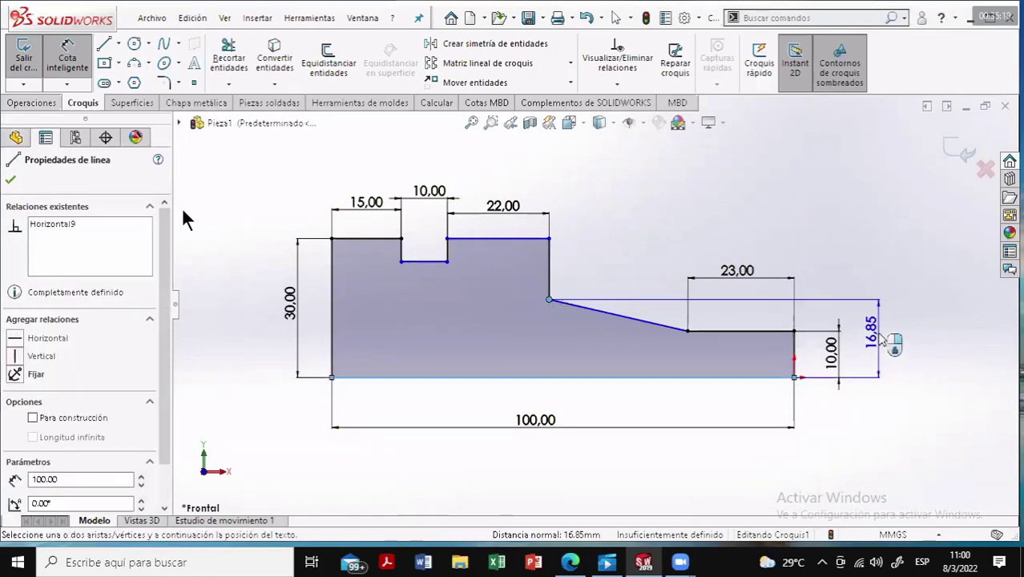
left_click(884, 340)
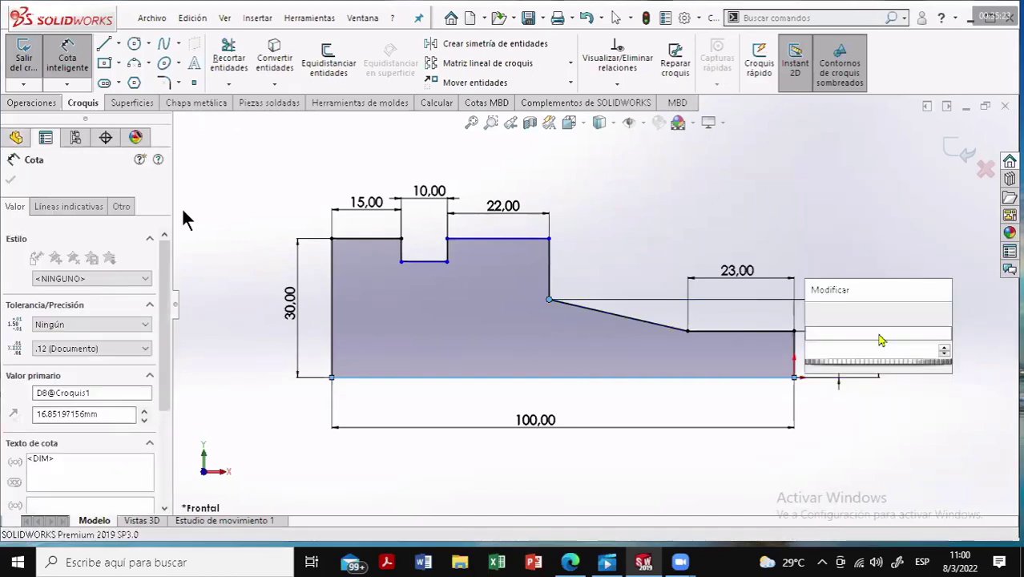
type("170")
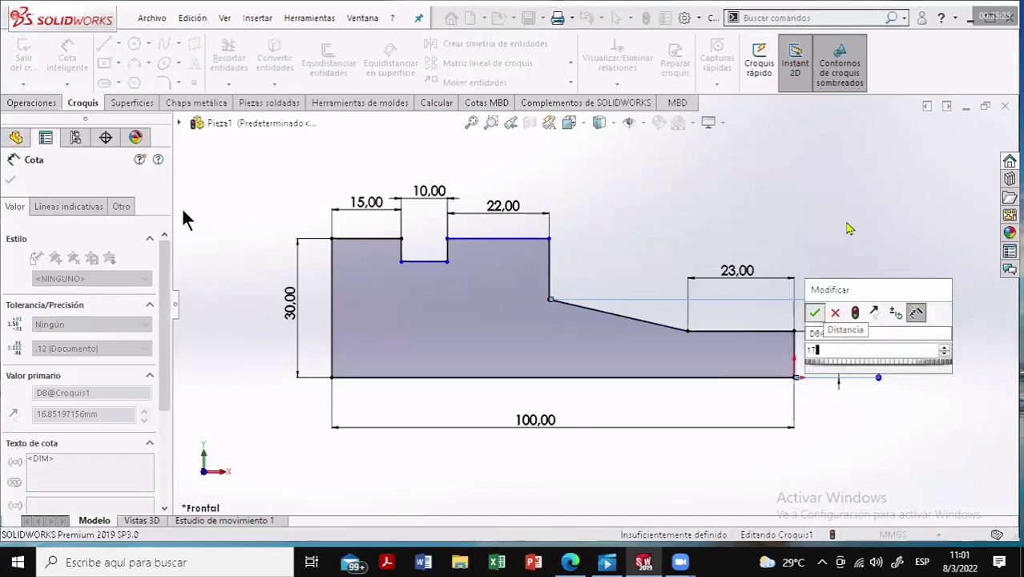
key("Return")
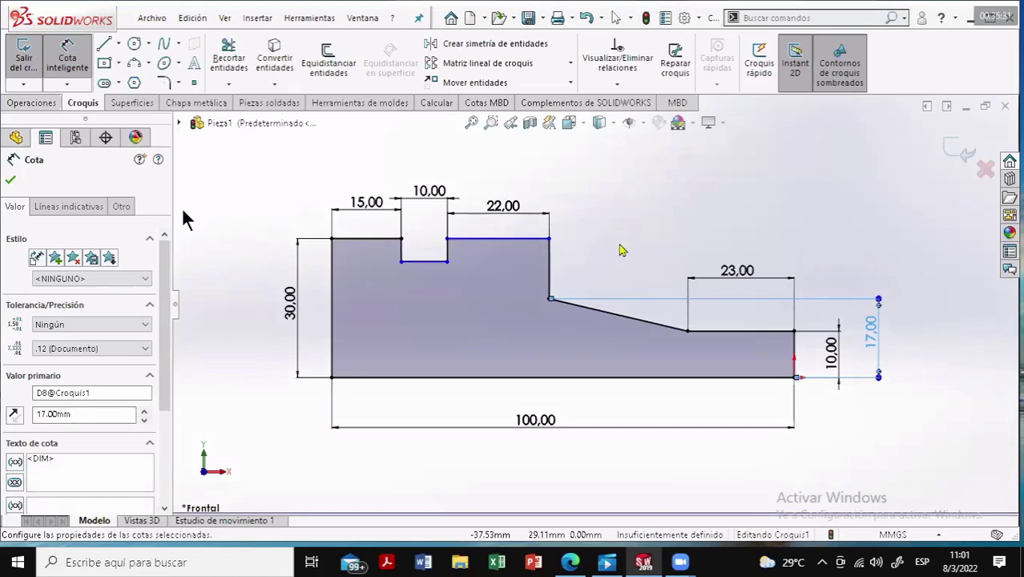
key("Escape")
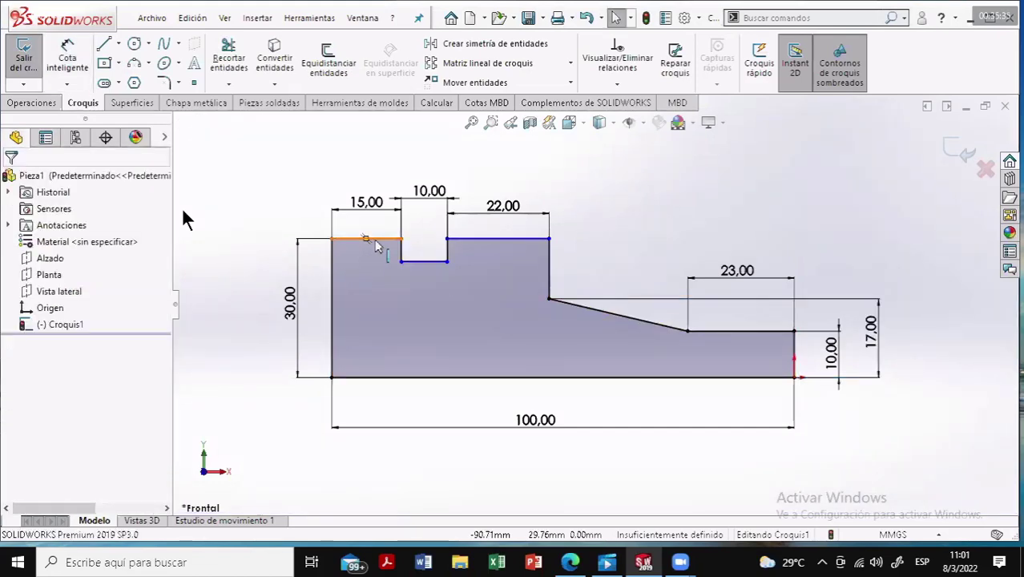
Inspect the 15 mm and 22 mm top edges, then pick the slot floor for dimensioning
left_click(374, 239)
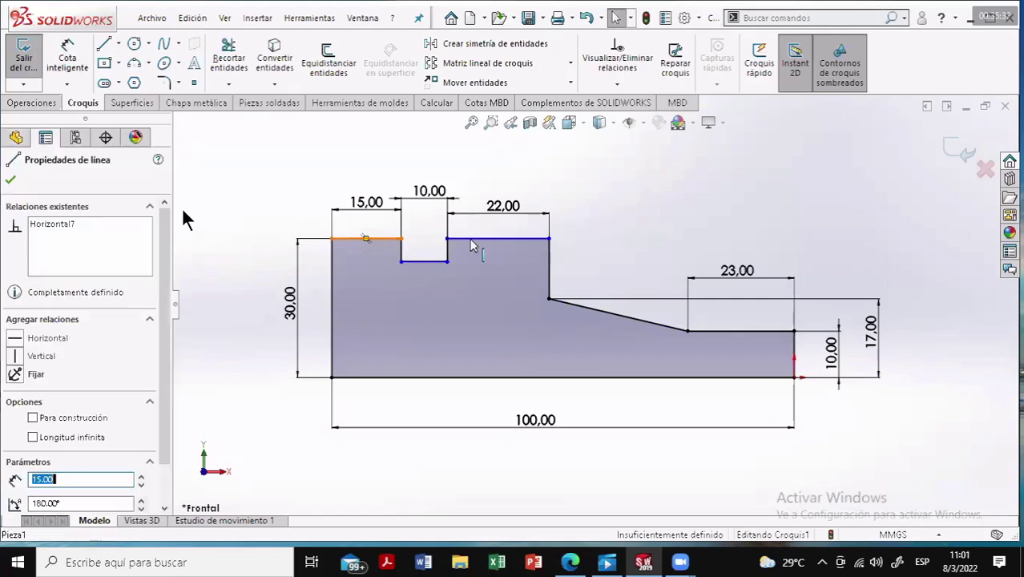
left_click(473, 246)
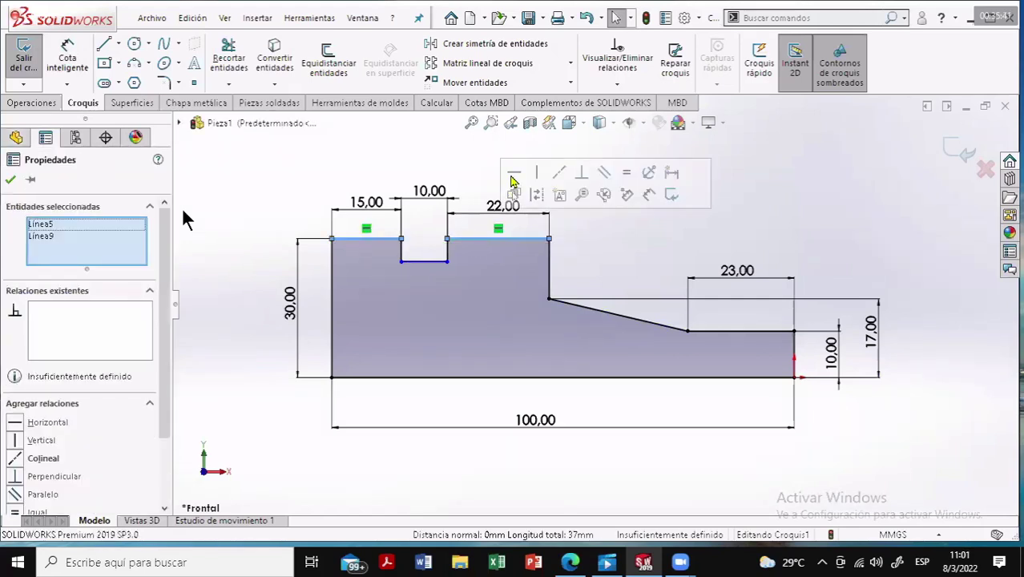
left_click(611, 237)
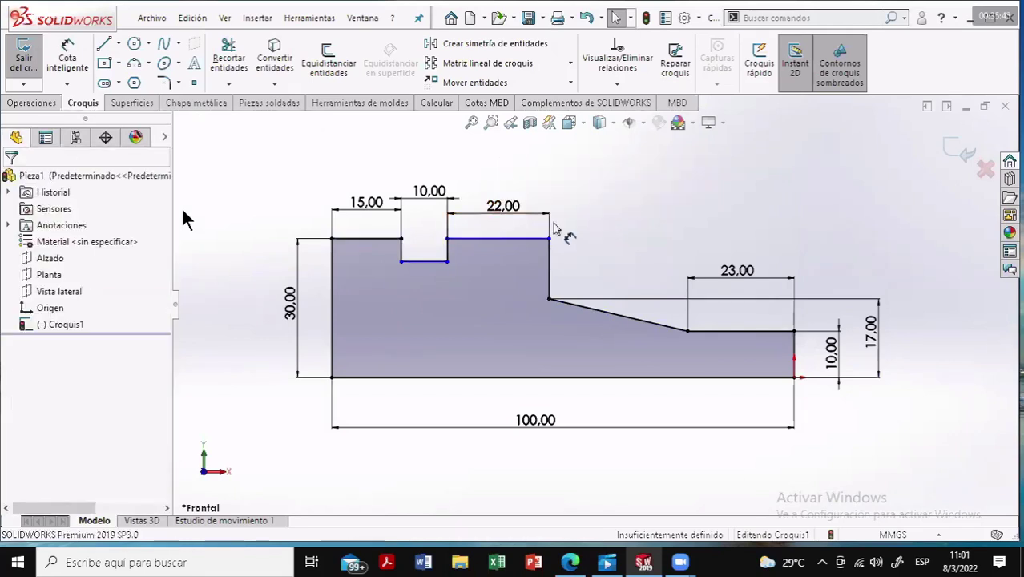
left_click(74, 73)
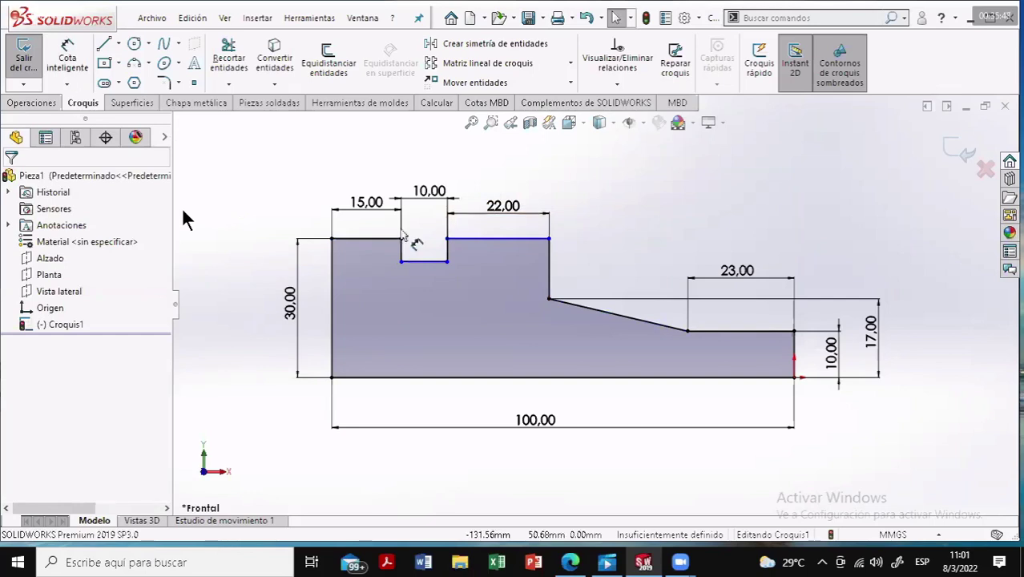
left_click(435, 265)
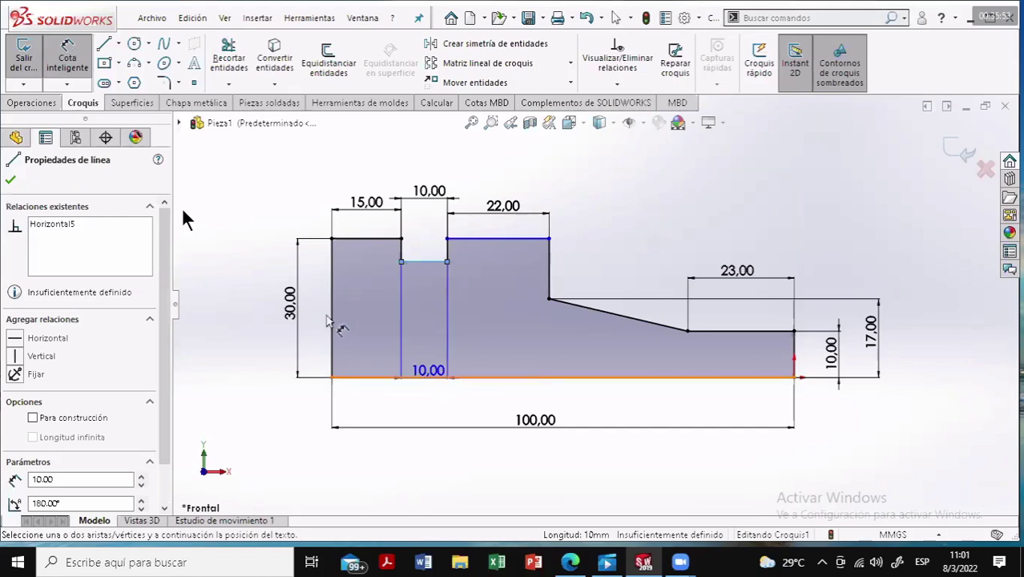
Dimension the notch floor 25 mm above the profile's bottom edge
left_click(340, 376)
left_click(335, 325)
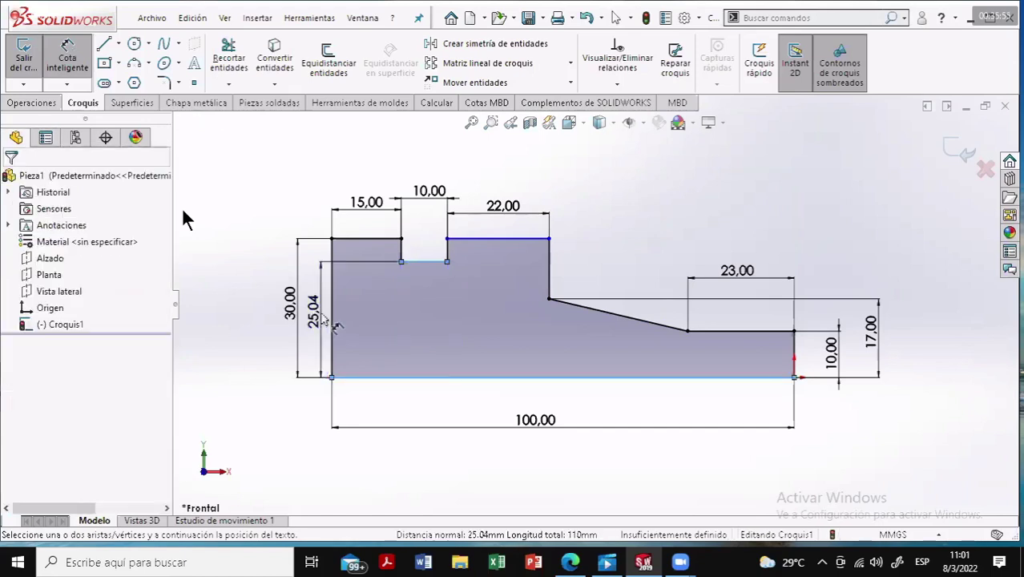
double_click(322, 318)
type("25")
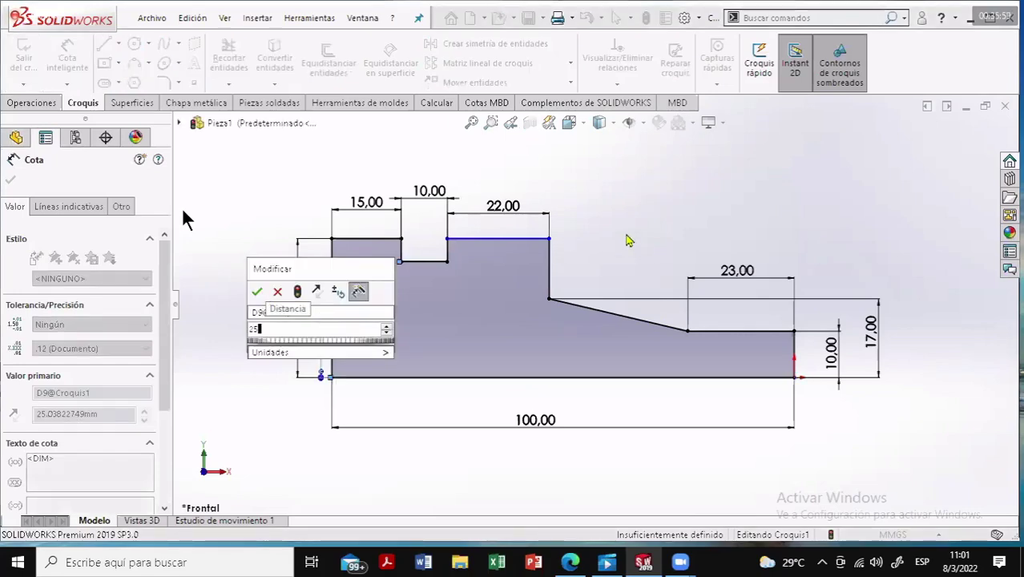
key("Return")
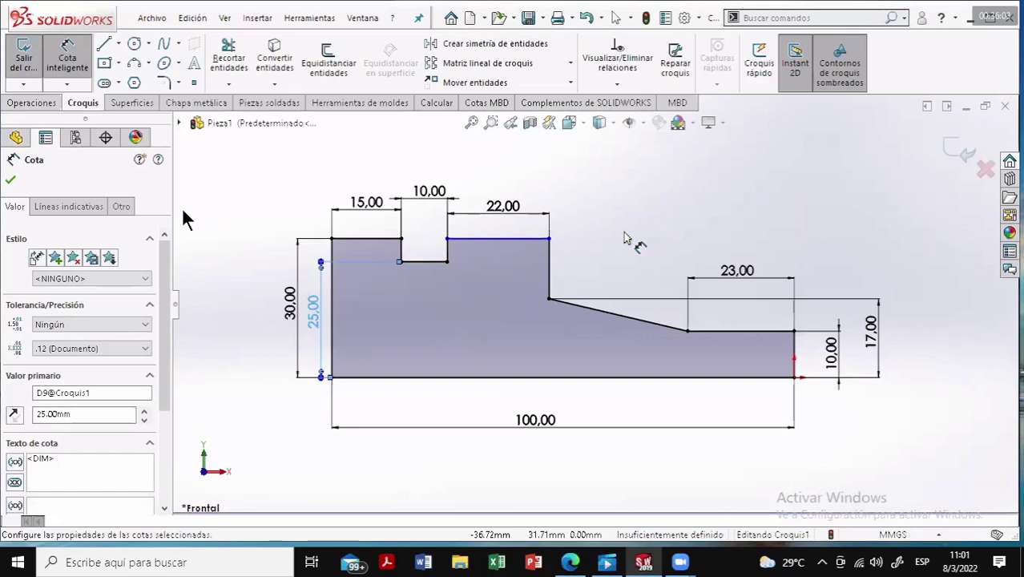
key("Escape")
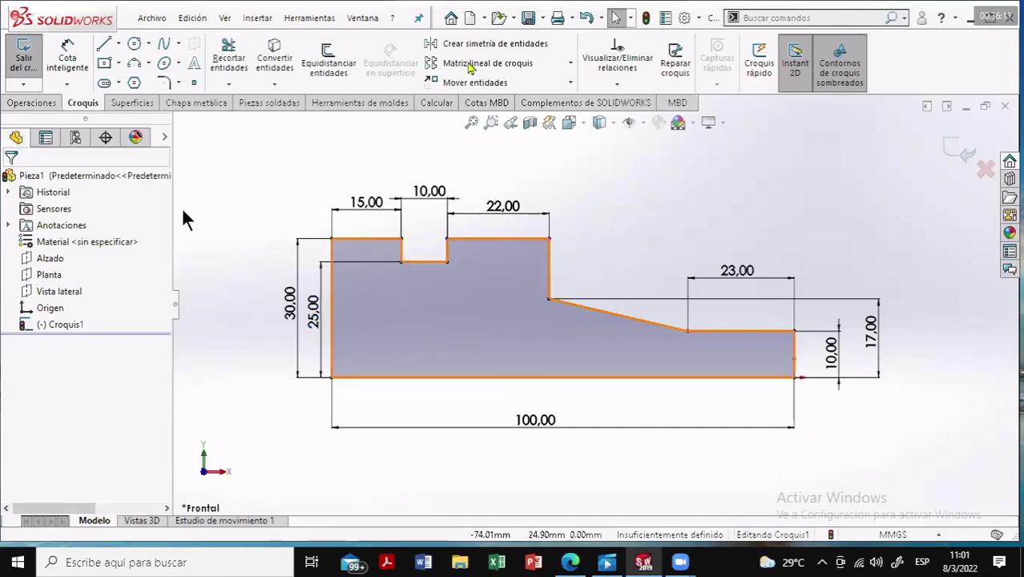
left_click(492, 238)
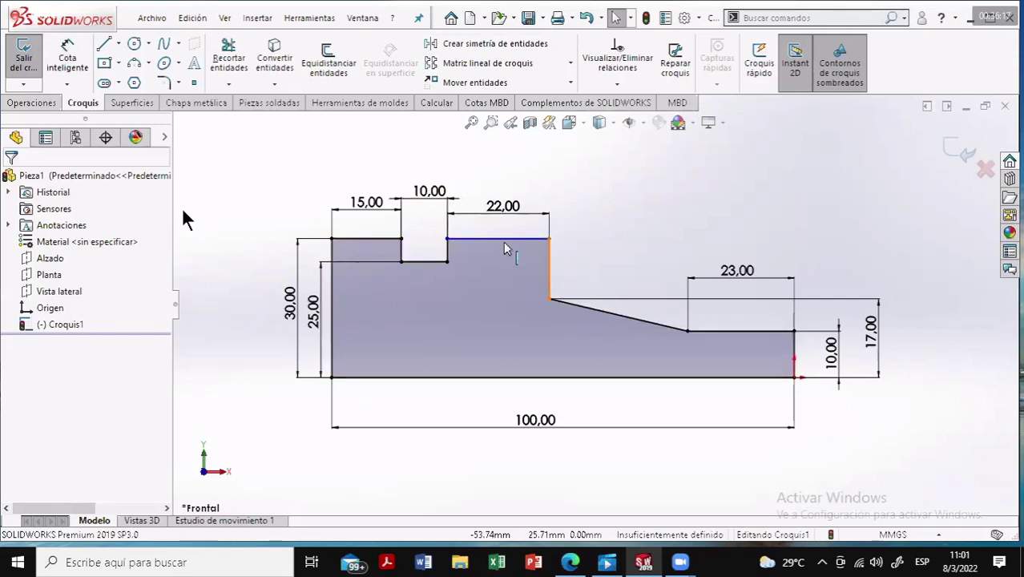
Add a Collinear relation between the 15 mm and 22 mm top edges
left_click(386, 241)
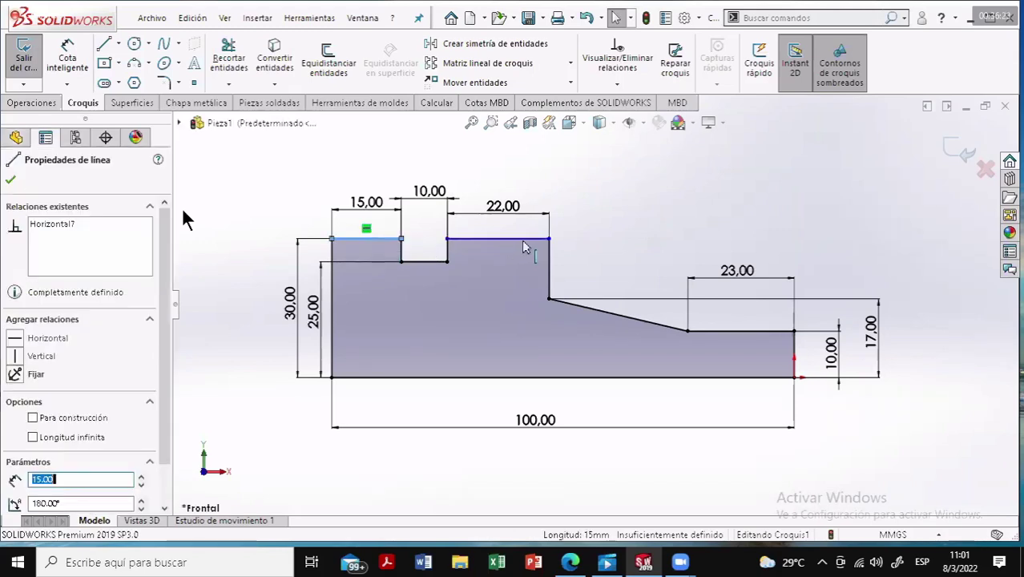
left_click(522, 240, "ctrl")
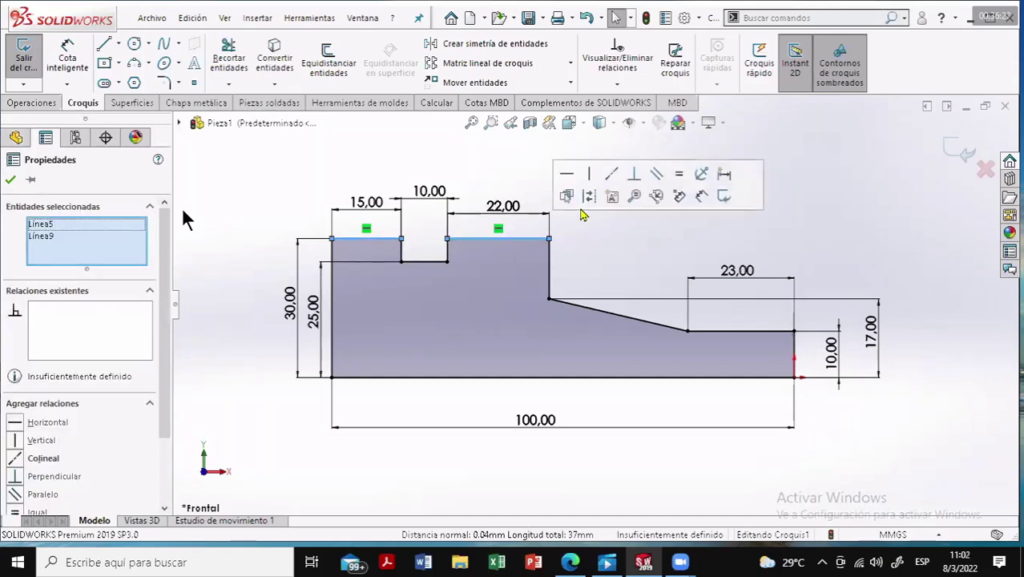
left_click(615, 183)
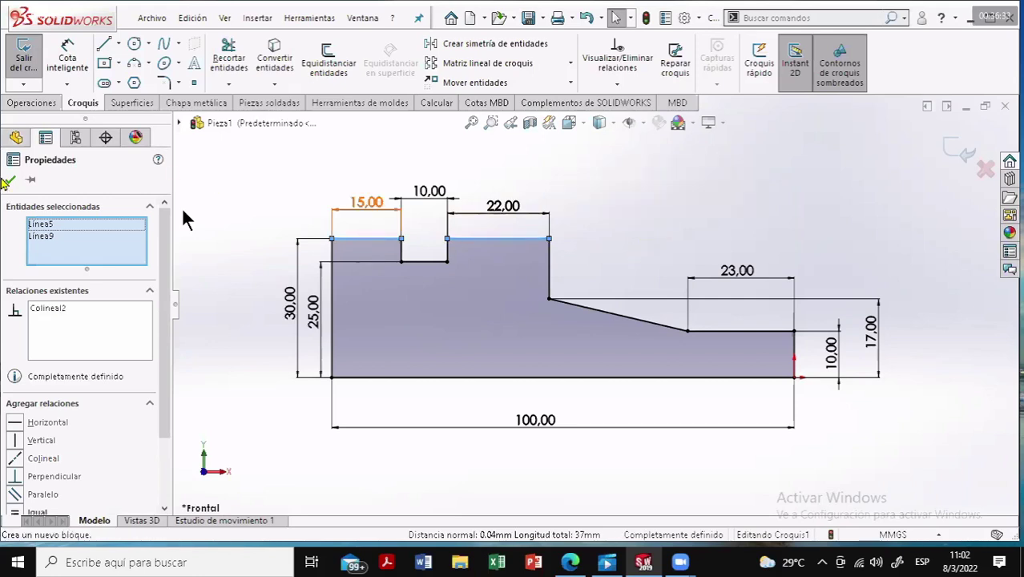
left_click(684, 198)
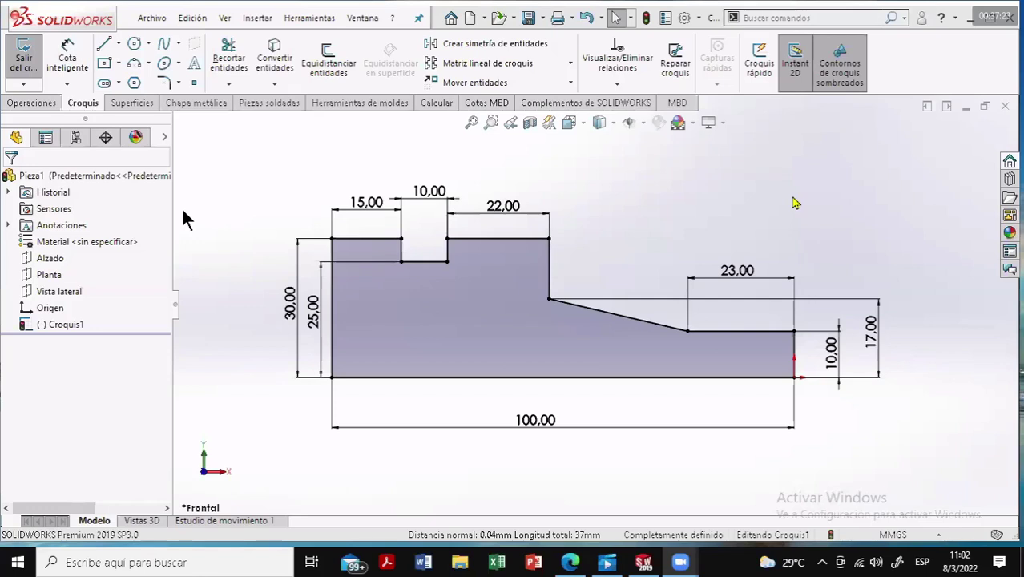
Shift the 17,00 mm dimension text left, nearer the right end of the shaft profile
middle_click_drag(536, 222, 548, 238, "ctrl")
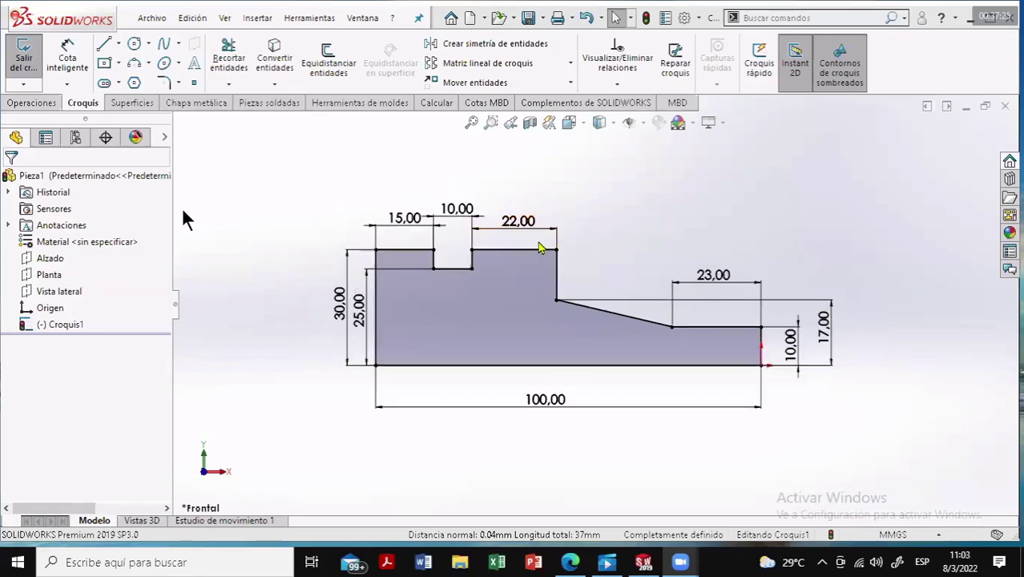
scroll(472, 412, "down", 1)
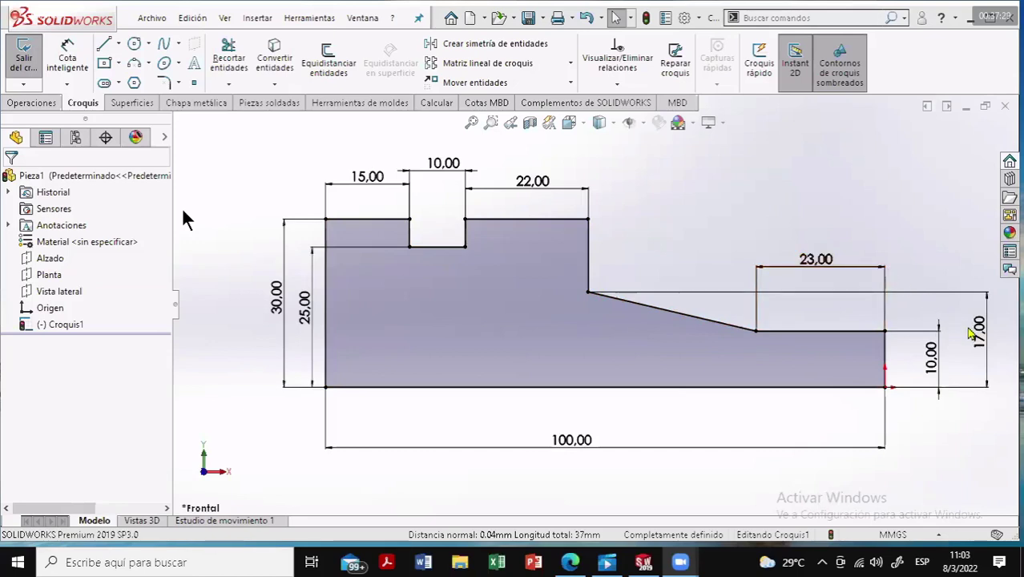
left_click_drag(987, 344, 964, 345)
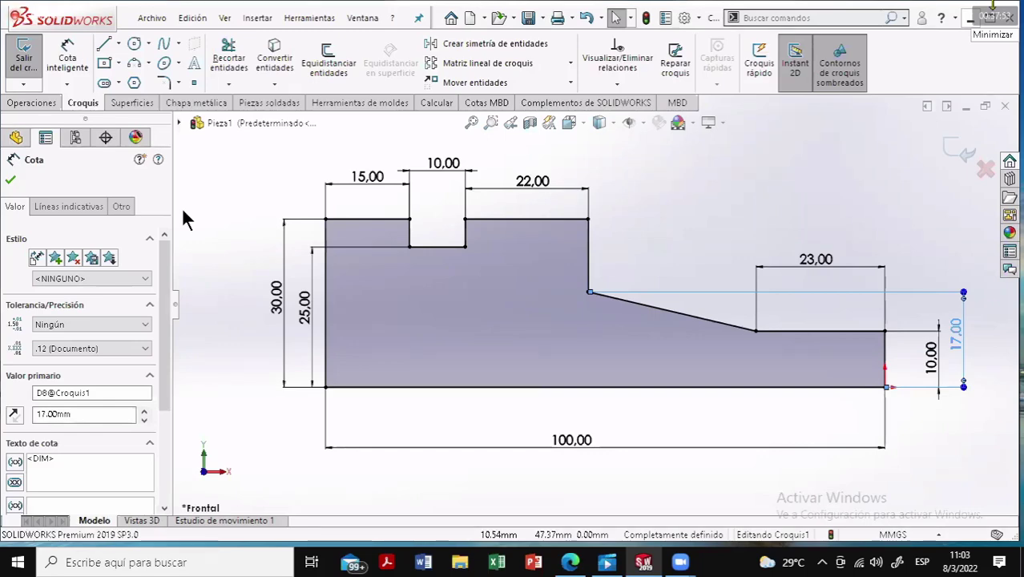
Launch WhatsApp from the desktop shortcut, then return to the SOLIDWORKS shaft sketch
key("super+d")
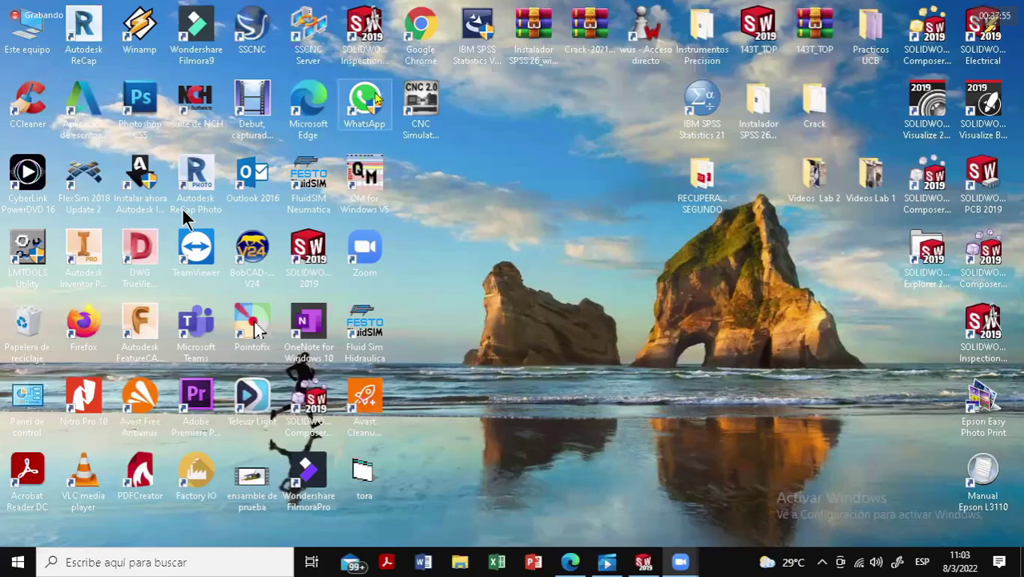
double_click(365, 100)
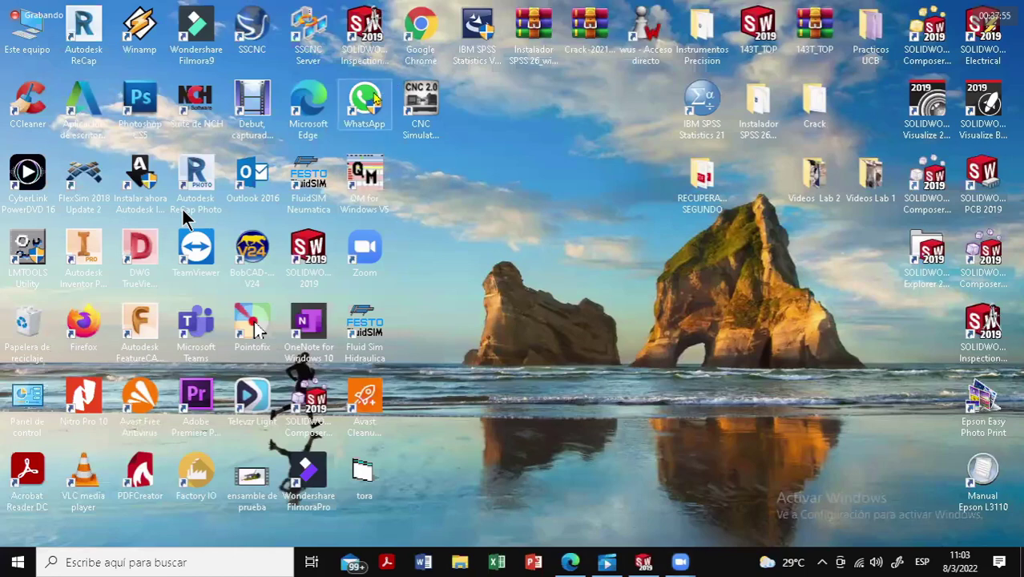
left_click(575, 230)
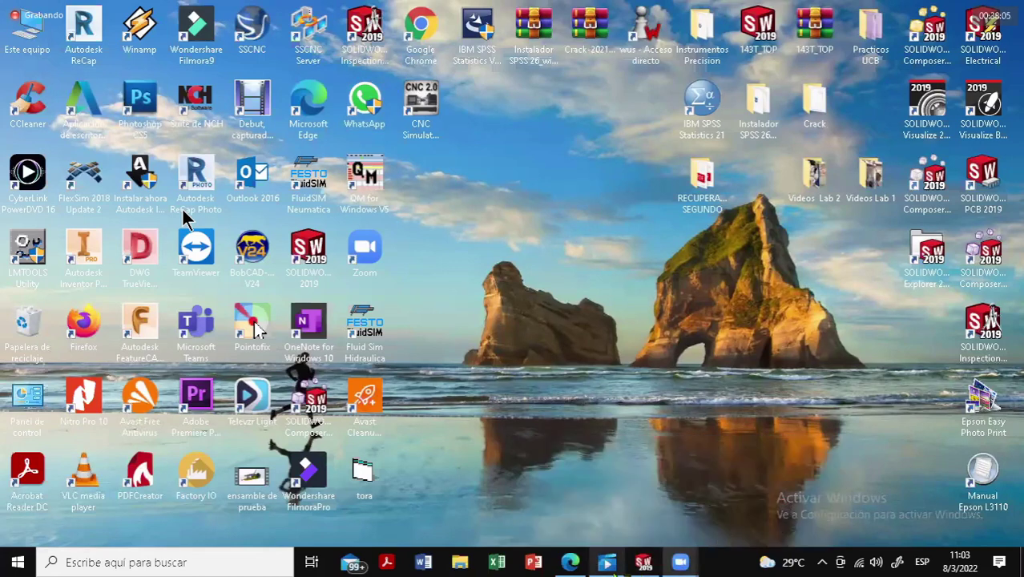
left_click(644, 562)
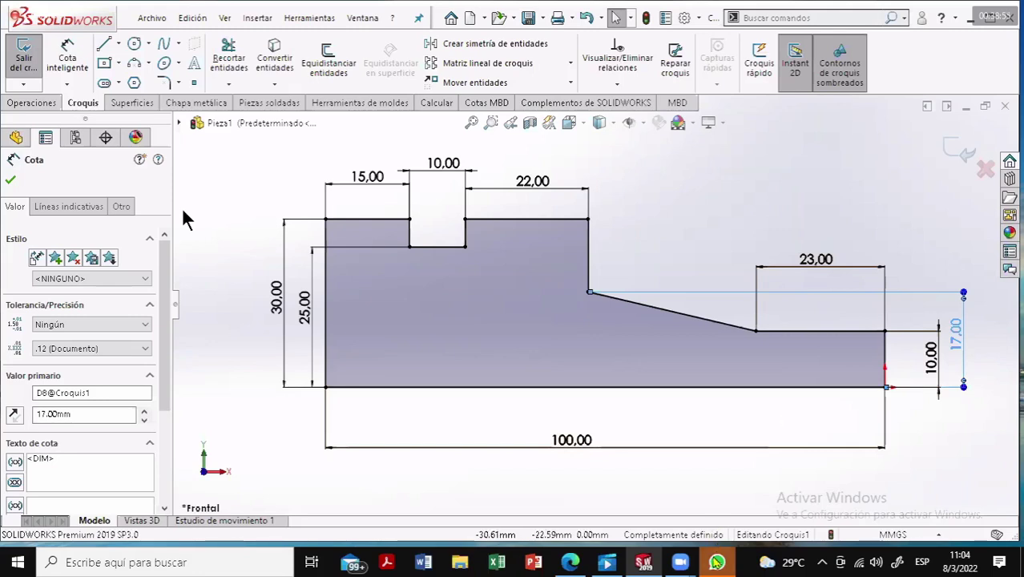
mouse_move(716, 562)
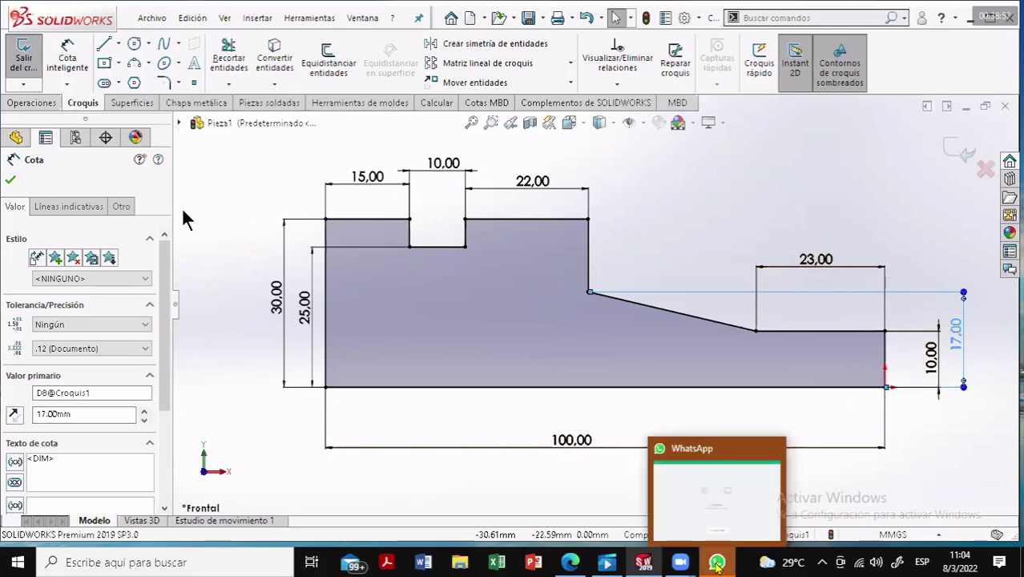
left_click(717, 563)
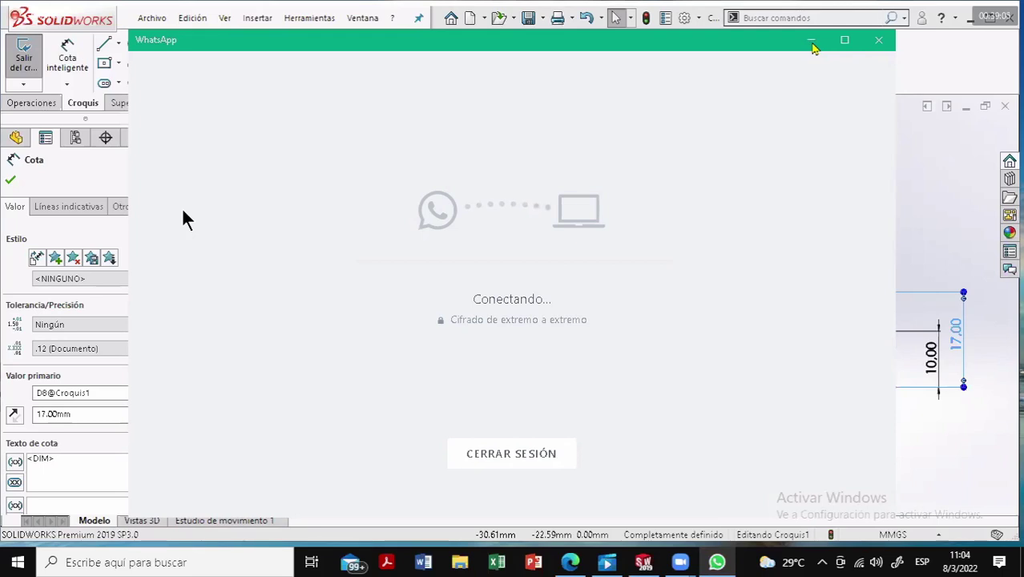
left_click(950, 56)
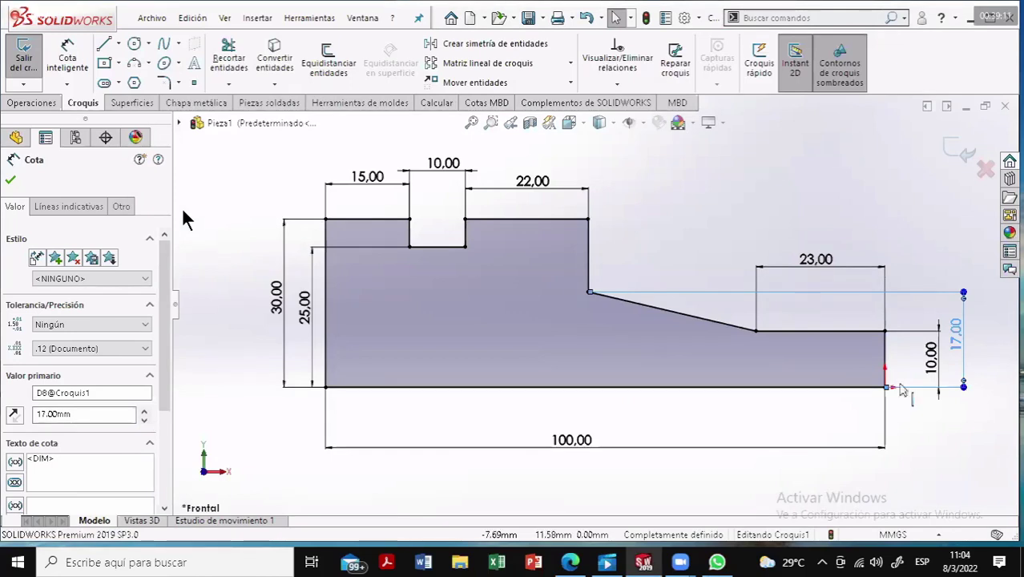
left_click(960, 467)
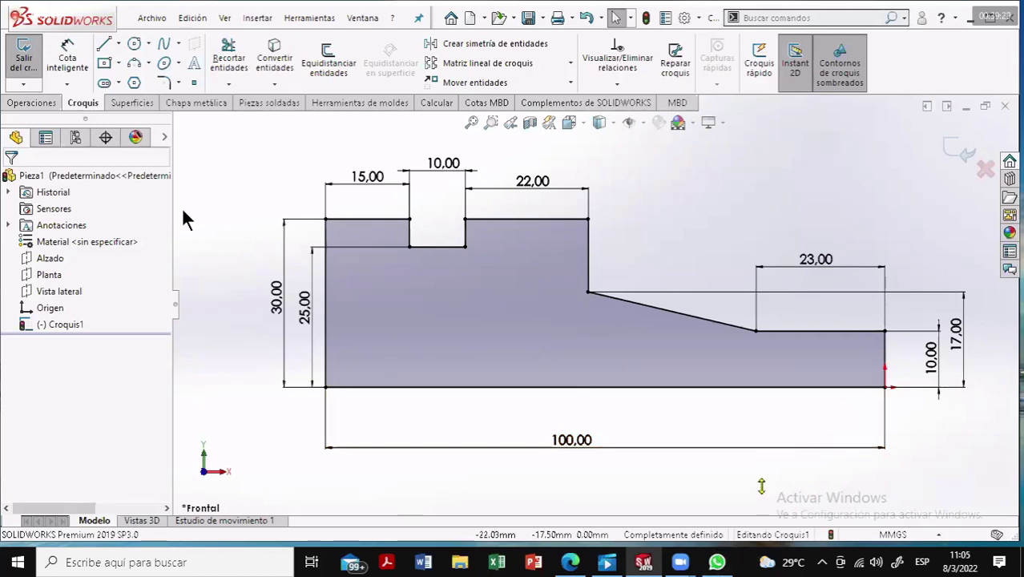
Move the 100 mm dimension closer to the profile and exit the finished sketch Croquis1
left_click_drag(628, 453, 597, 440)
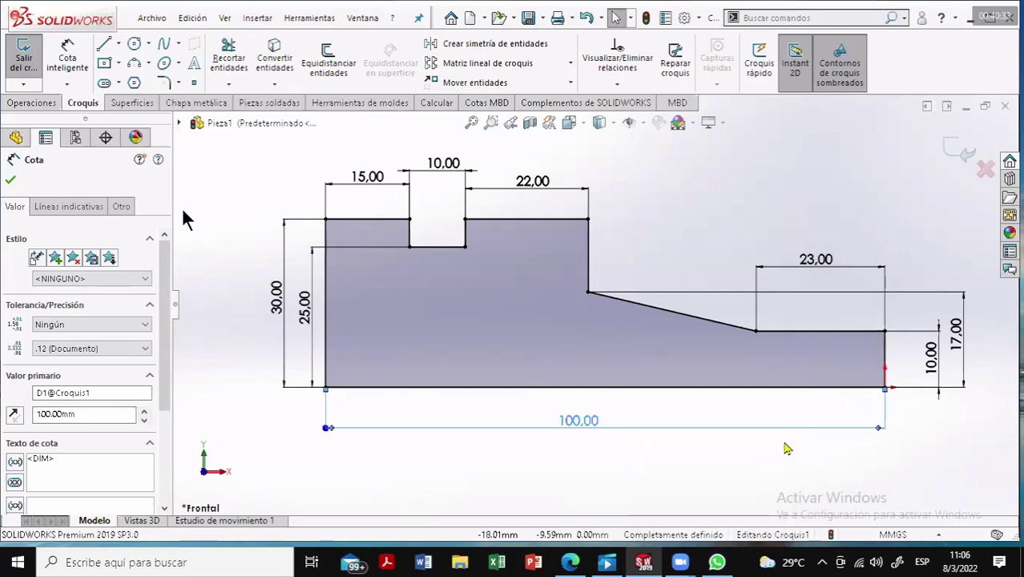
left_click(464, 197)
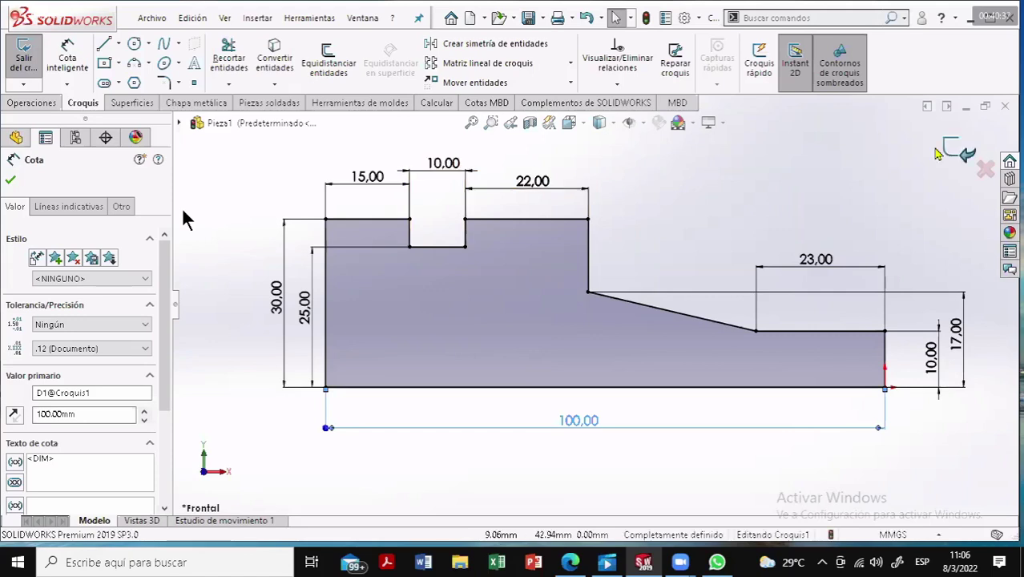
left_click(938, 152)
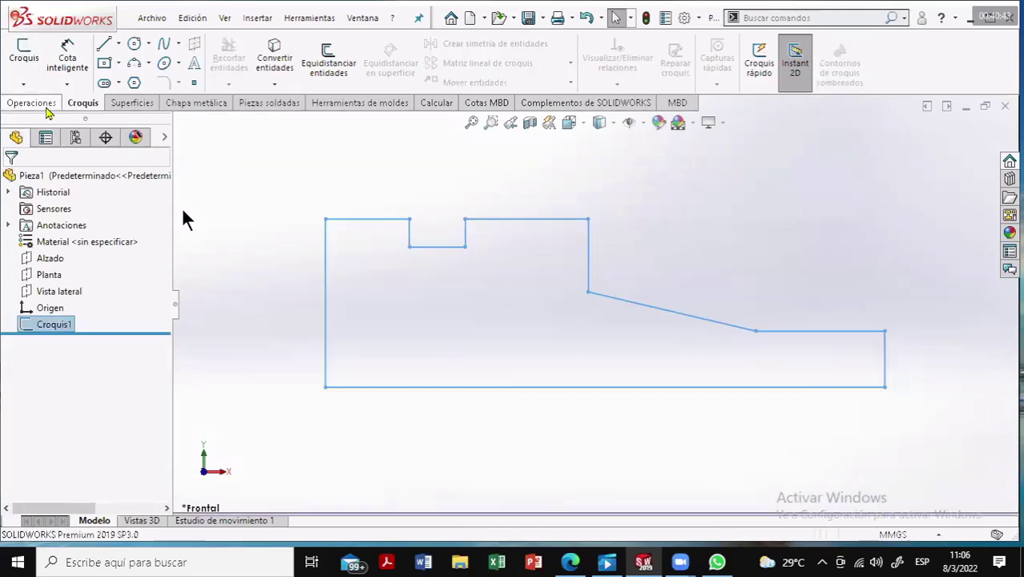
Revolve Croquis1 360° about its bottom line to create Revolución1
left_click(32, 102)
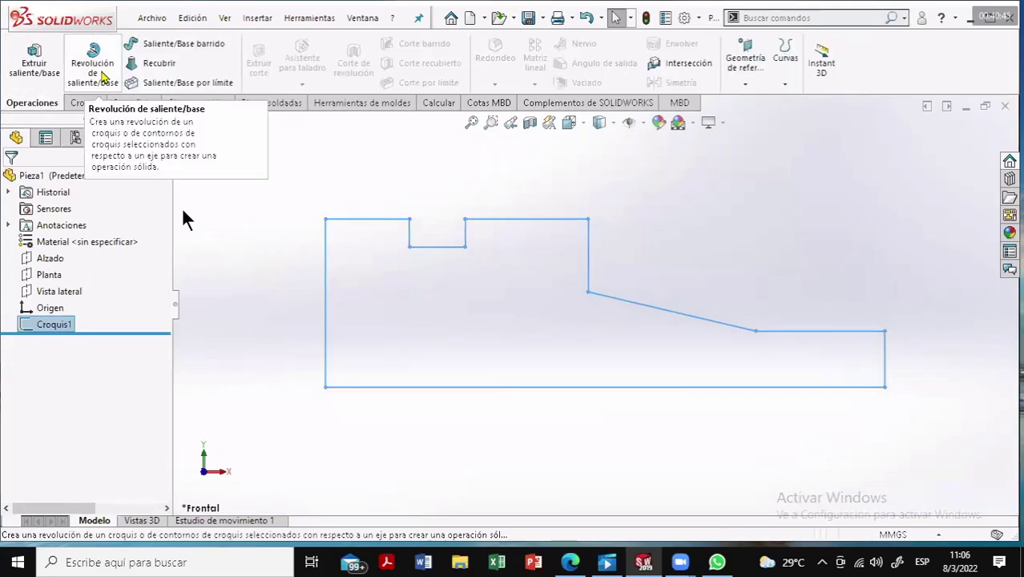
left_click(101, 74)
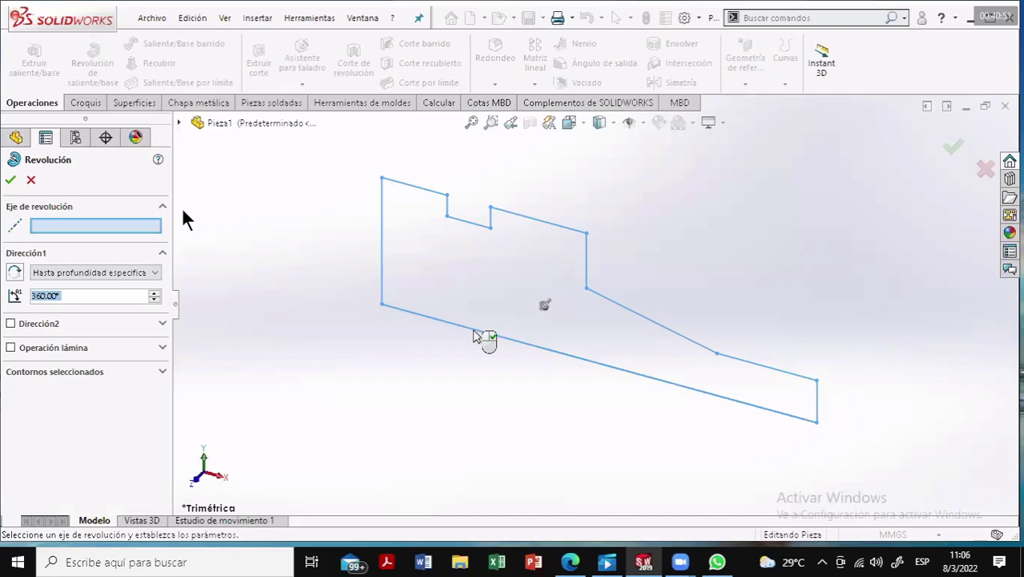
left_click(476, 333)
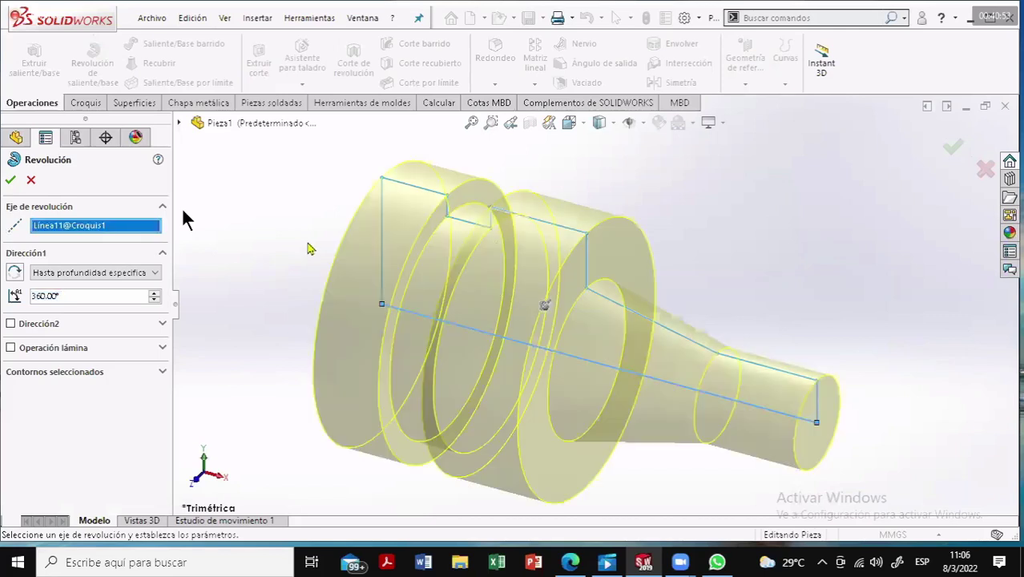
left_click(11, 182)
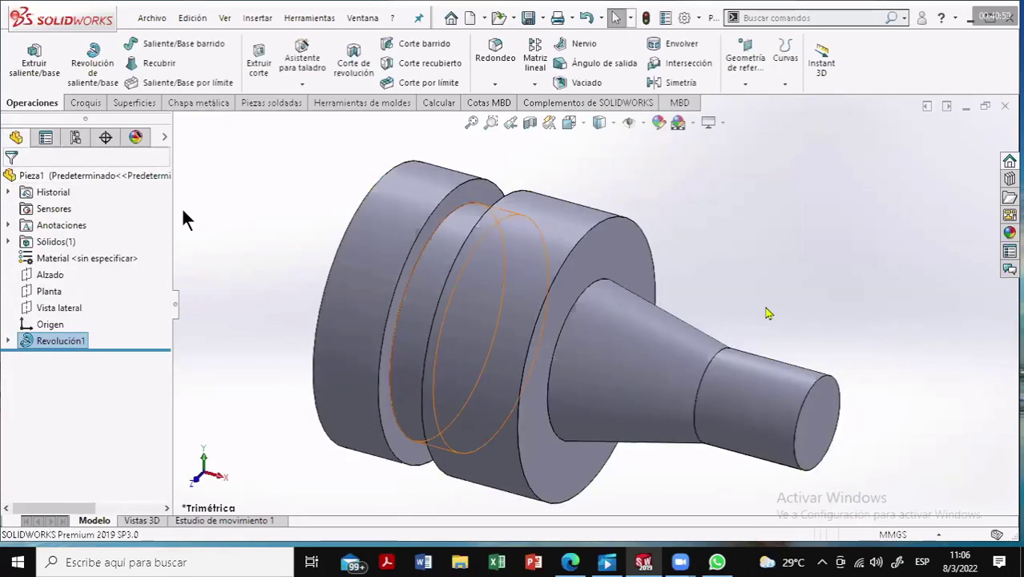
Select the circular edge of the shaft's 20 mm small end to start a 10 mm fillet
mouse_move(761, 267)
middle_mouse_down()
mouse_move(786, 285)
mouse_move(771, 326)
mouse_move(786, 336)
mouse_move(745, 352)
middle_mouse_up()
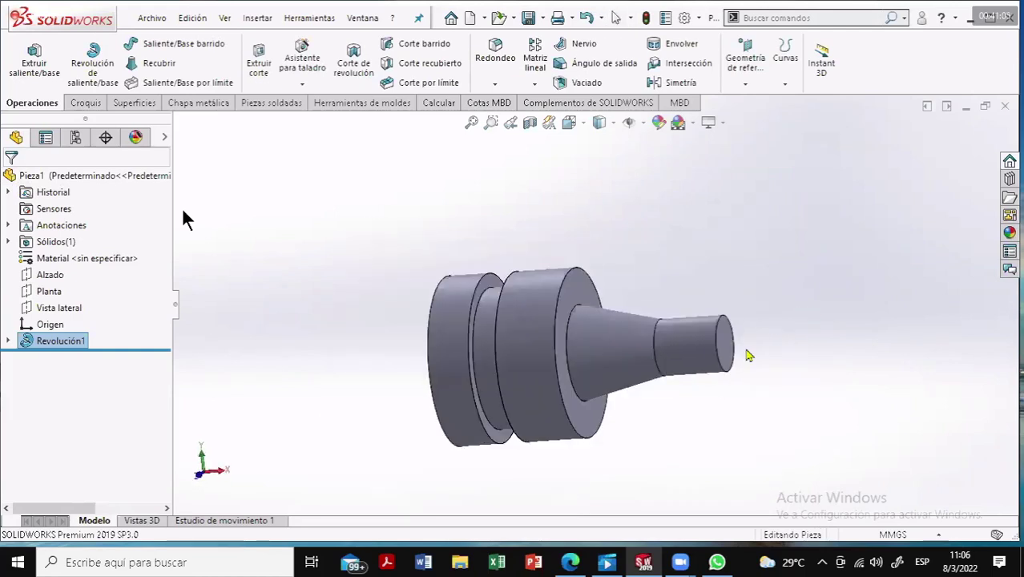
scroll(737, 348, "down", 1)
scroll(726, 343, "down", 1)
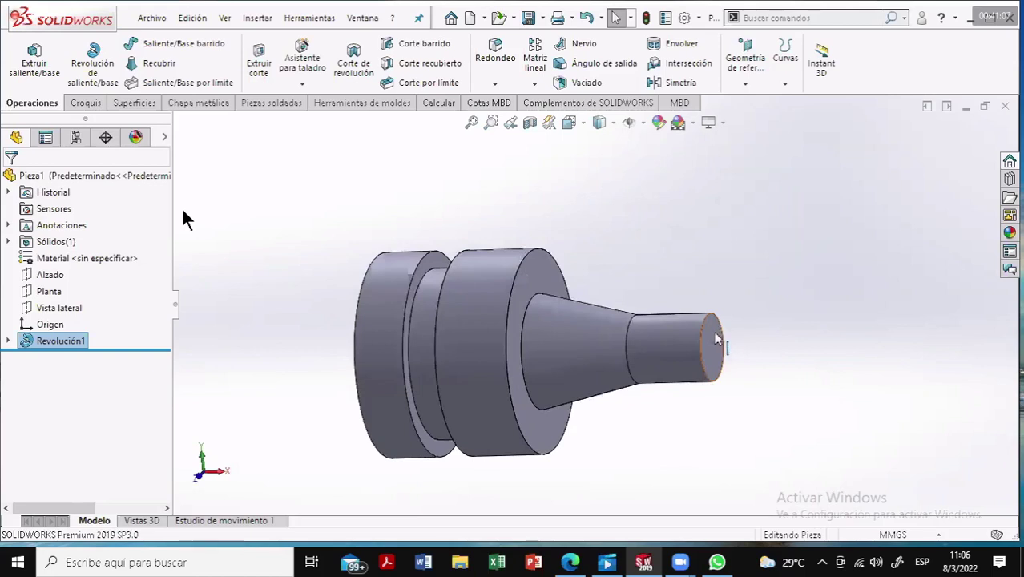
scroll(717, 341, "down", 2)
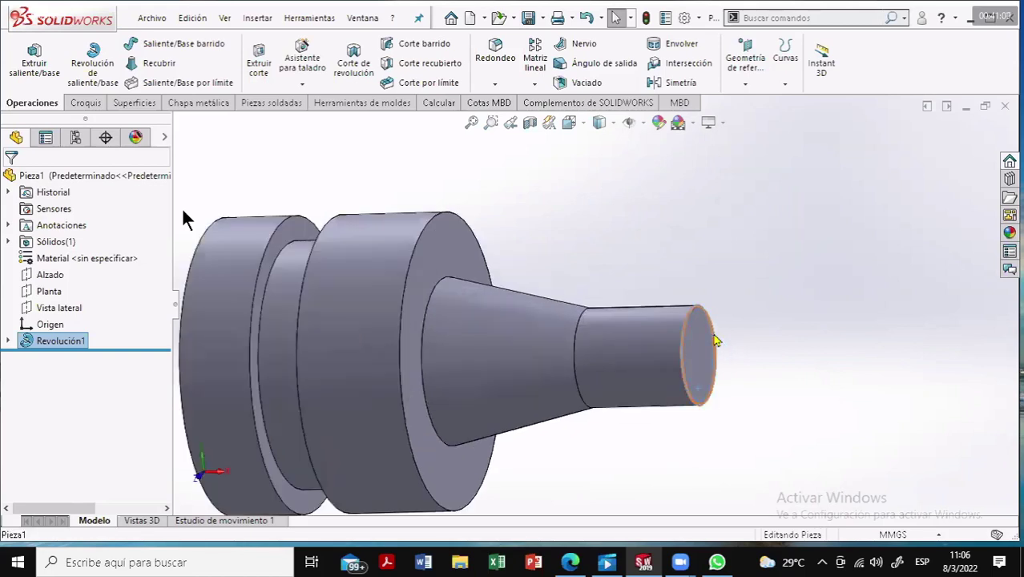
left_click(716, 341)
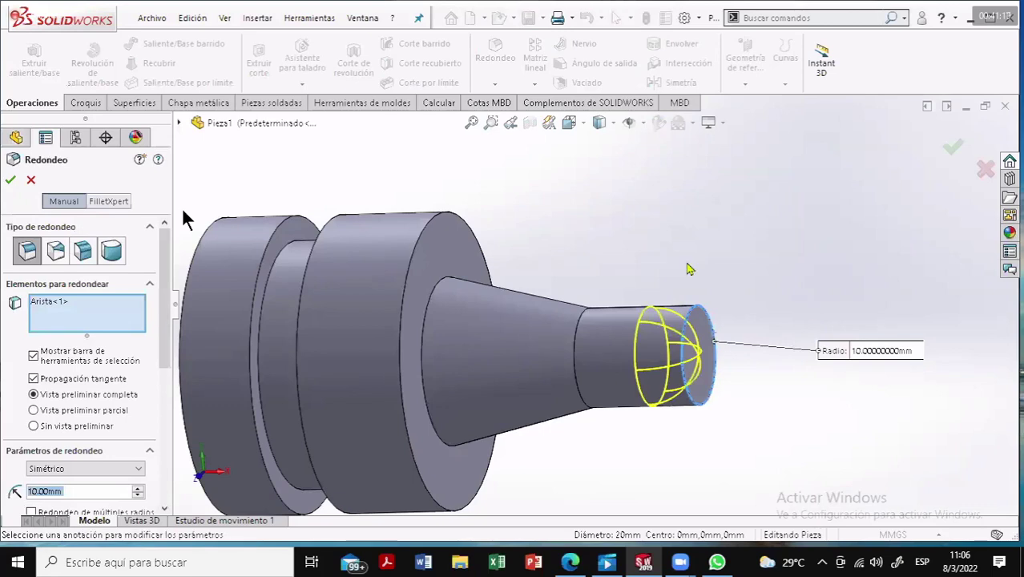
Accept the 10 mm tip fillet as Redondeo1 and select the 34 mm cone-base edge
left_click(9, 186)
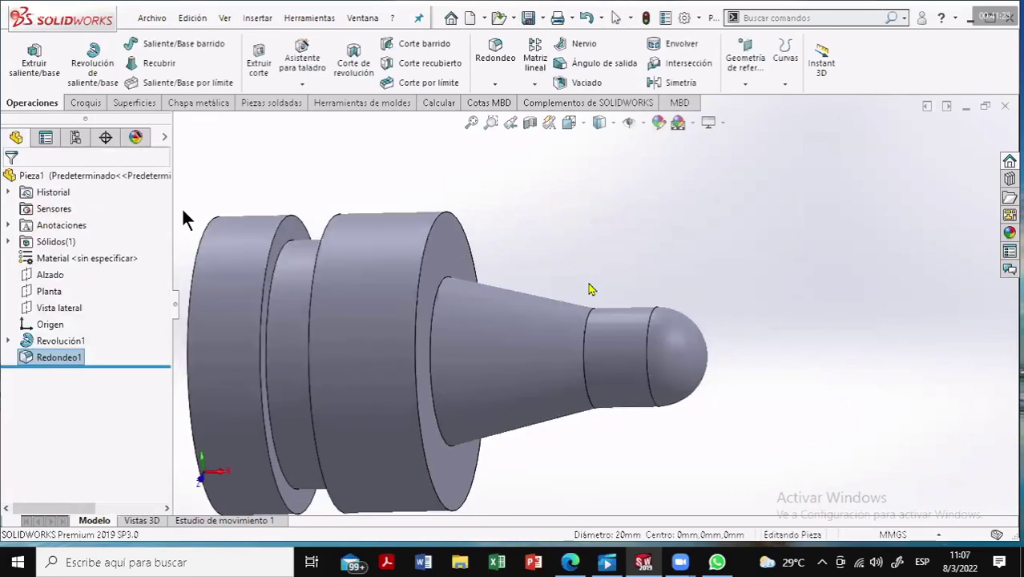
left_click(445, 282)
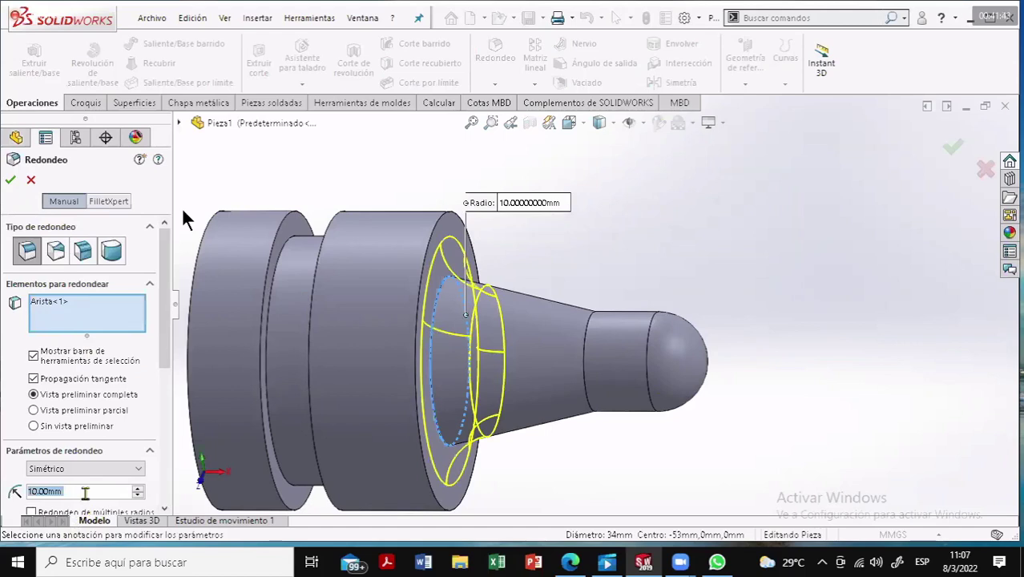
Create Redondeo2 as a 7 mm fillet at the cone's base, then select the step's front edge
type("7")
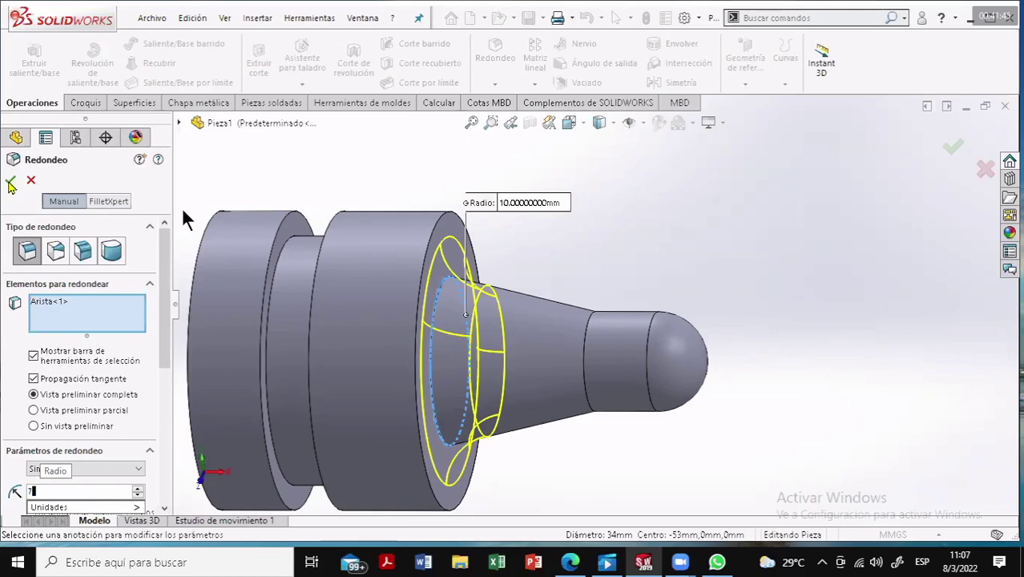
key("Return")
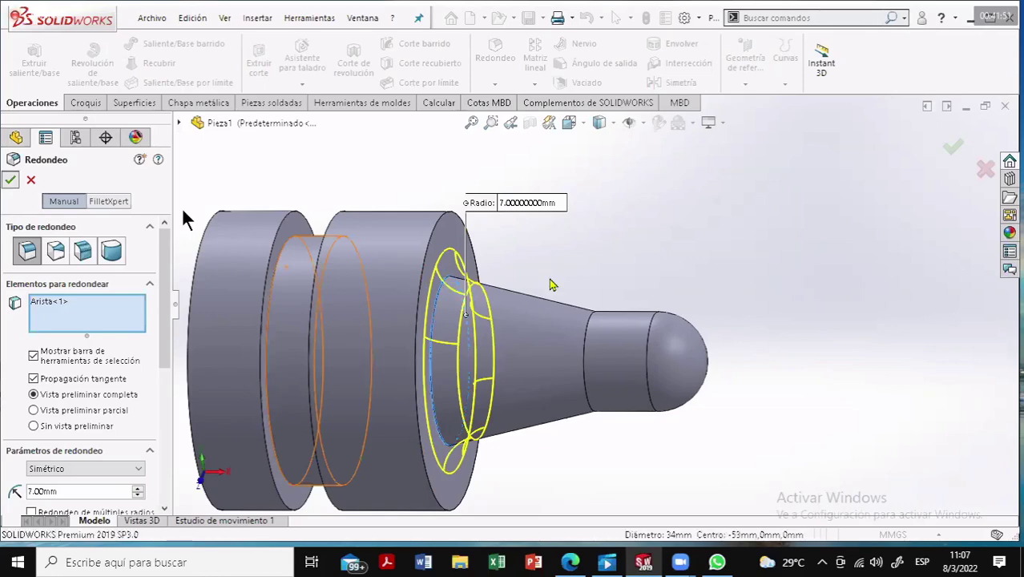
key("Return")
scroll(487, 236, "up", 1)
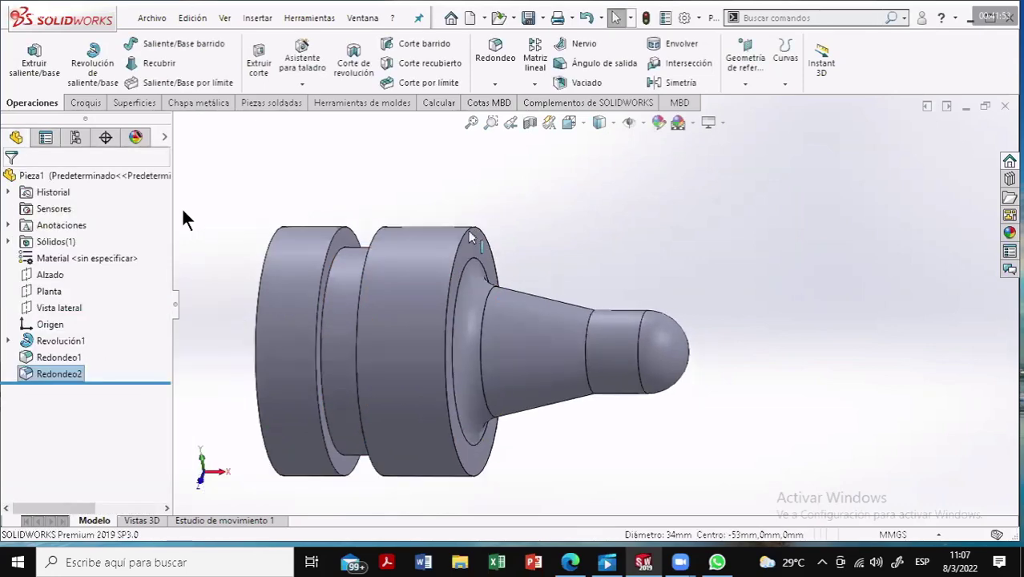
left_click(472, 235)
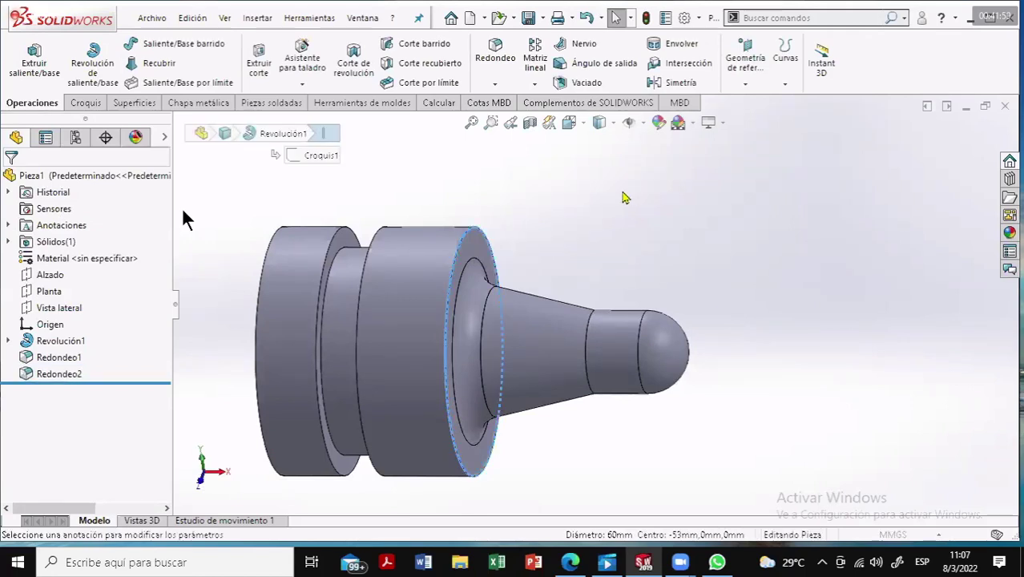
Chamfer the larger step's front edge 2 mm at 45° to create Chaflán1
key("c")
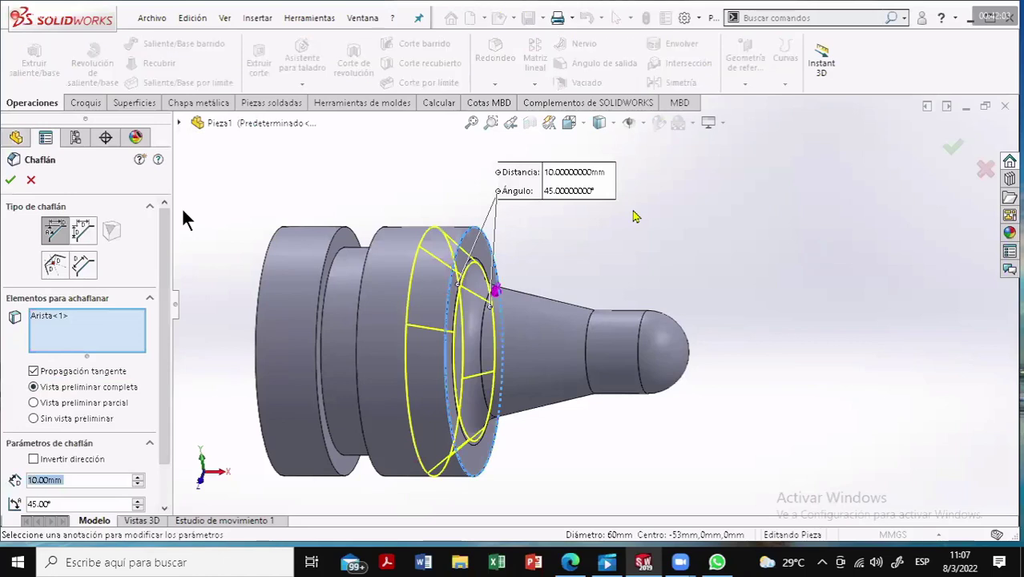
type("2")
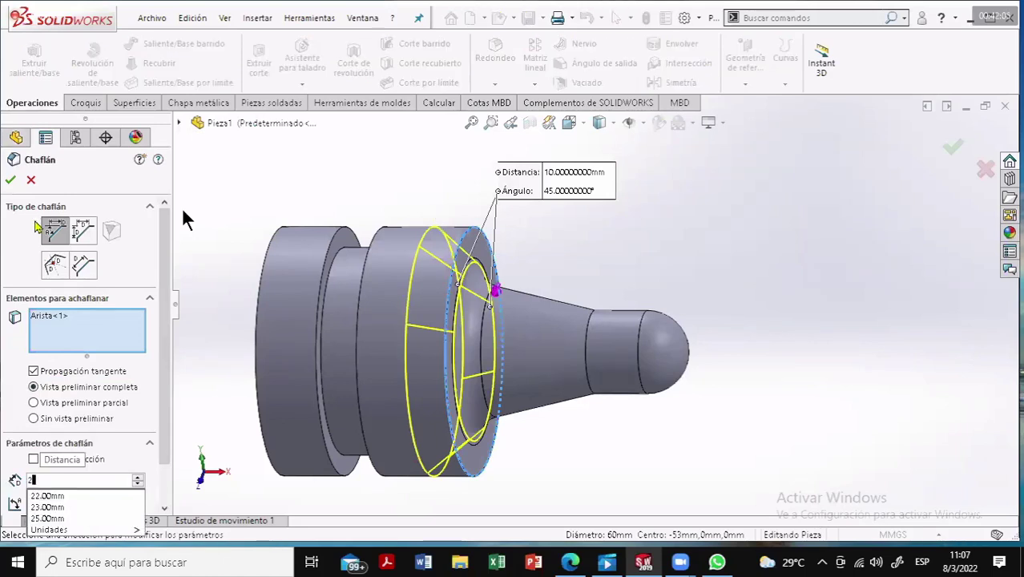
key("Return")
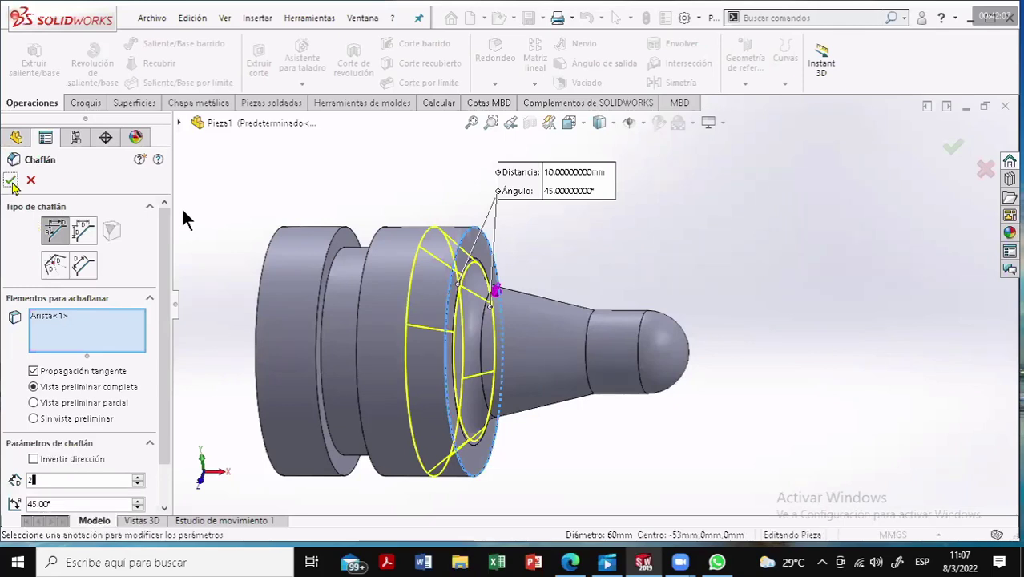
key("Return")
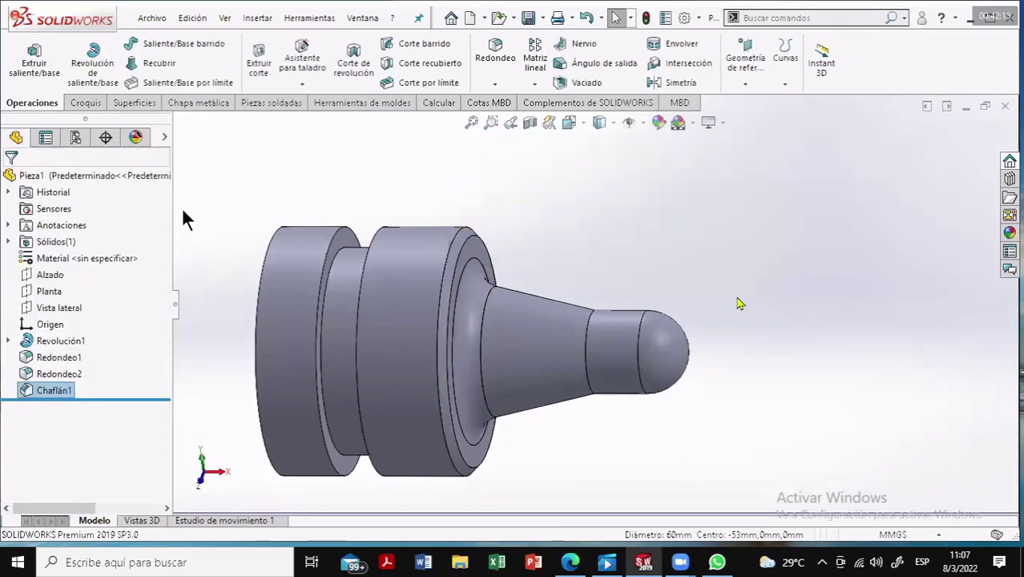
key("ctrl+8")
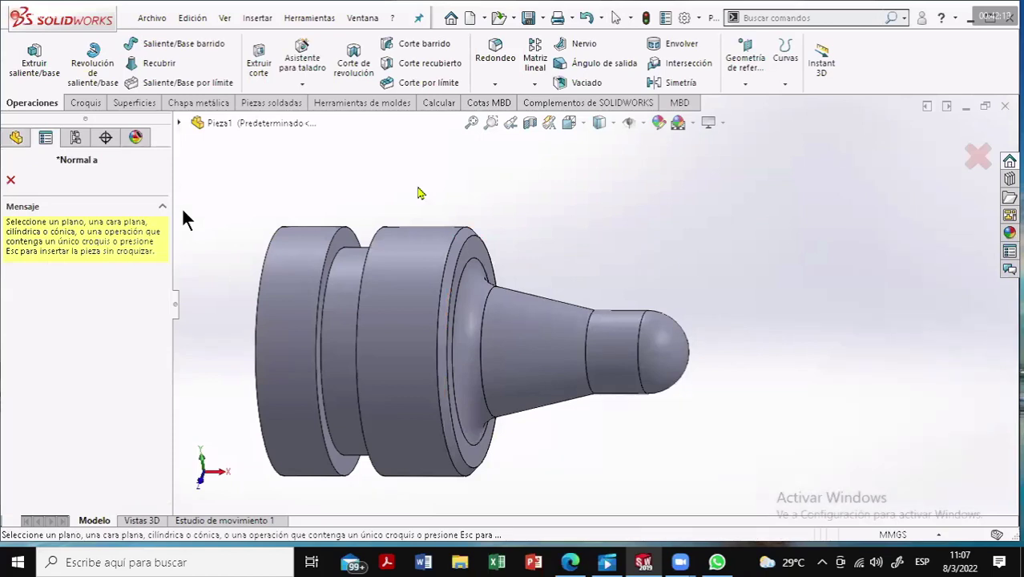
key("Escape")
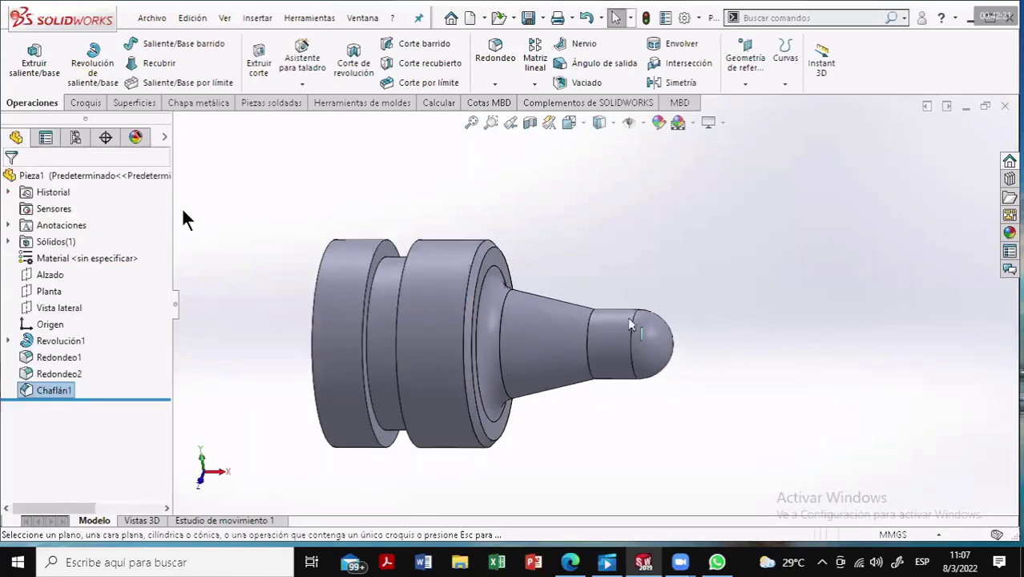
key("f")
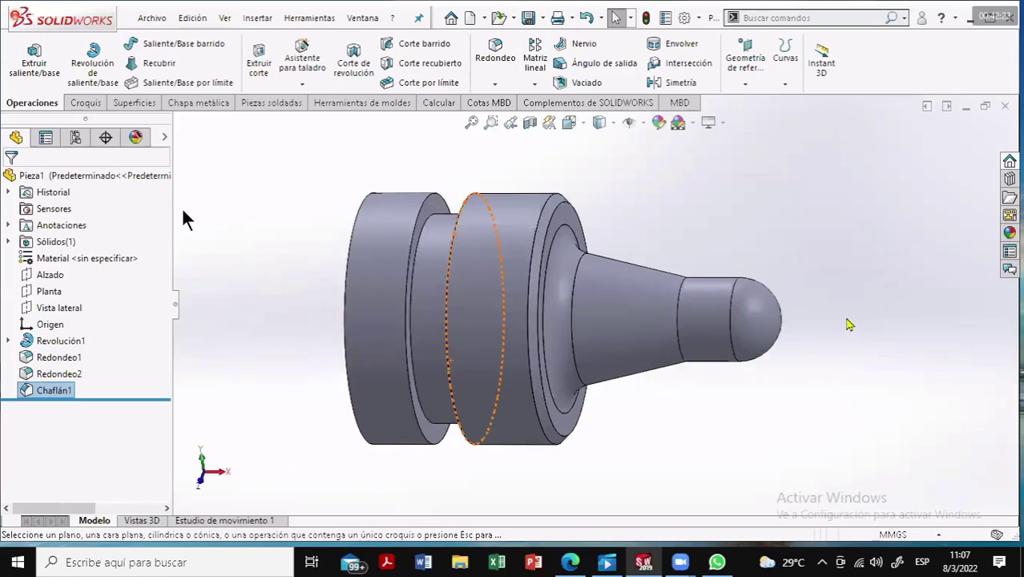
key("ctrl+8")
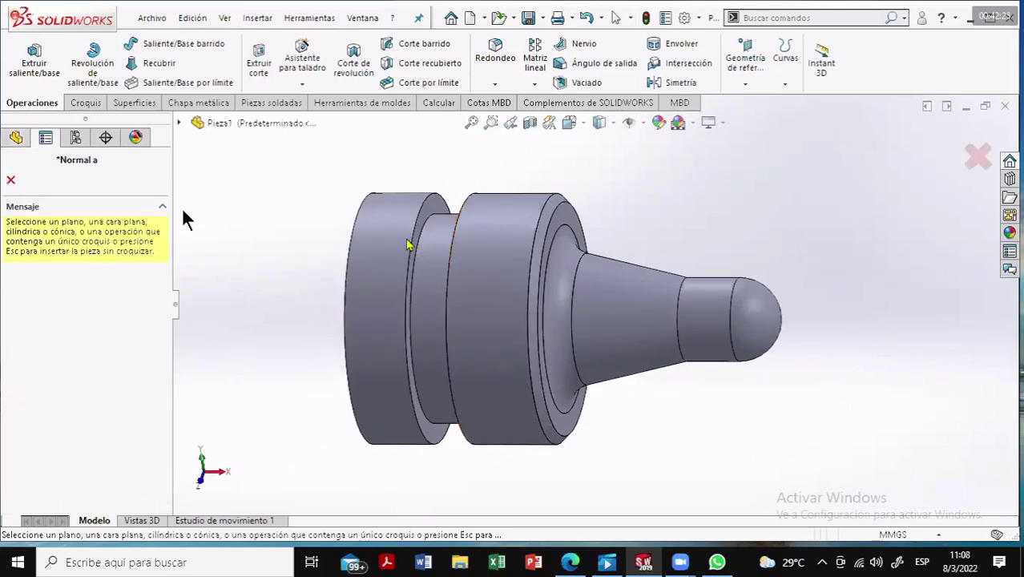
left_click(13, 181)
key("Escape")
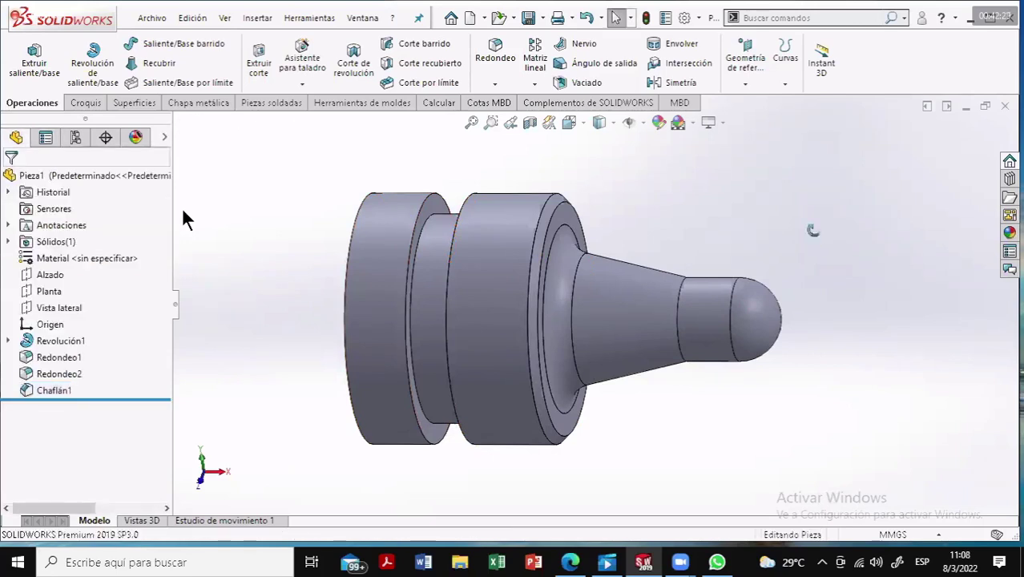
mouse_move(798, 250)
middle_mouse_down()
mouse_move(837, 206)
mouse_move(802, 220)
middle_mouse_up()
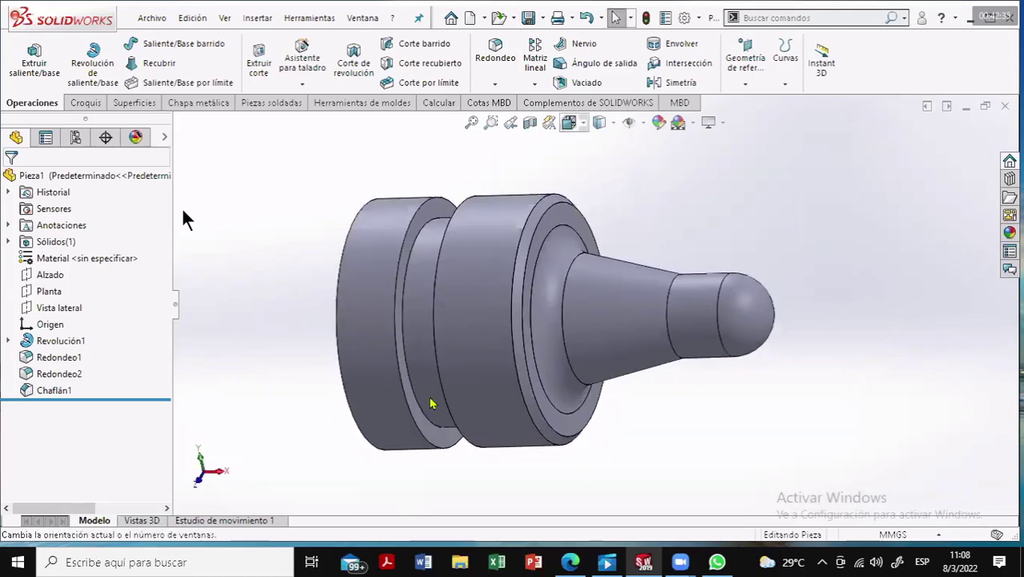
key("ctrl+space")
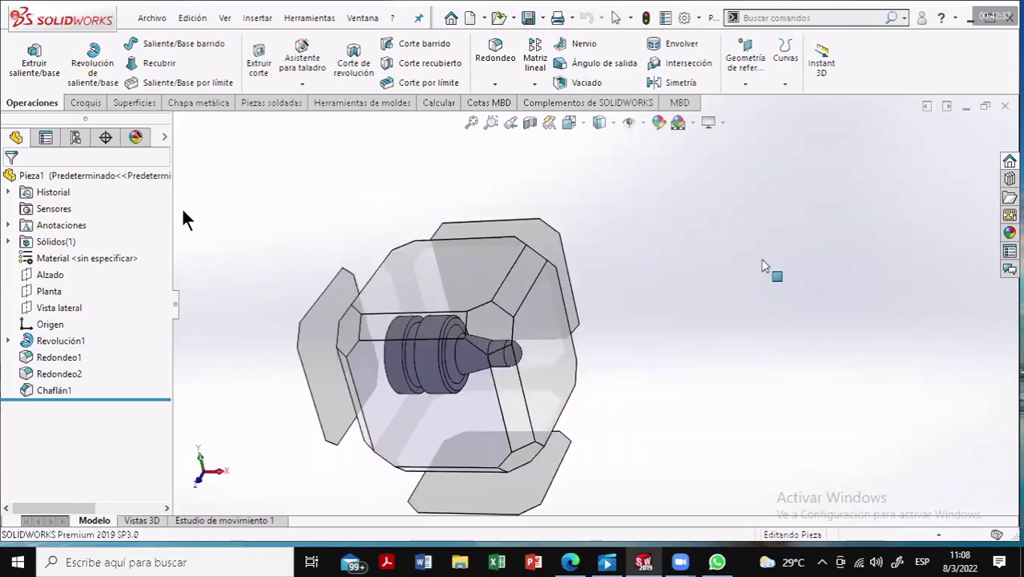
key("ctrl+1")
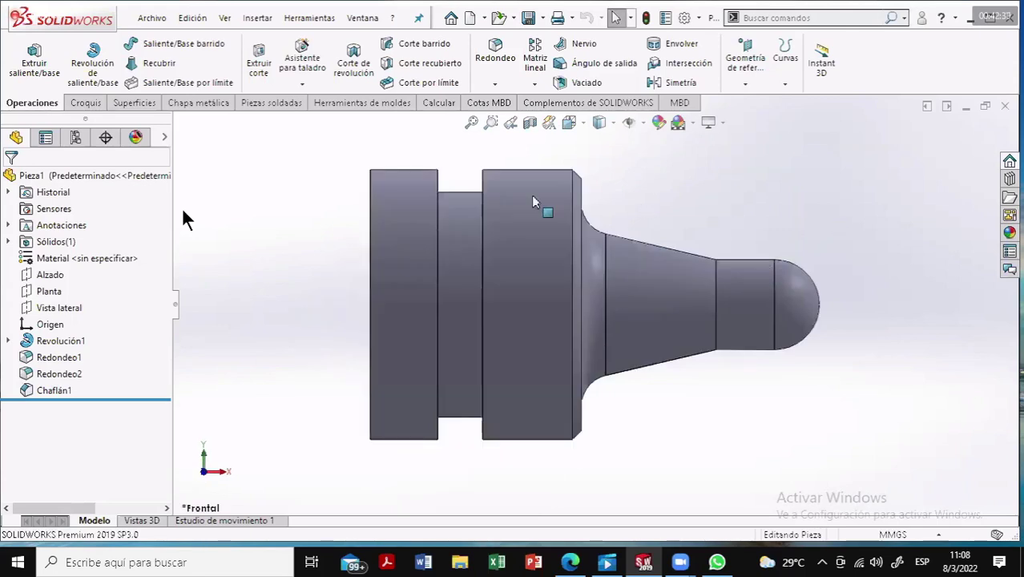
mouse_move(722, 234)
middle_mouse_down()
mouse_move(710, 238)
mouse_move(737, 254)
middle_mouse_up()
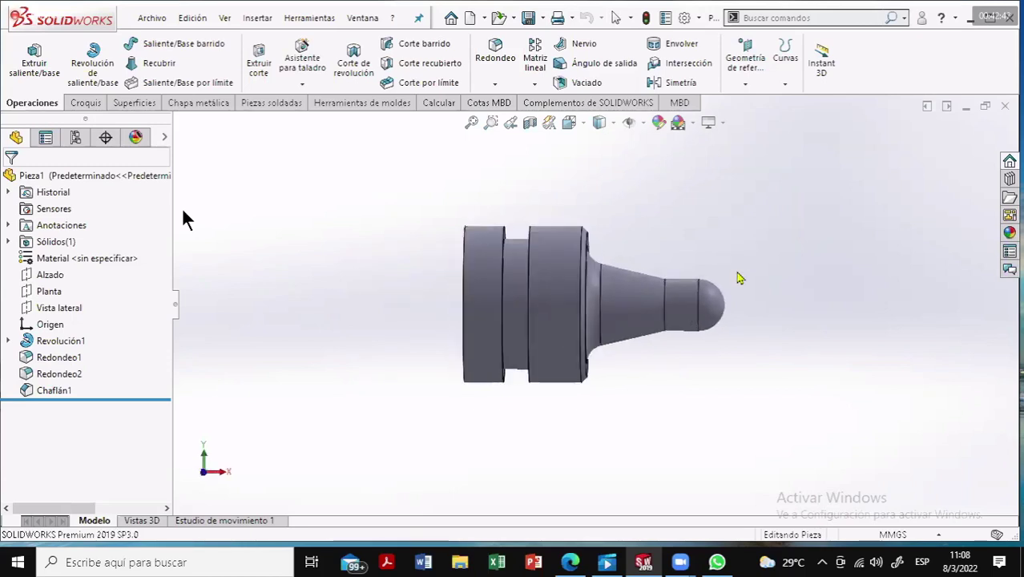
middle_click_drag(738, 254, 709, 279)
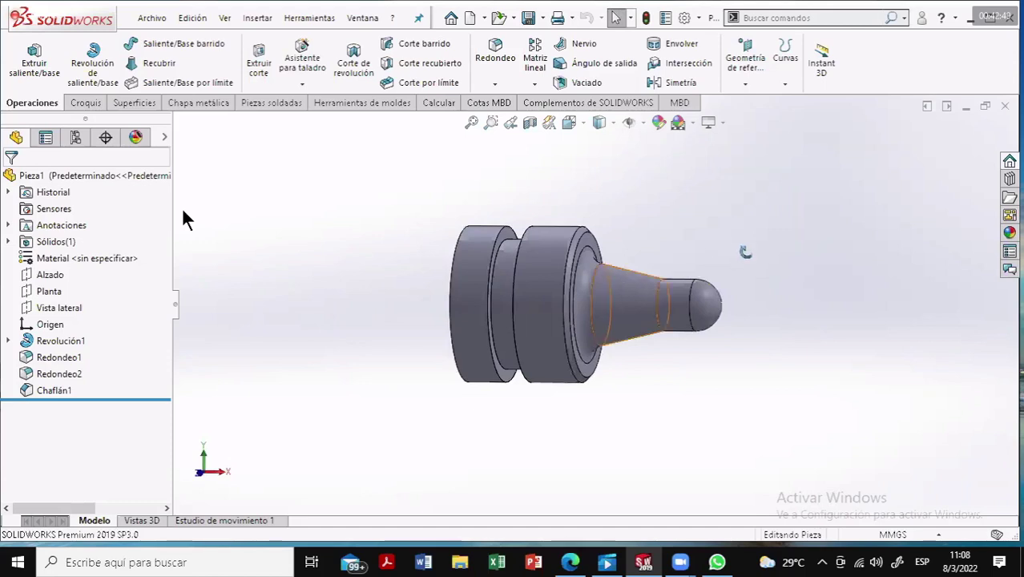
mouse_move(745, 252)
middle_mouse_down()
mouse_move(735, 260)
mouse_move(521, 235)
middle_mouse_up()
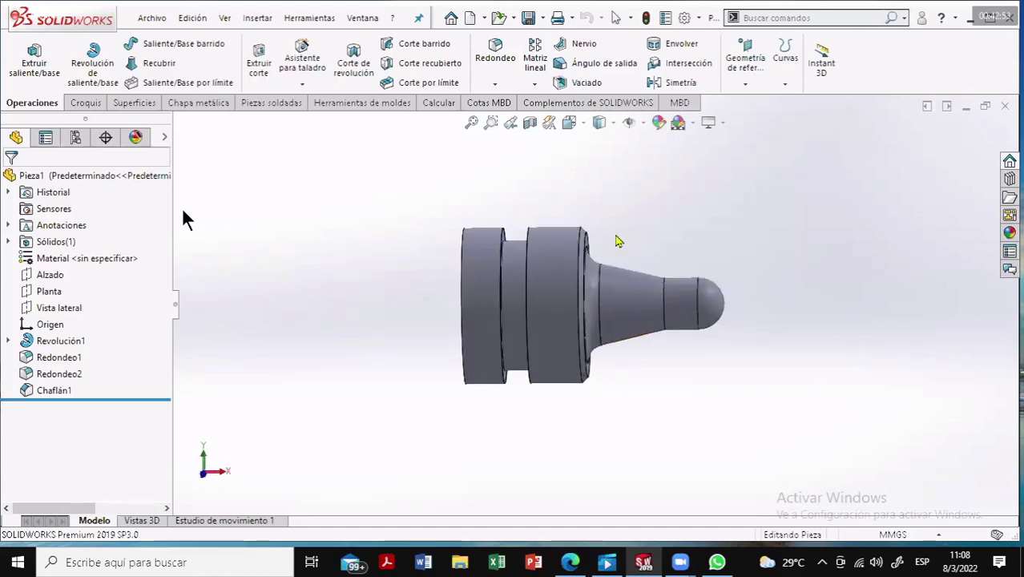
middle_click_drag(690, 254, 617, 236)
scroll(593, 440, "down", 2)
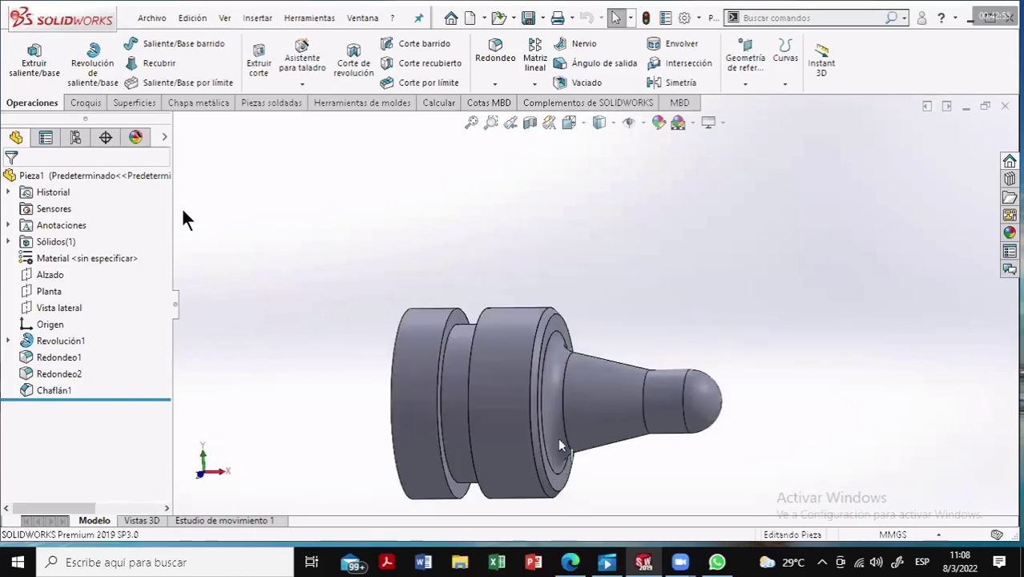
scroll(733, 203, "down", 1)
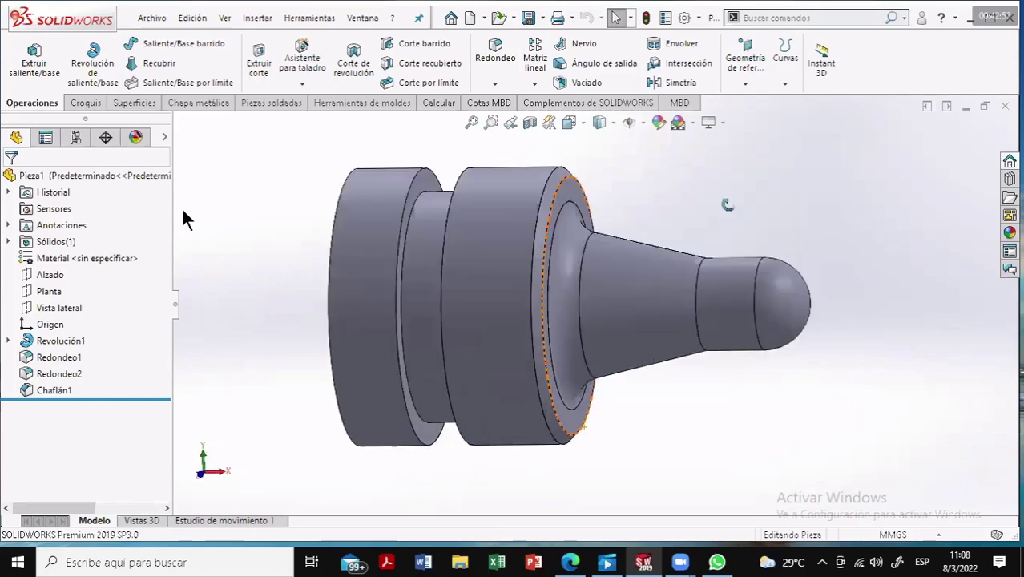
scroll(709, 203, "down", 1)
middle_click_drag(699, 203, 744, 216)
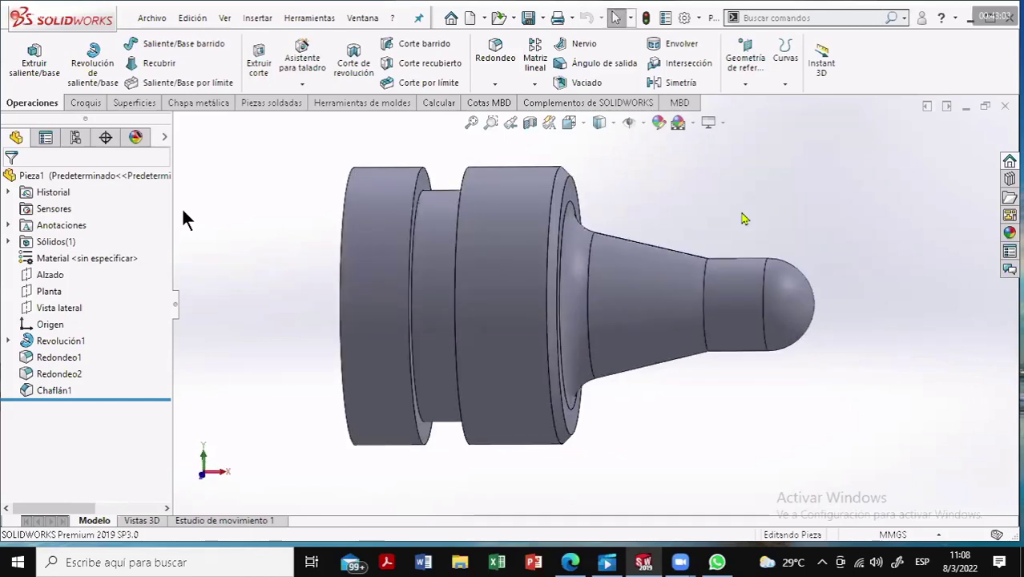
mouse_move(744, 218)
middle_mouse_down()
mouse_move(729, 228)
mouse_move(756, 222)
middle_mouse_up()
left_click(46, 563)
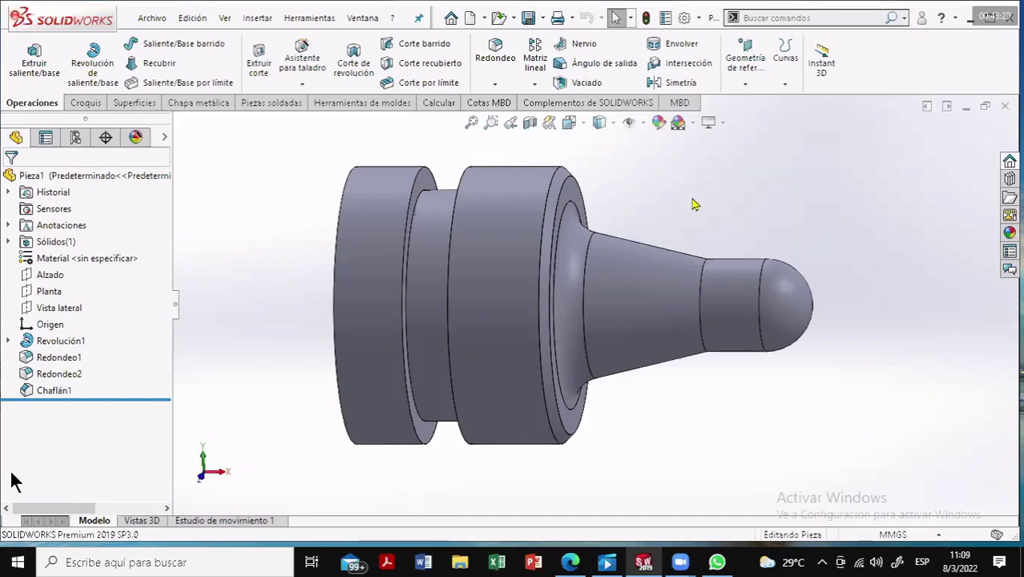
middle_click_drag(694, 205, 662, 201)
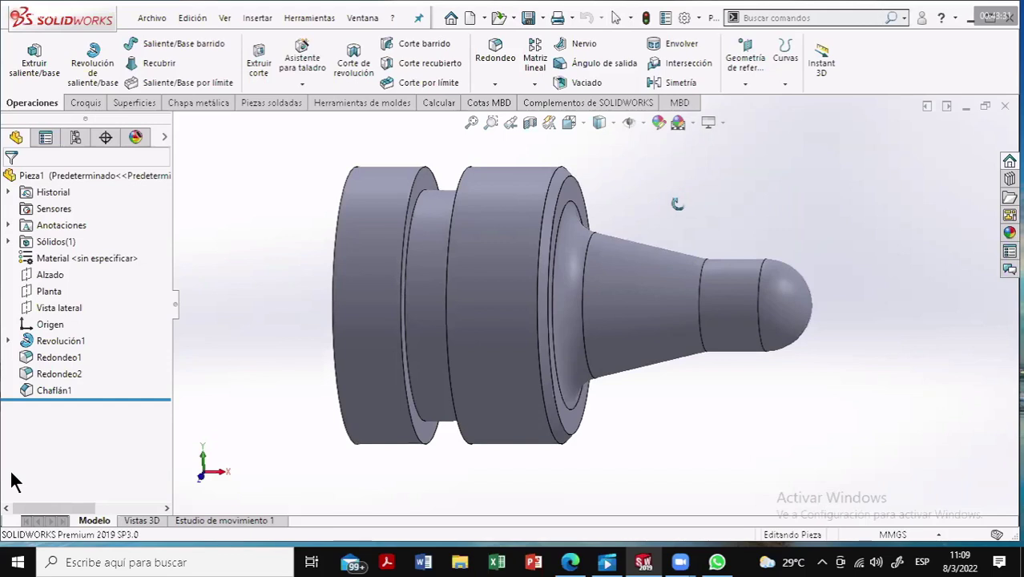
middle_click_drag(700, 203, 682, 213)
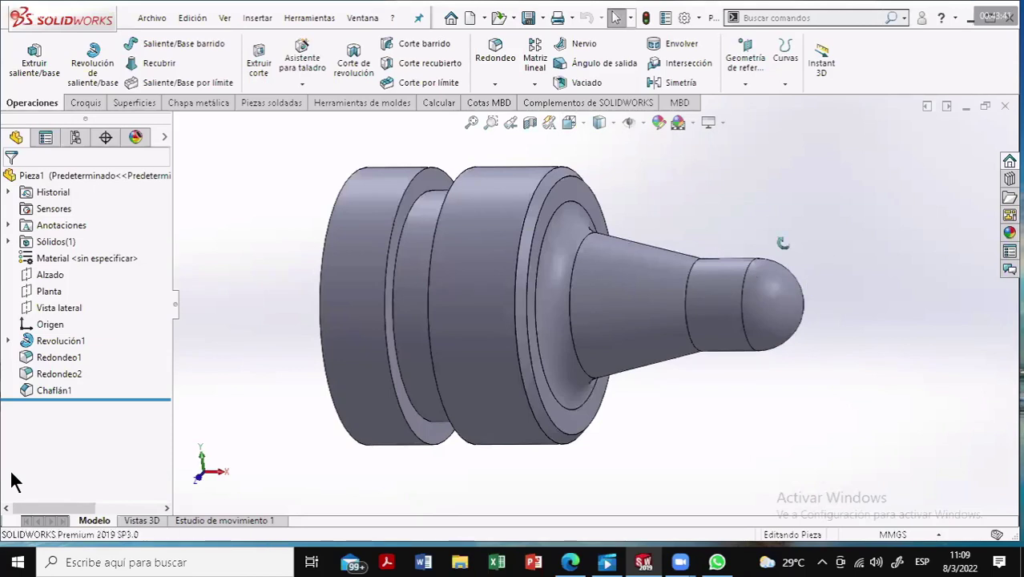
mouse_move(781, 245)
middle_mouse_down()
mouse_move(867, 265)
mouse_move(842, 255)
middle_mouse_up()
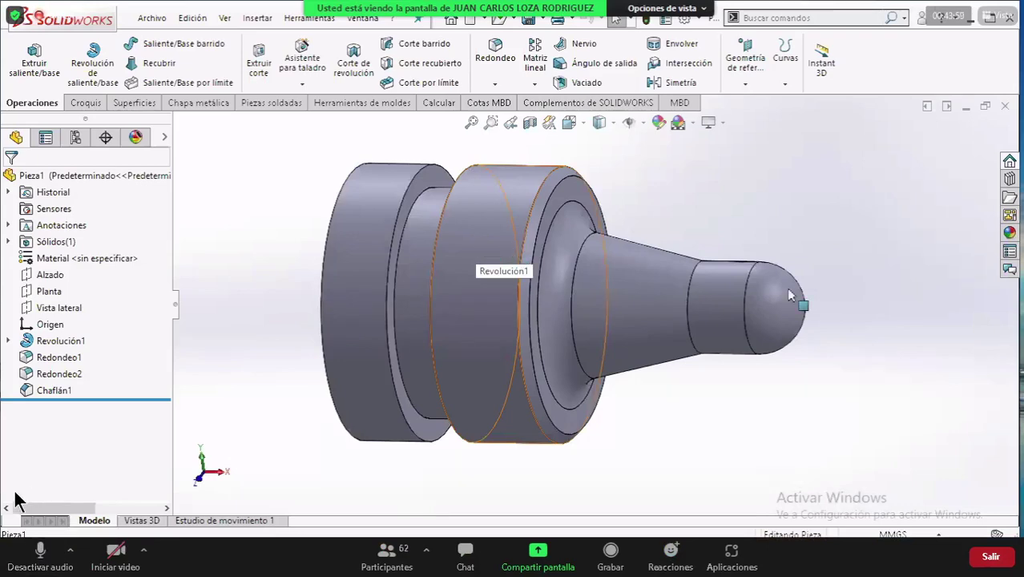
left_click(37, 548)
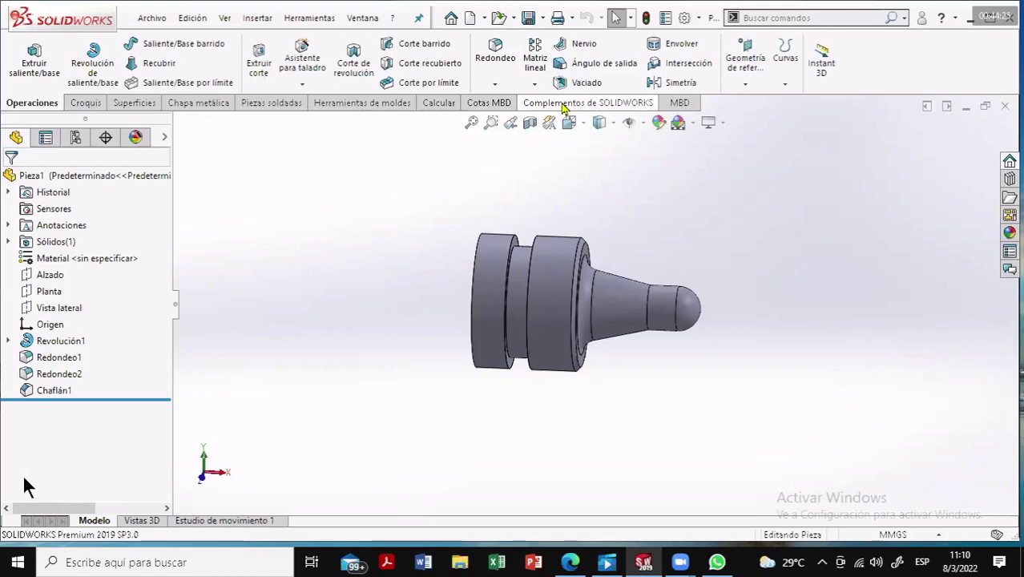
Show the Complementos de SOLIDWORKS tab and open the Opciones gear dropdown
left_click(561, 106)
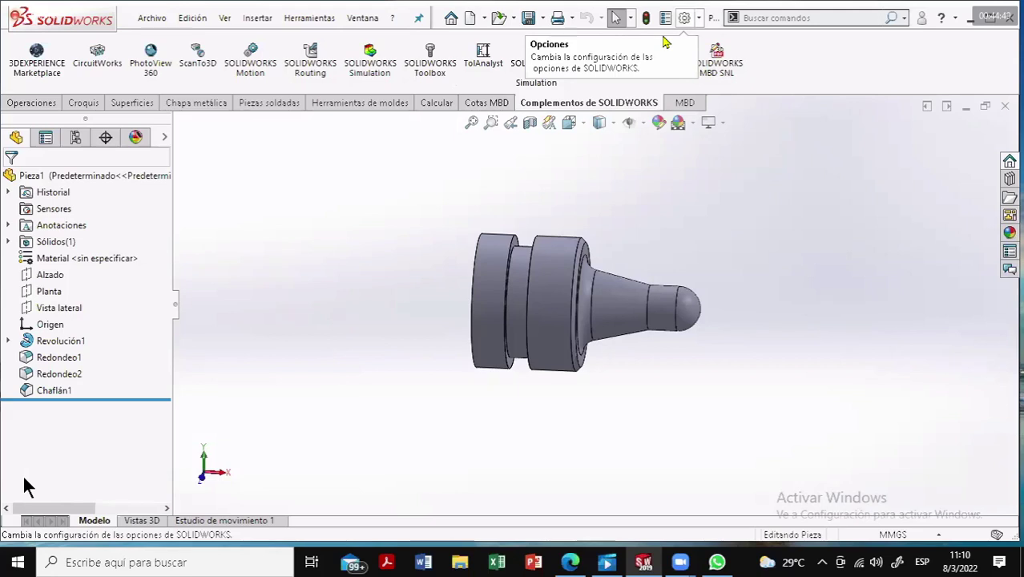
left_click(699, 18)
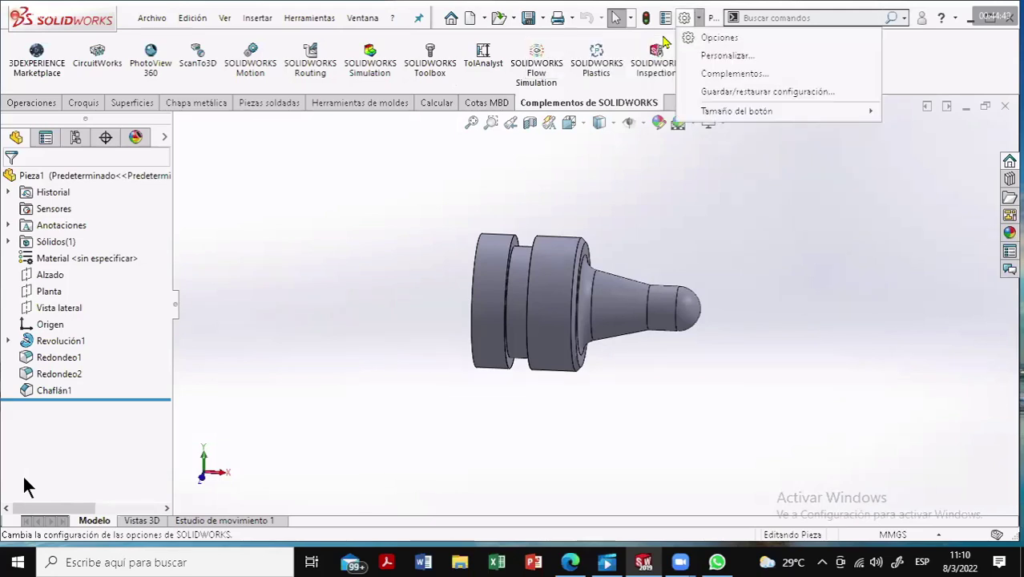
Enable the SOLIDWORKS CAM 2019 add-in, both active now and at startup
left_click(736, 74)
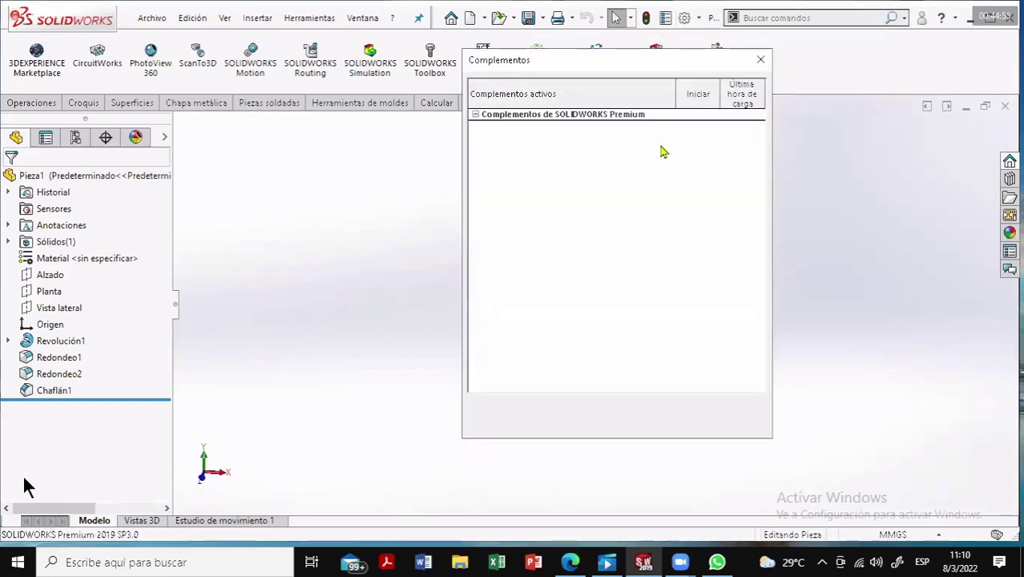
mouse_move(527, 147)
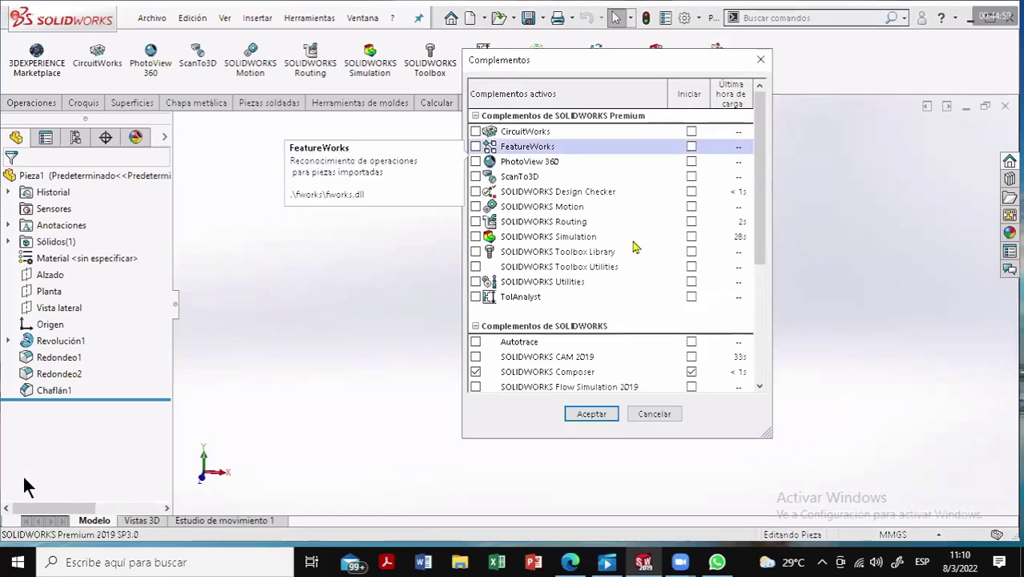
scroll(633, 247, "down", 4)
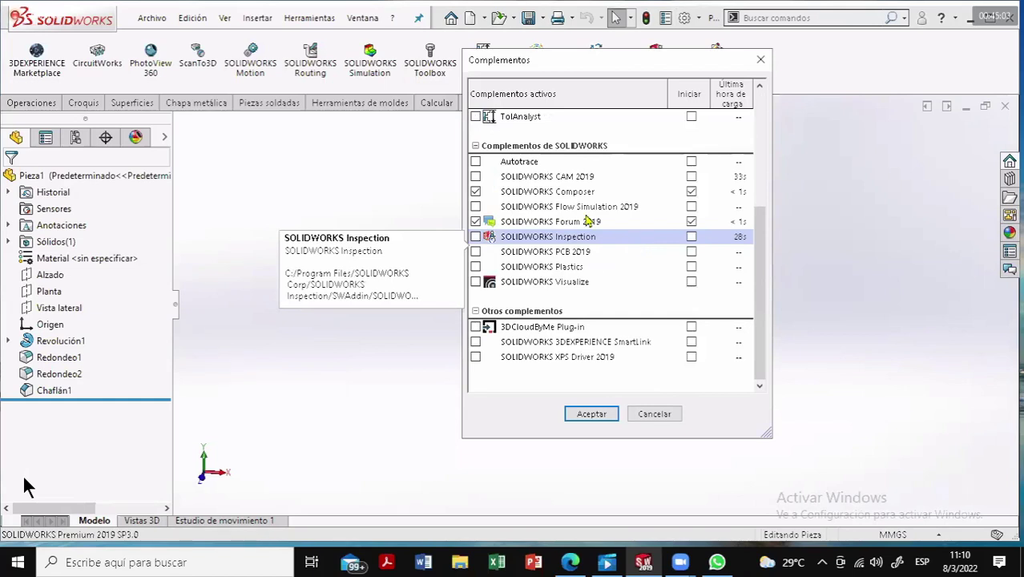
mouse_move(548, 357)
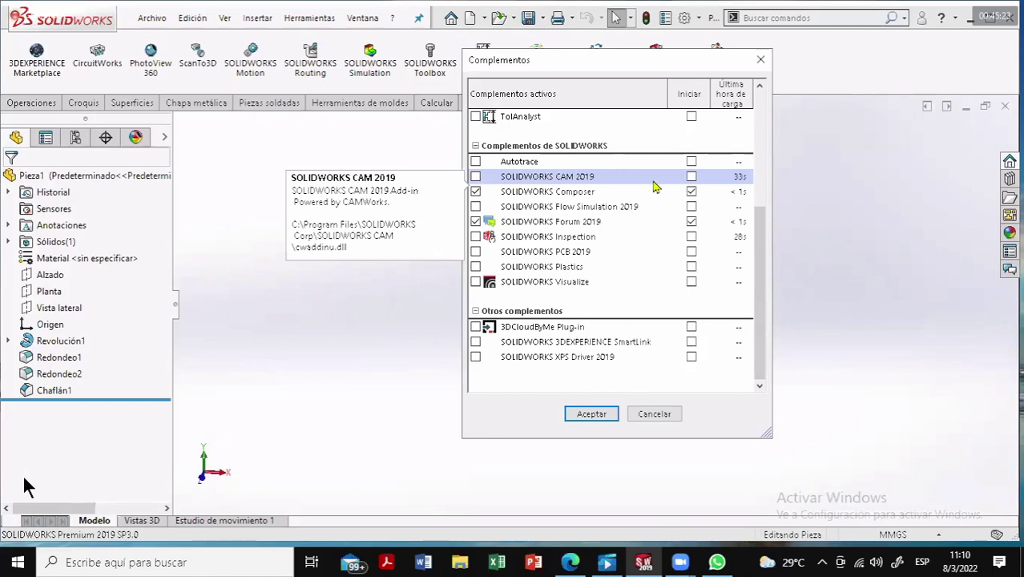
left_click(691, 176)
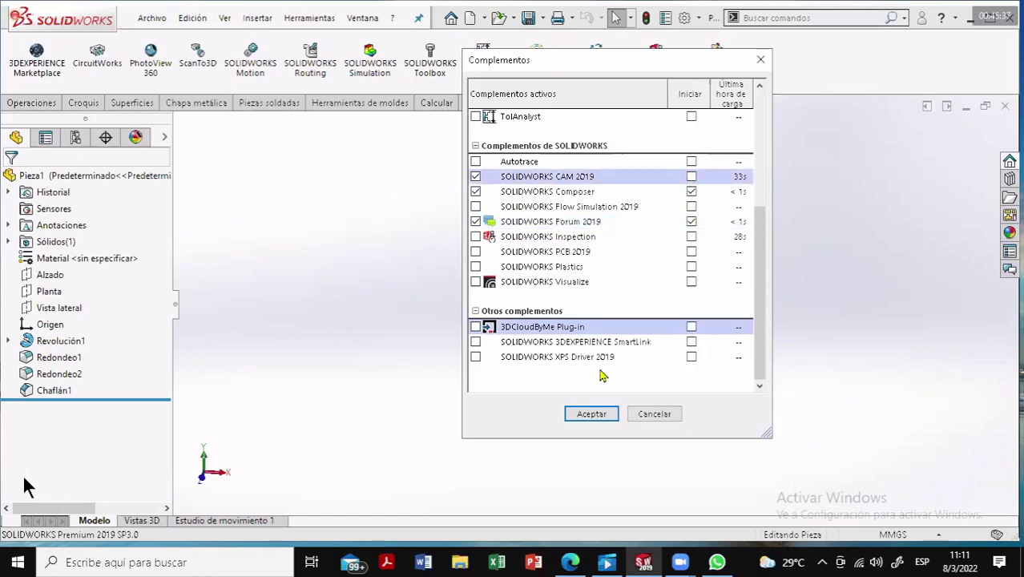
left_click(601, 417)
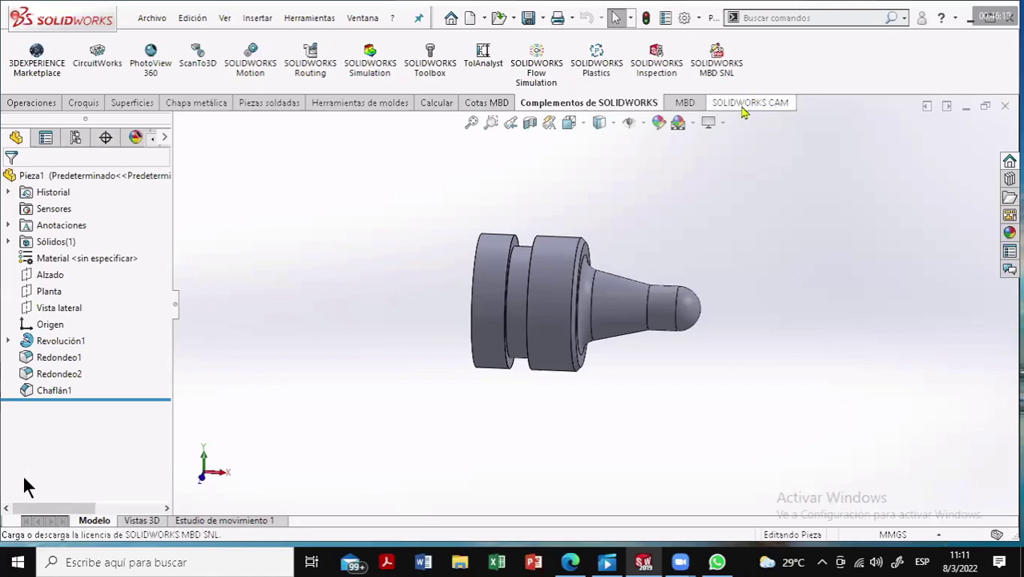
Show the SOLIDWORKS CAM ribbon commands and expand the side panel's hidden tabs
left_click(761, 110)
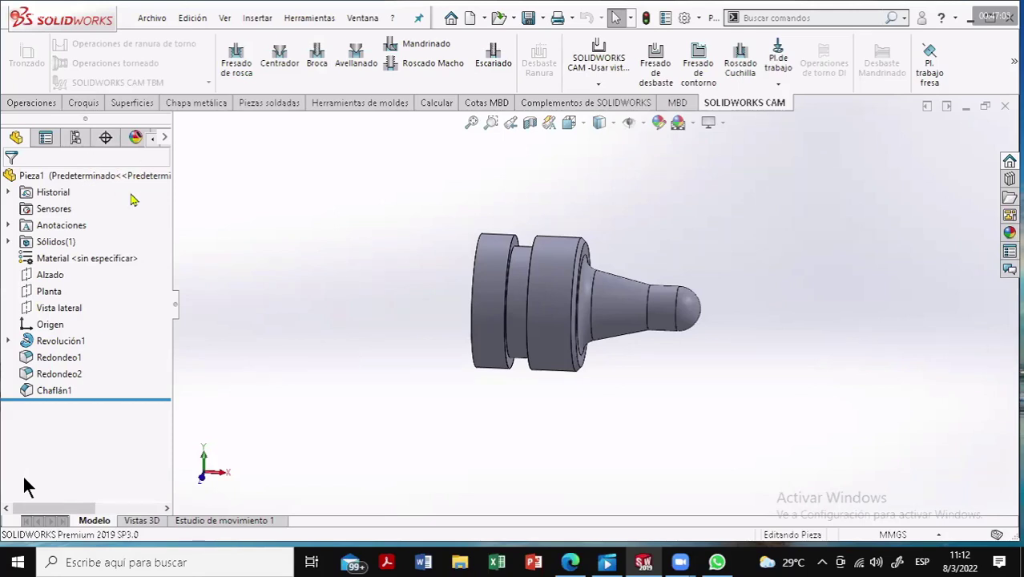
left_click(166, 141)
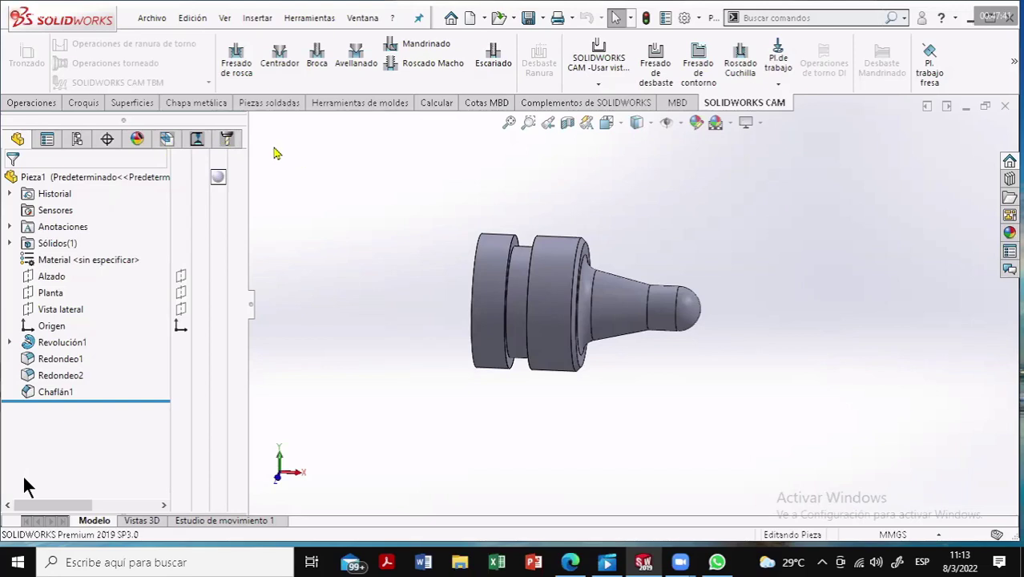
Switch to the SOLIDWORKS CAM tree and open the Maquina [Mill - Metric] machine settings
left_click(168, 142)
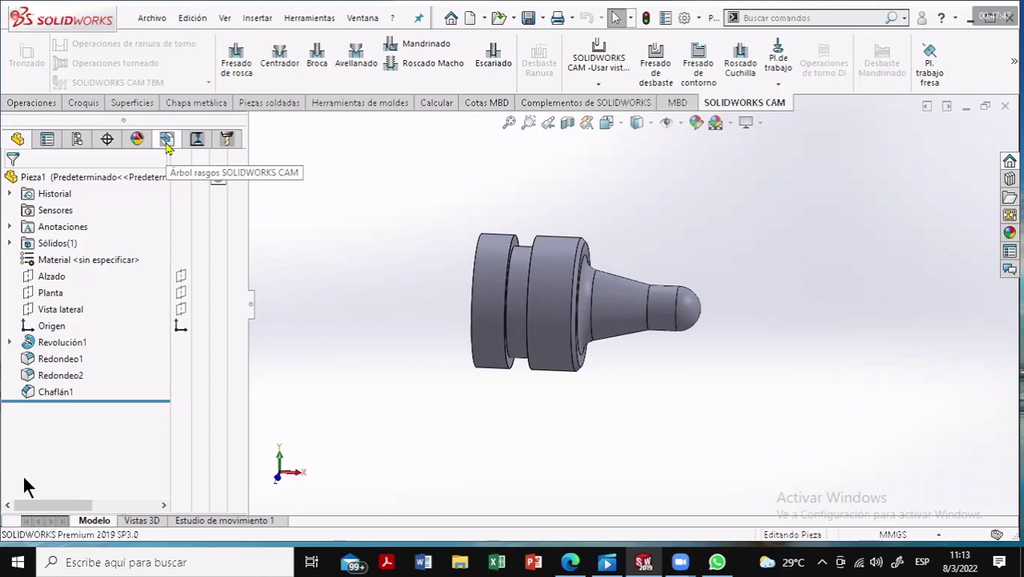
left_click(166, 140)
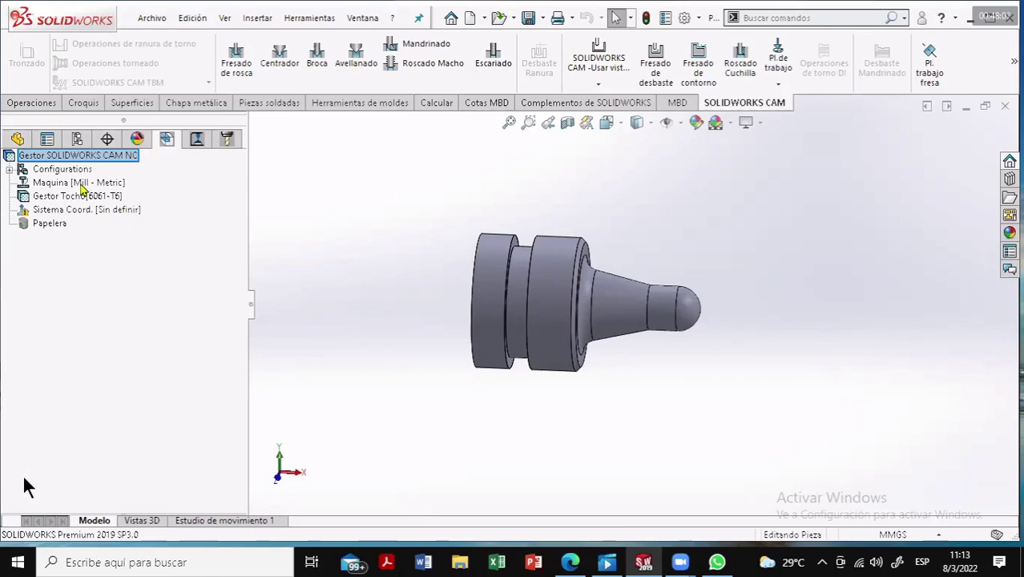
left_click(83, 185)
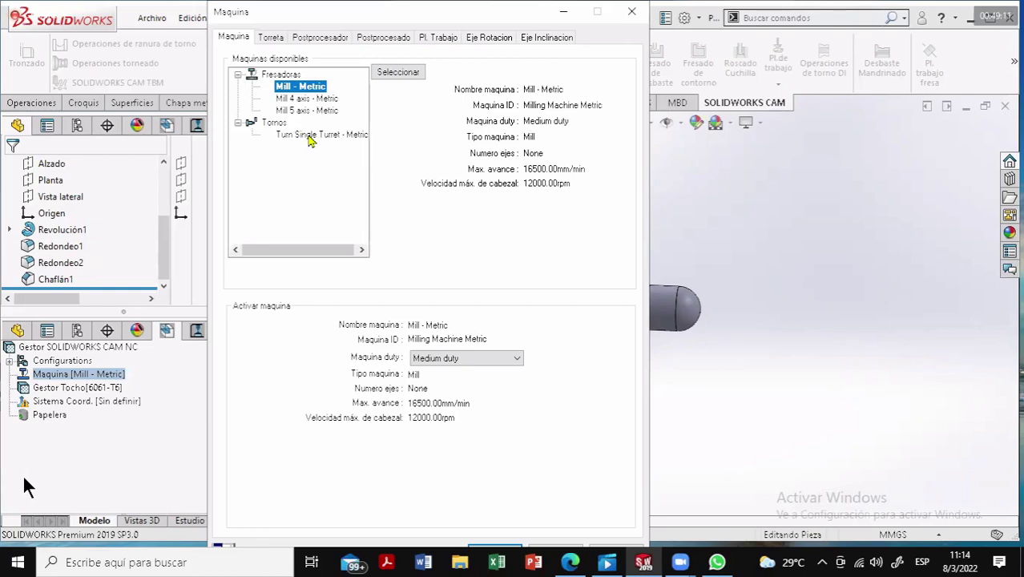
Select Turn Single Turret - Metric under Tornos to view its specifications
left_click(311, 139)
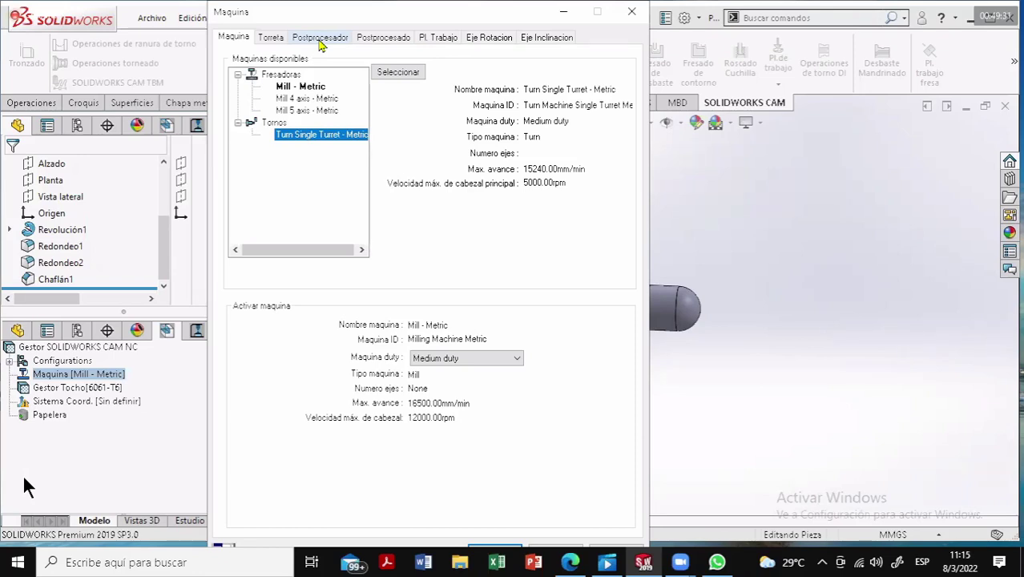
left_click(321, 40)
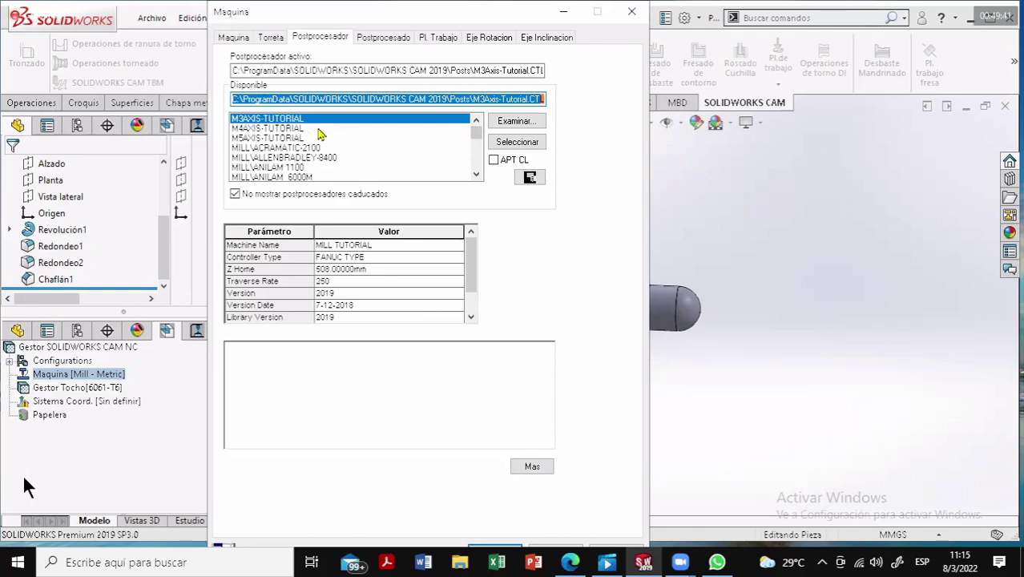
left_click(250, 40)
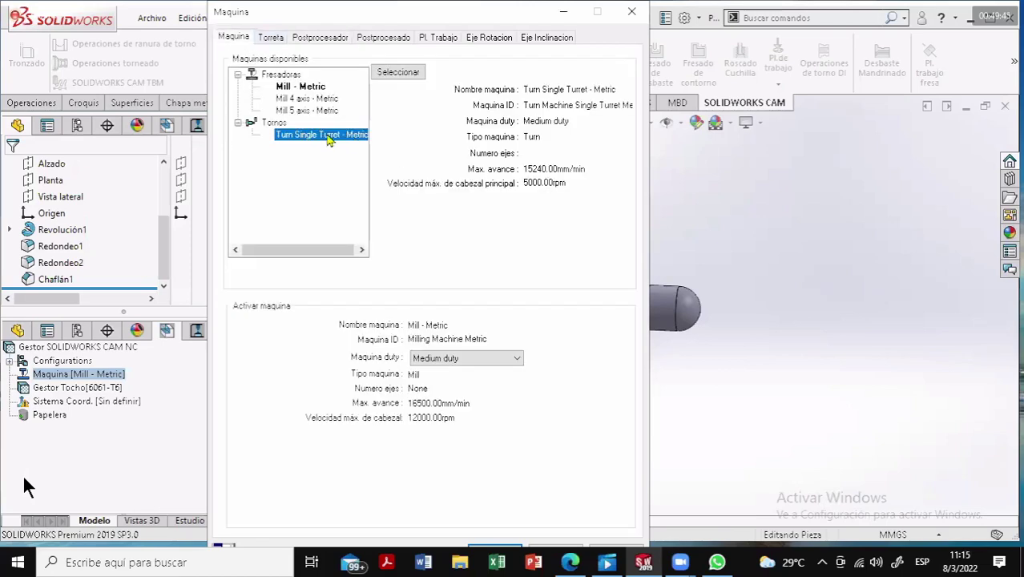
Make Turn Single Turret - Metric the active machine with Seleccionar
left_click(400, 72)
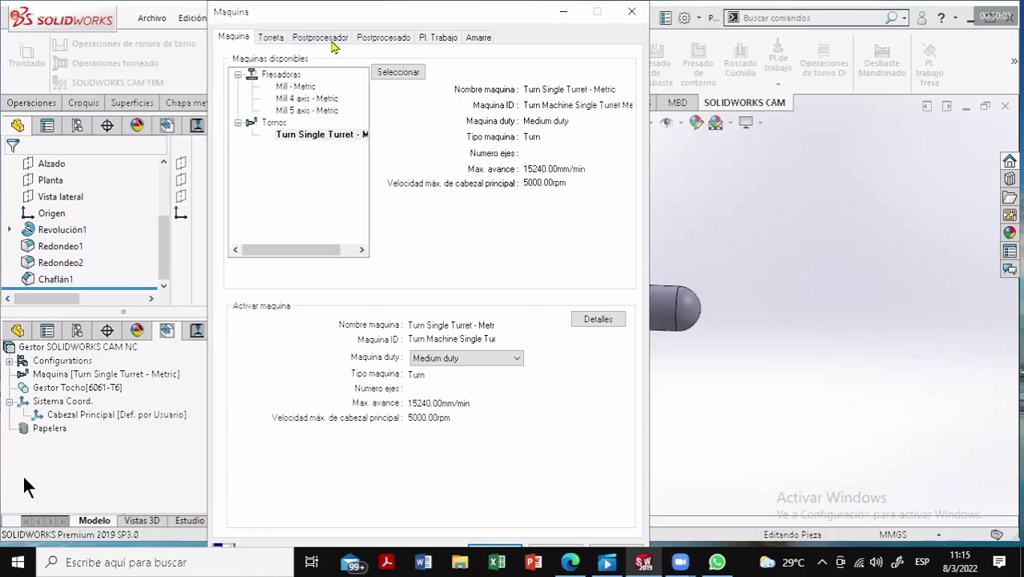
Set TURN\FANUC_T2AXIS as the lathe's active postprocessor in the Postprocesador tab
left_click(331, 42)
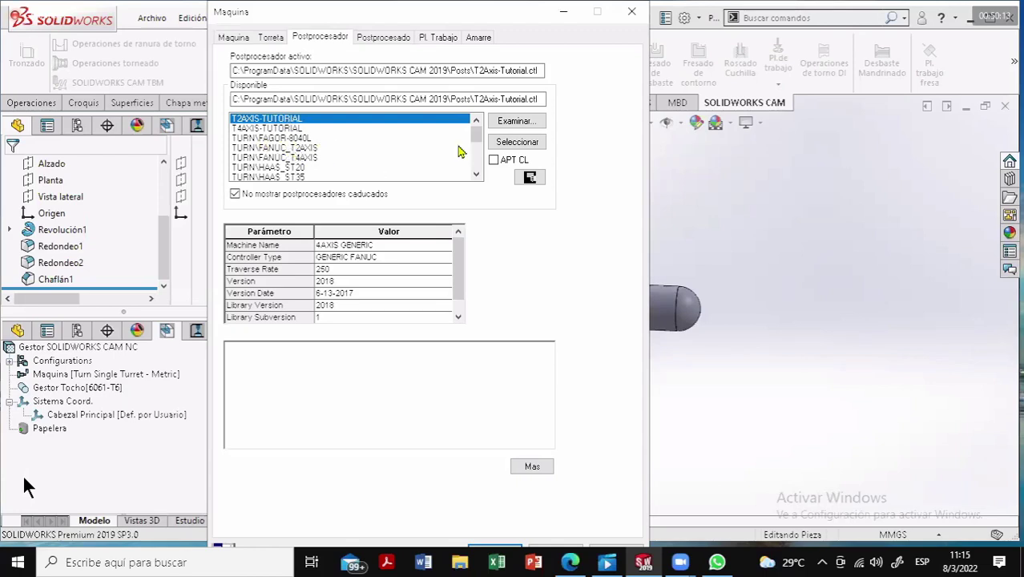
left_click_drag(476, 137, 478, 153)
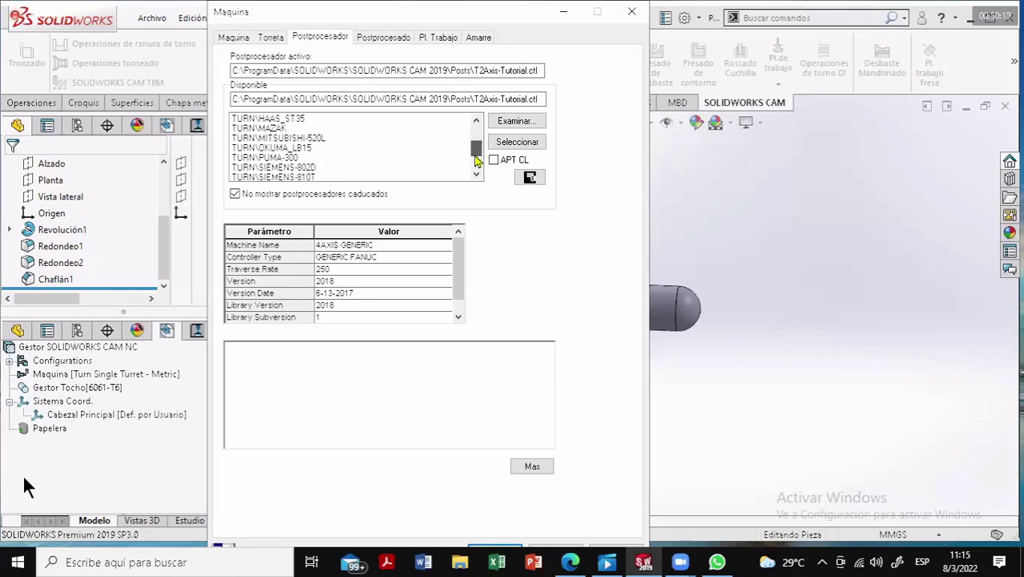
left_click_drag(476, 153, 476, 124)
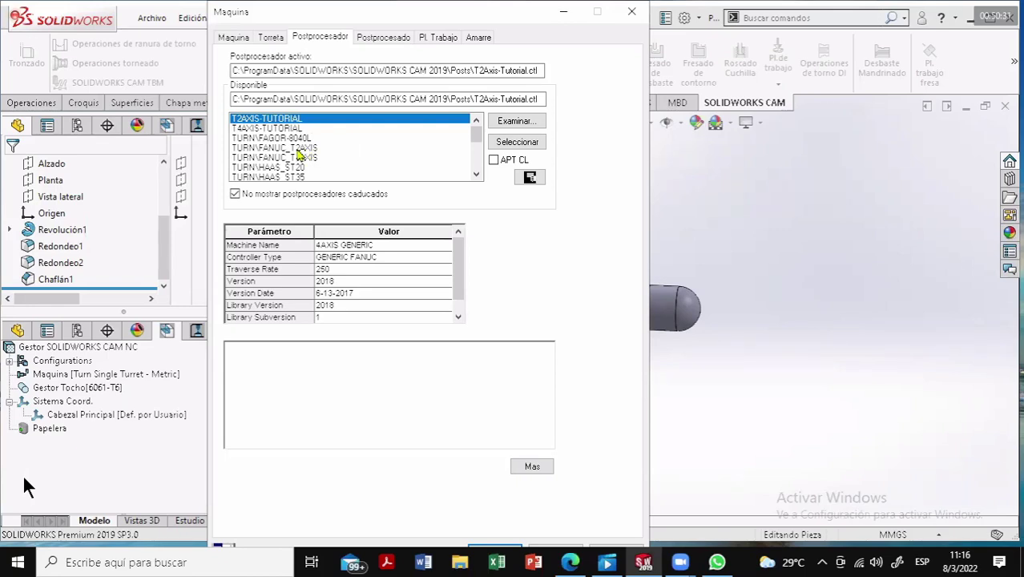
left_click(325, 150)
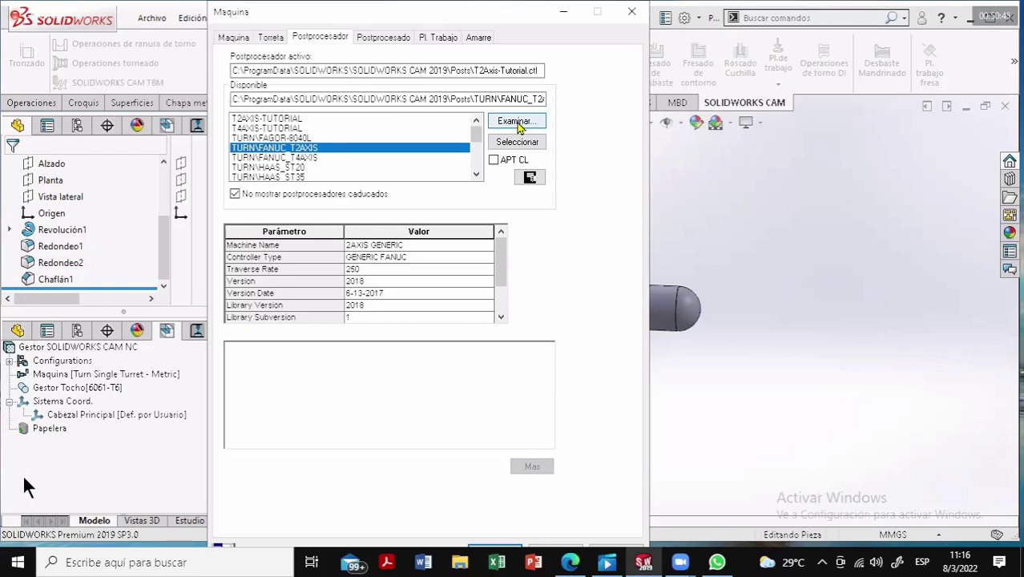
left_click(517, 124)
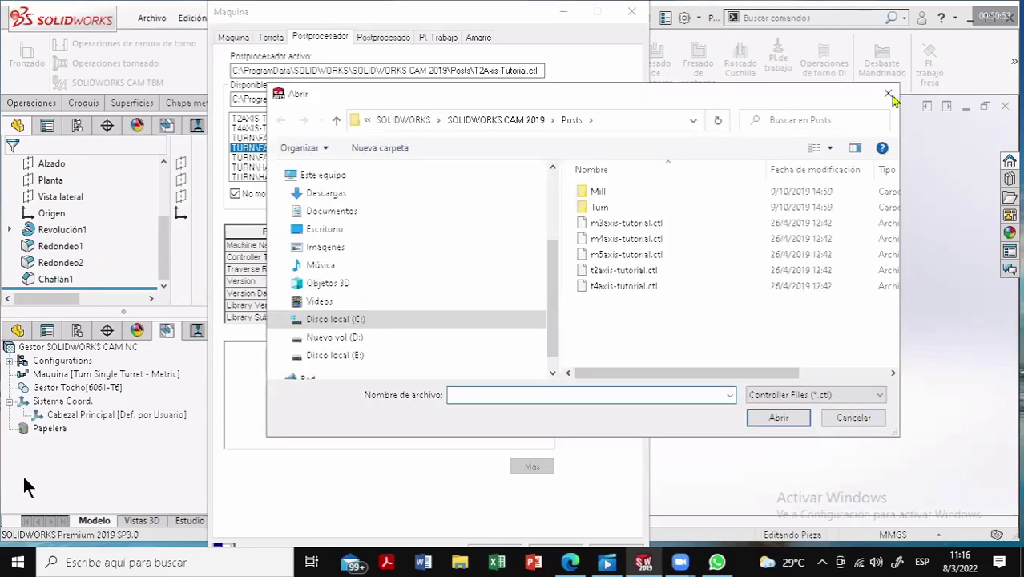
key("Escape")
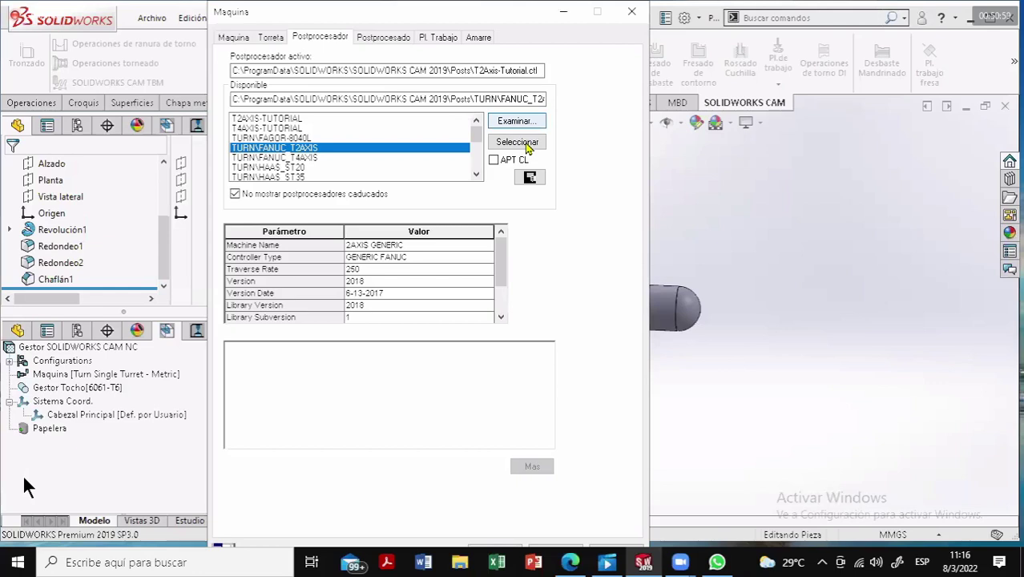
left_click(527, 149)
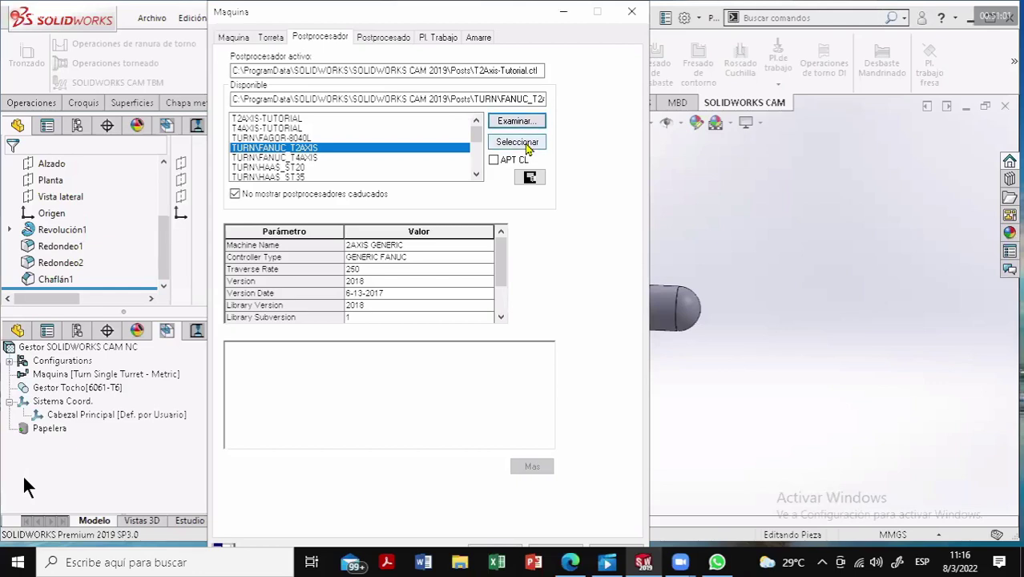
left_click(528, 149)
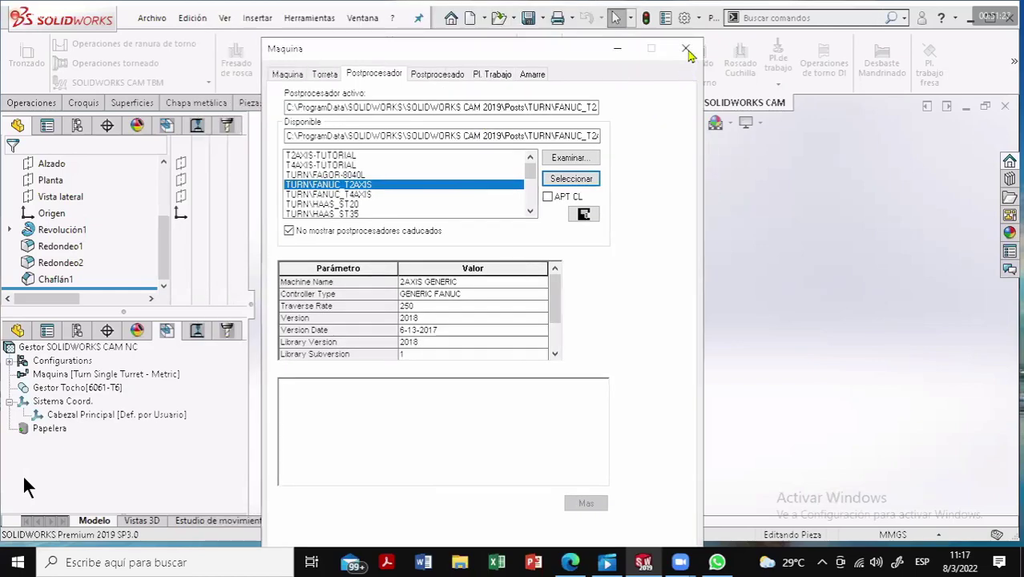
Close the Maquina dialog and display the 6061-T6 bar stock around the shaft
left_click(686, 51)
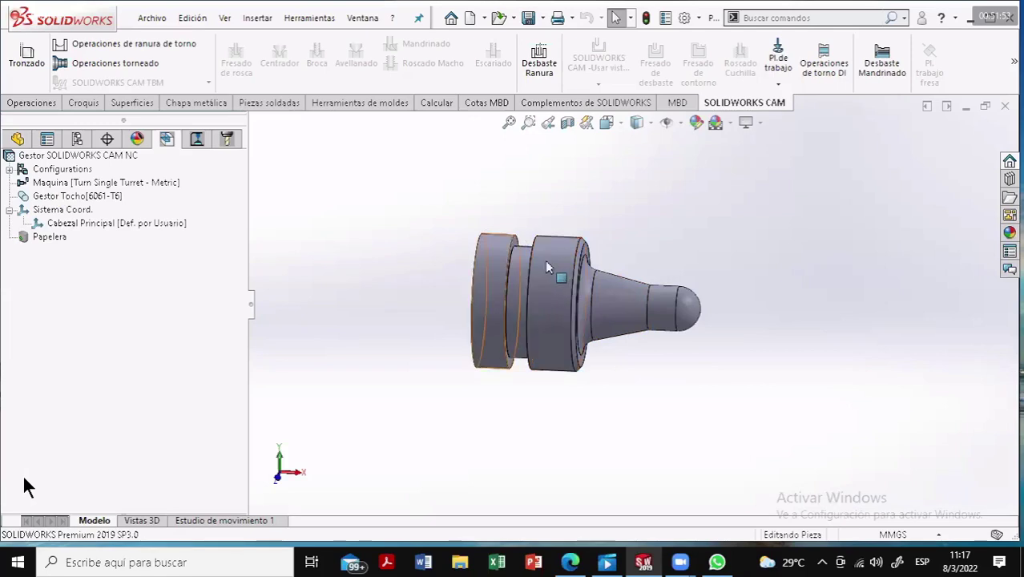
scroll(545, 261, "down", 3)
scroll(545, 262, "down", 1)
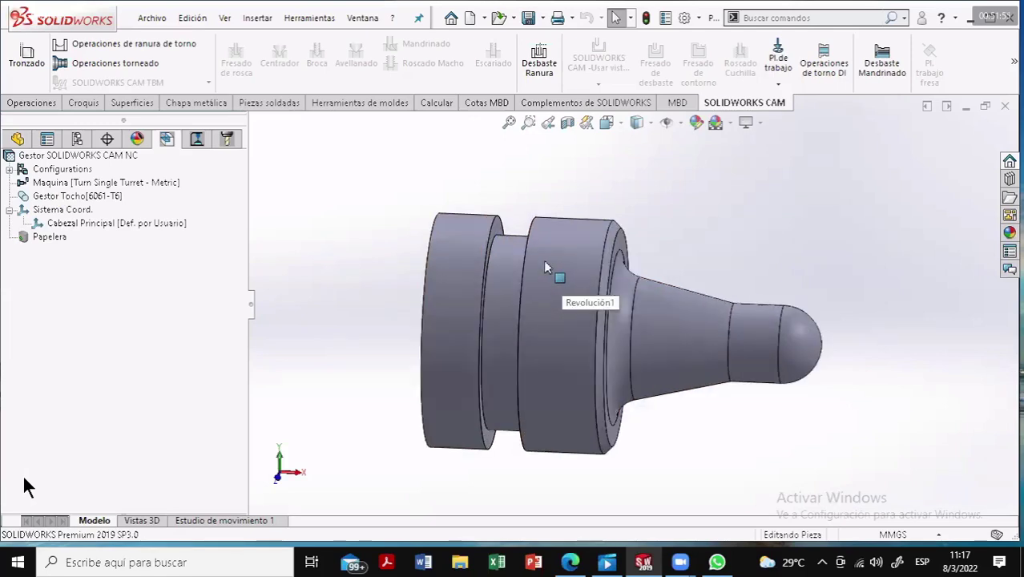
left_click(48, 200)
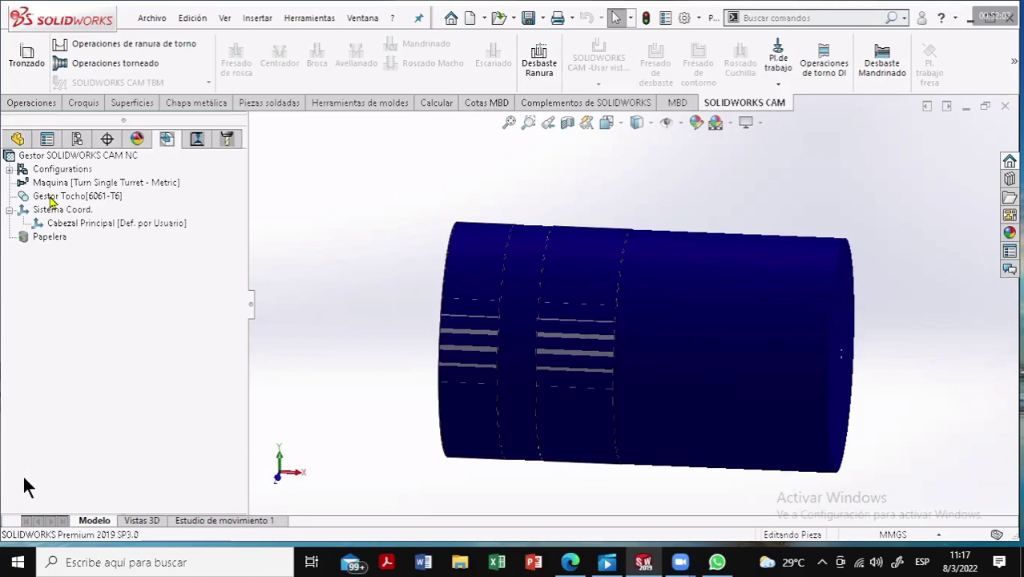
Edit Gestor Tocho and set the bar stock's outer diameter to 65 mm
left_click(48, 196)
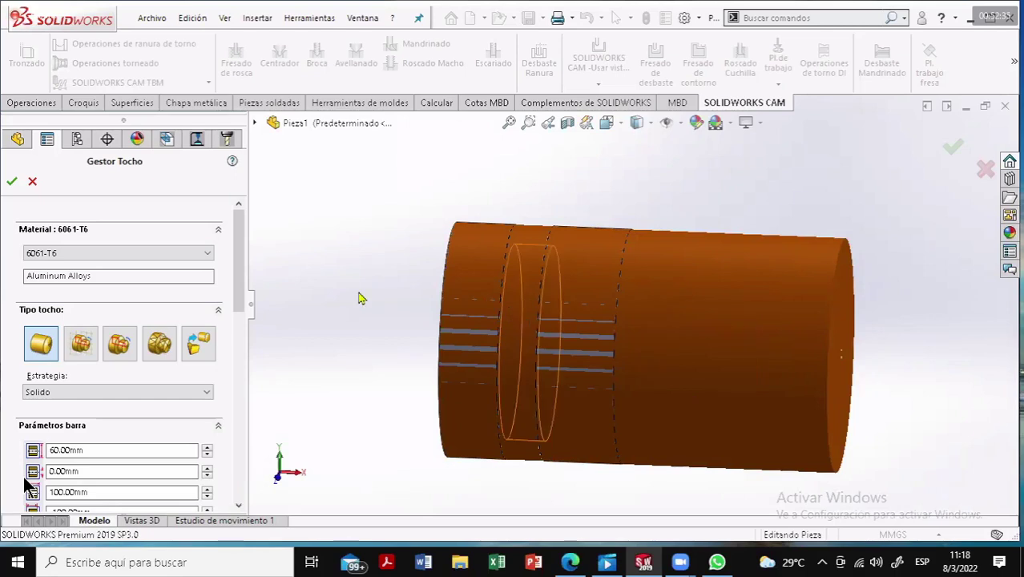
left_click_drag(240, 265, 235, 316)
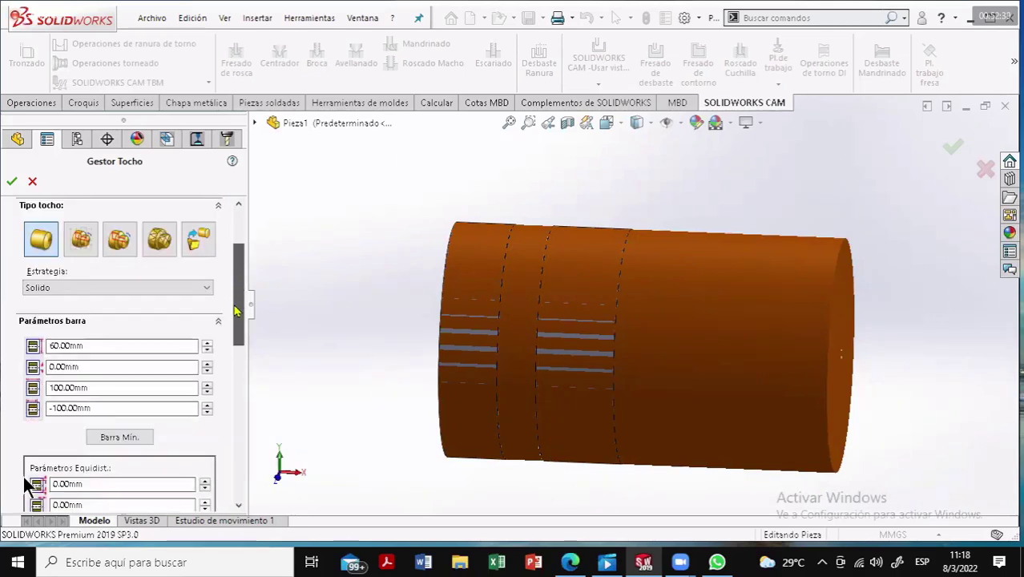
scroll(234, 316, "down", 1)
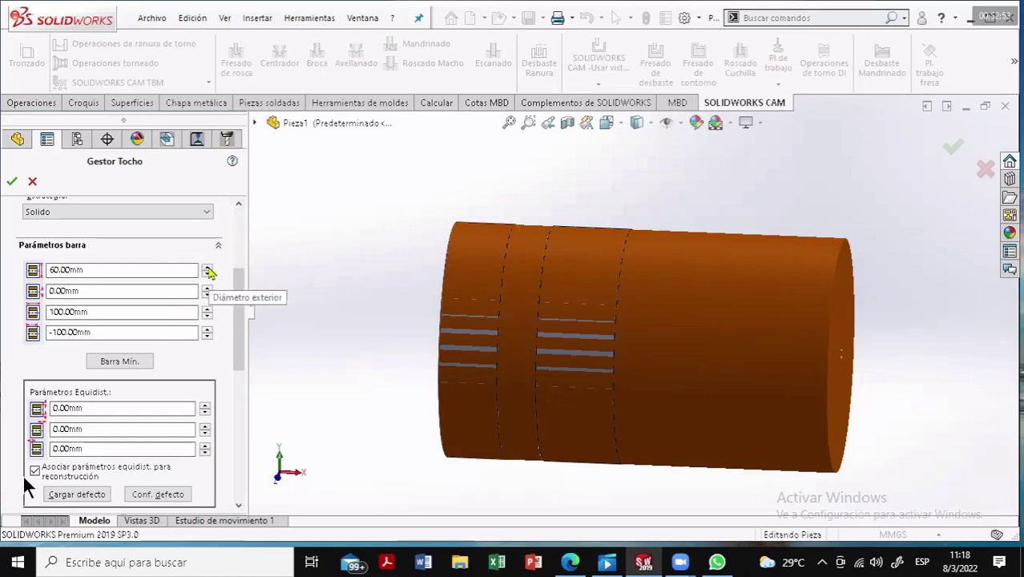
left_click(208, 270)
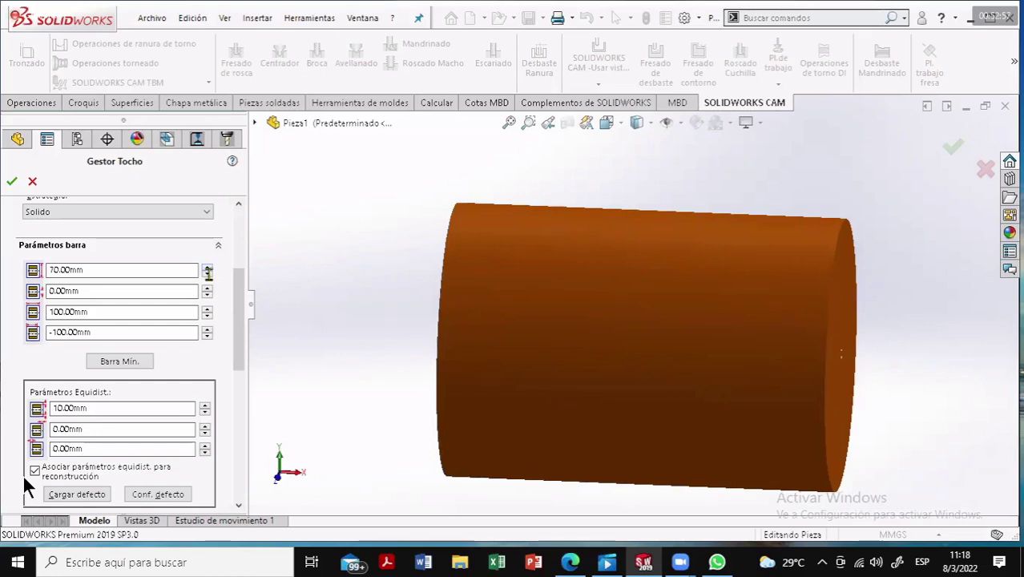
left_click(207, 274)
double_click(50, 273)
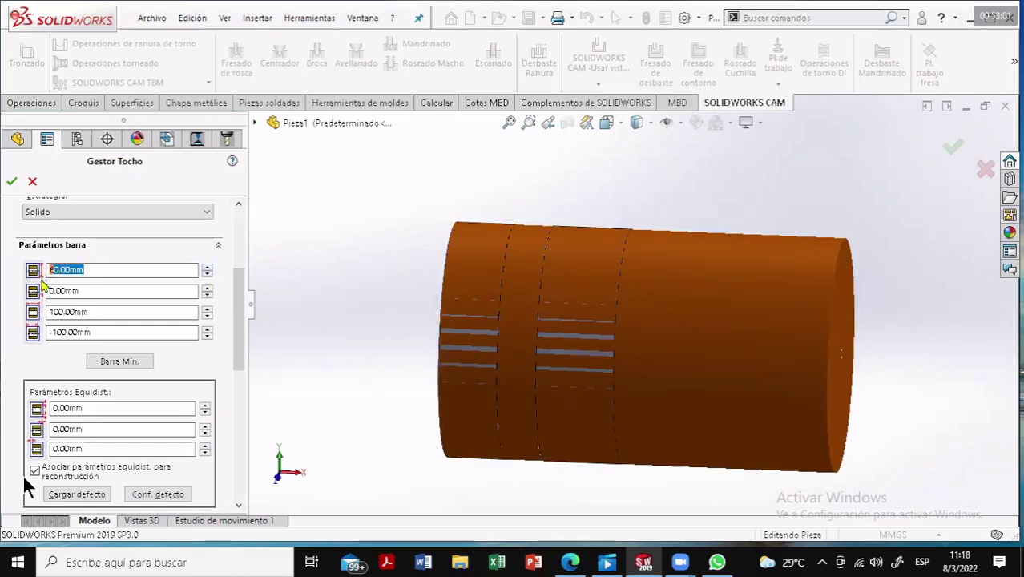
type("65")
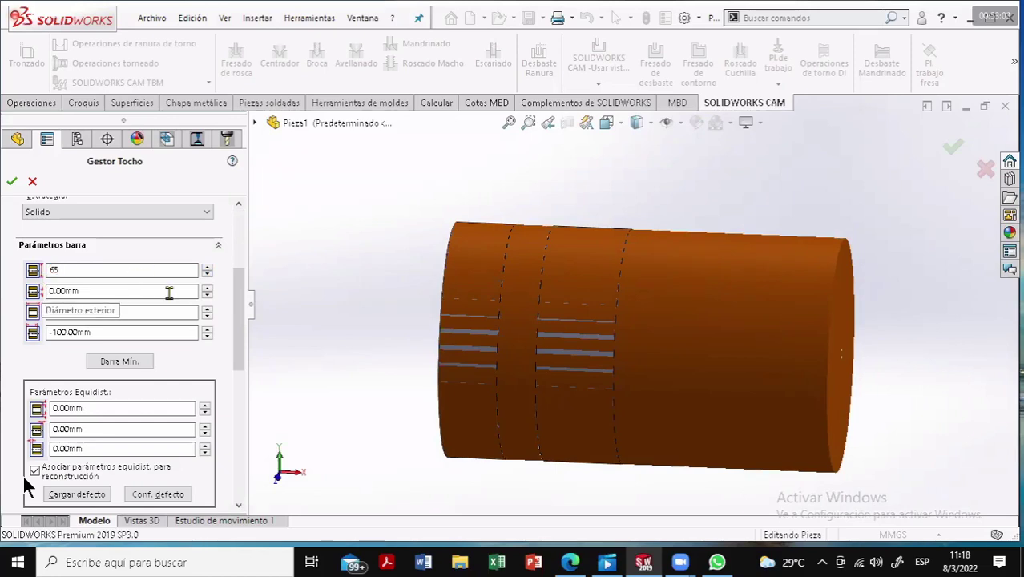
left_click(169, 293)
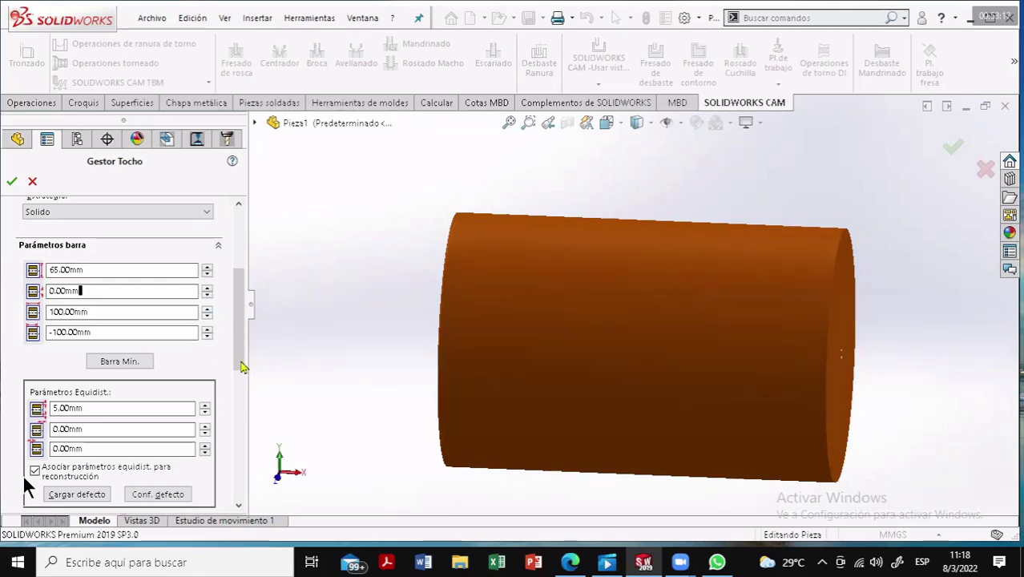
scroll(243, 367, "down", 3)
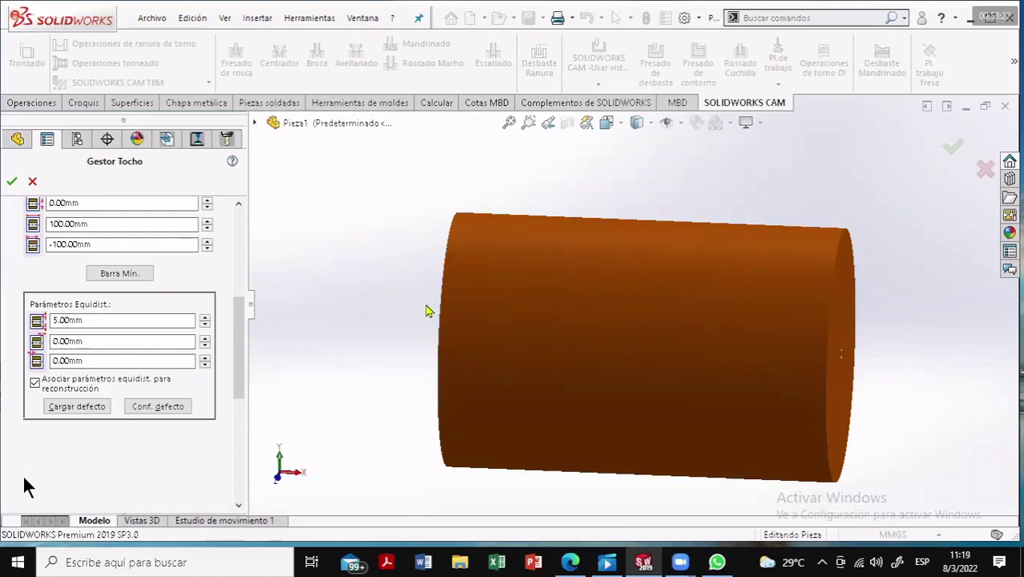
Keep the stock's front-face offset at 0 and set the back-face offset to 20 mm
scroll(364, 305, "up", 3)
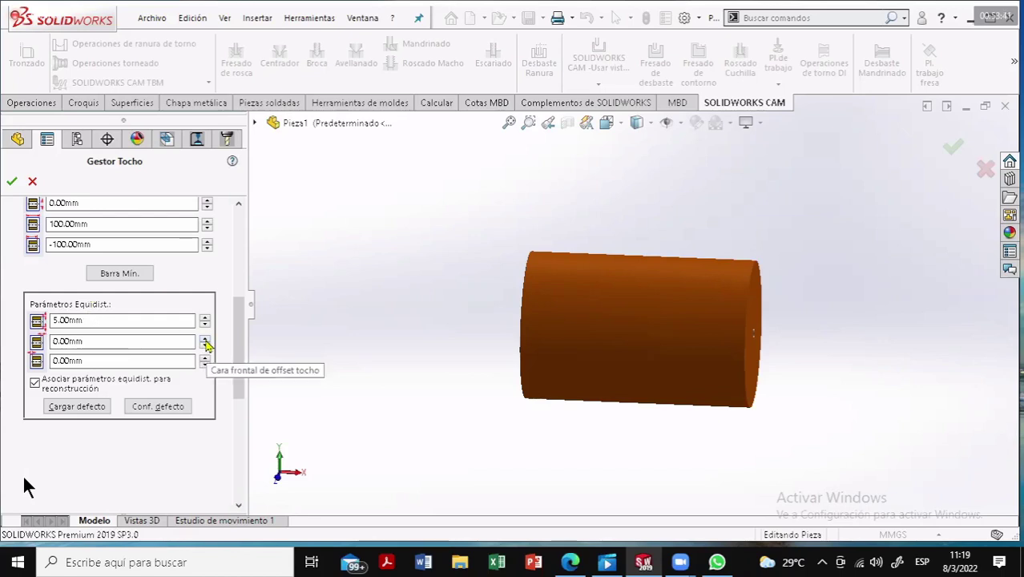
left_click(206, 341)
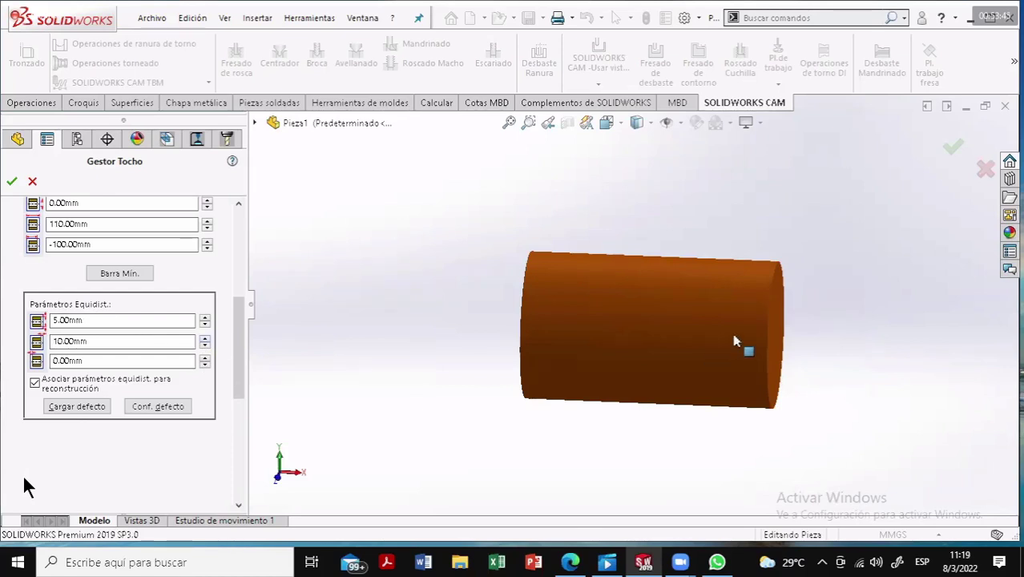
left_click(206, 349)
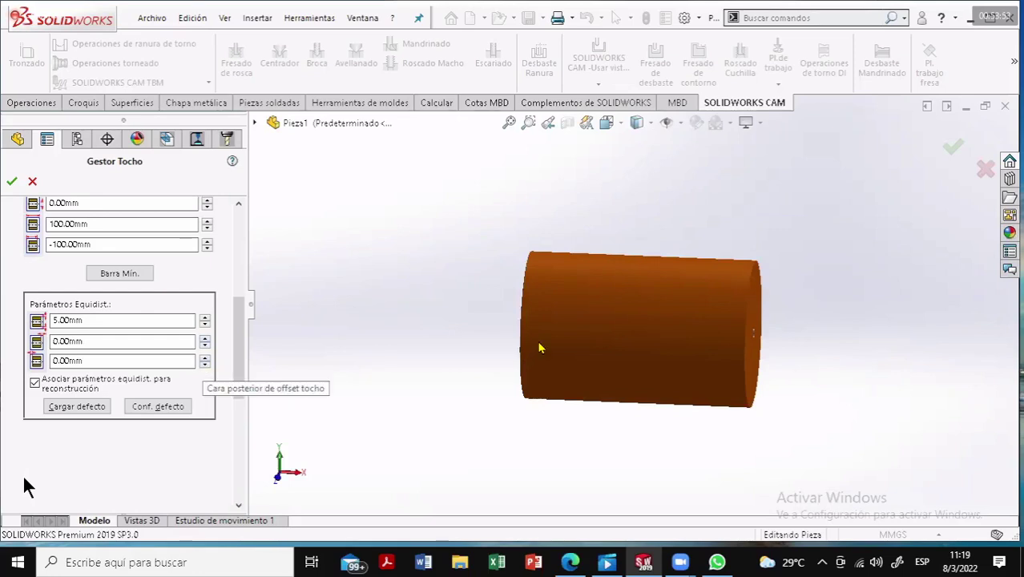
left_click(205, 358)
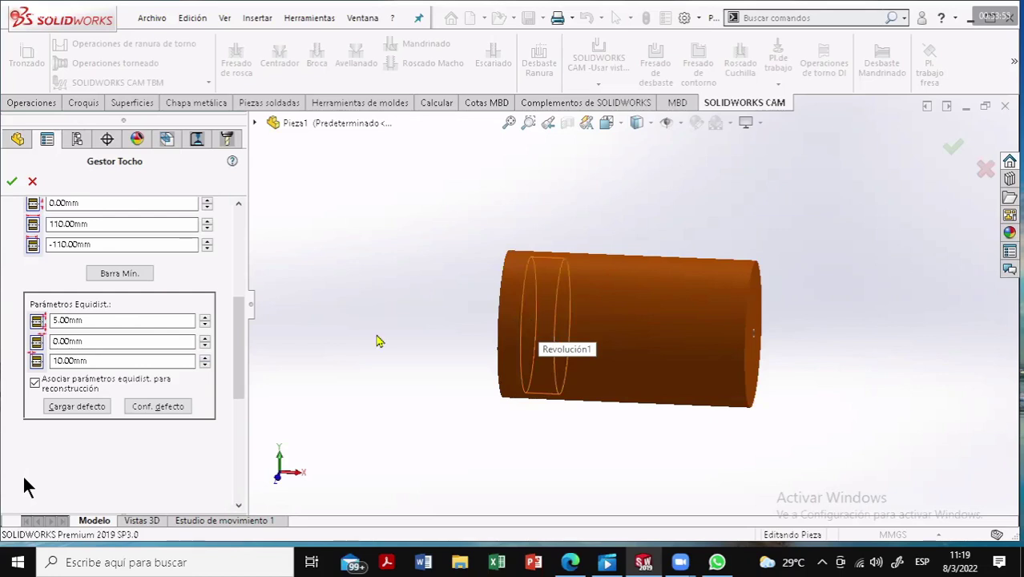
left_click(205, 359)
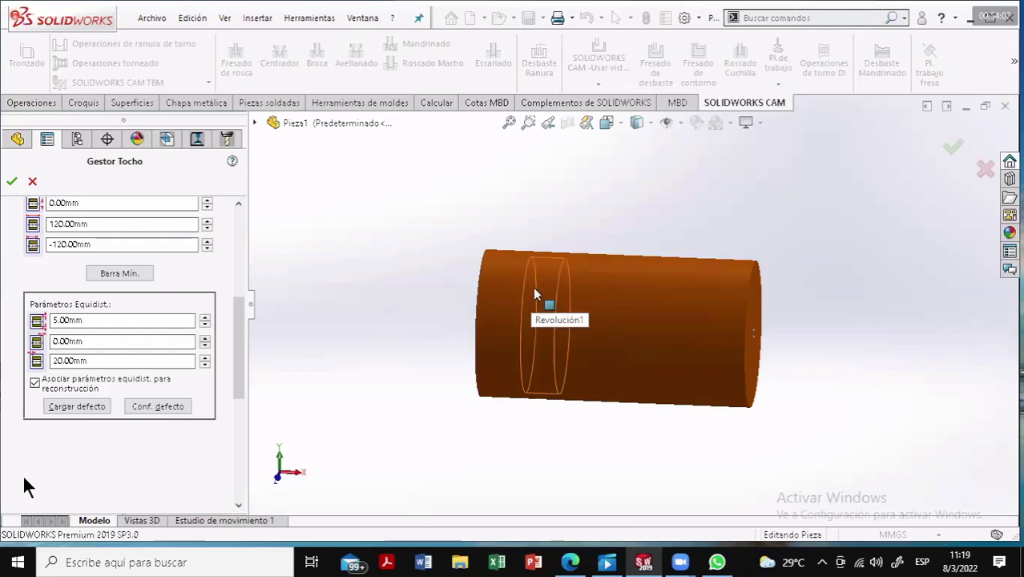
scroll(574, 301, "down", 3)
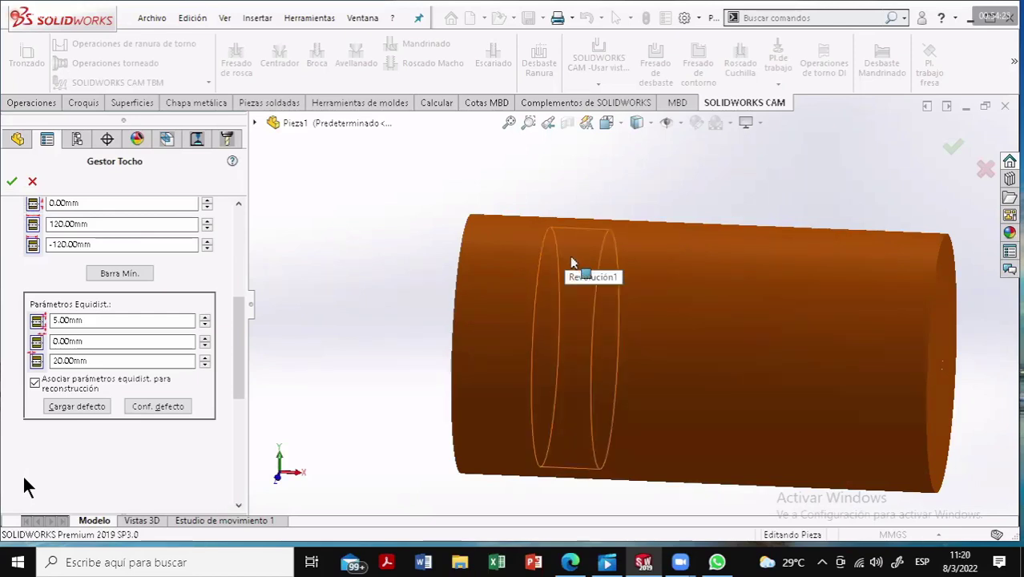
scroll(571, 263, "down", 1)
scroll(574, 276, "down", 2)
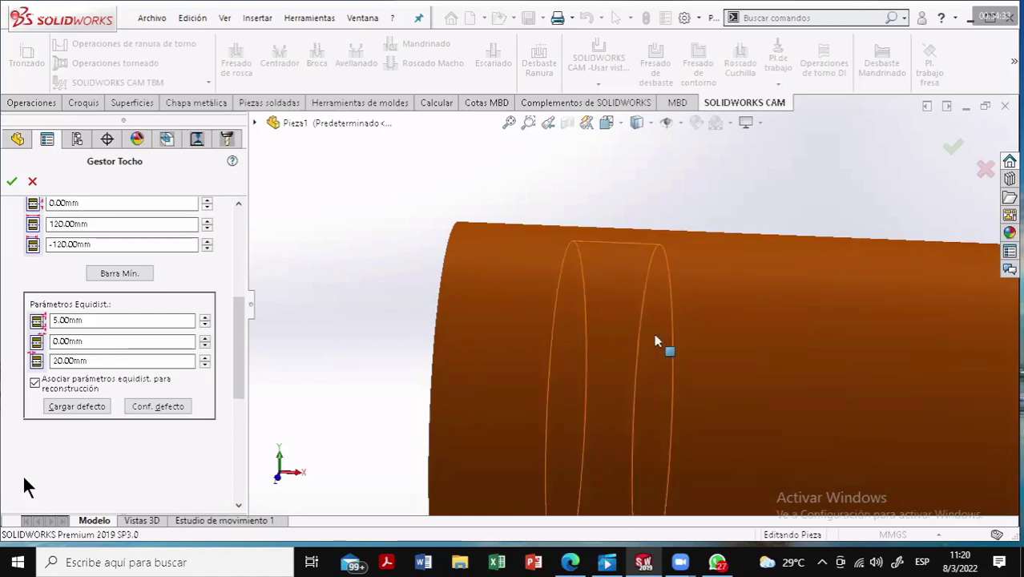
scroll(657, 344, "up", 2)
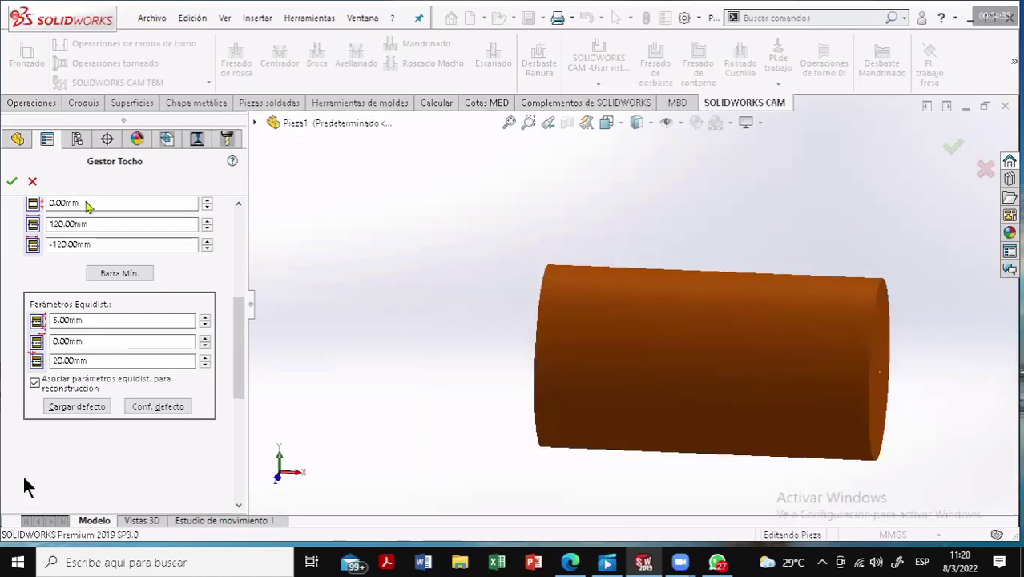
Confirm the Gestor Tocho stock settings and zoom in on the turned shaft
left_click(11, 182)
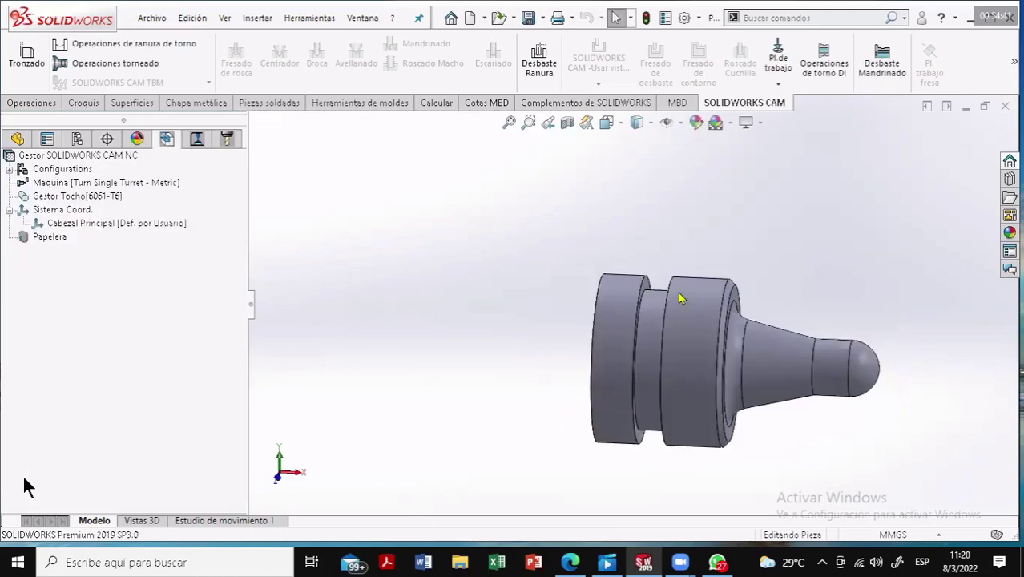
scroll(681, 298, "down", 3)
scroll(562, 234, "up", 2)
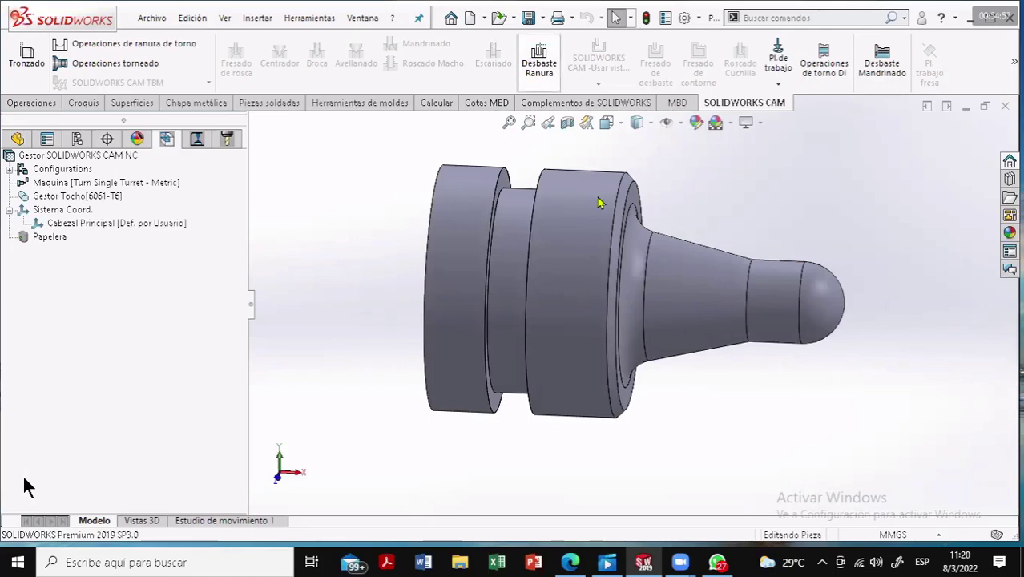
scroll(632, 345, "down", 1)
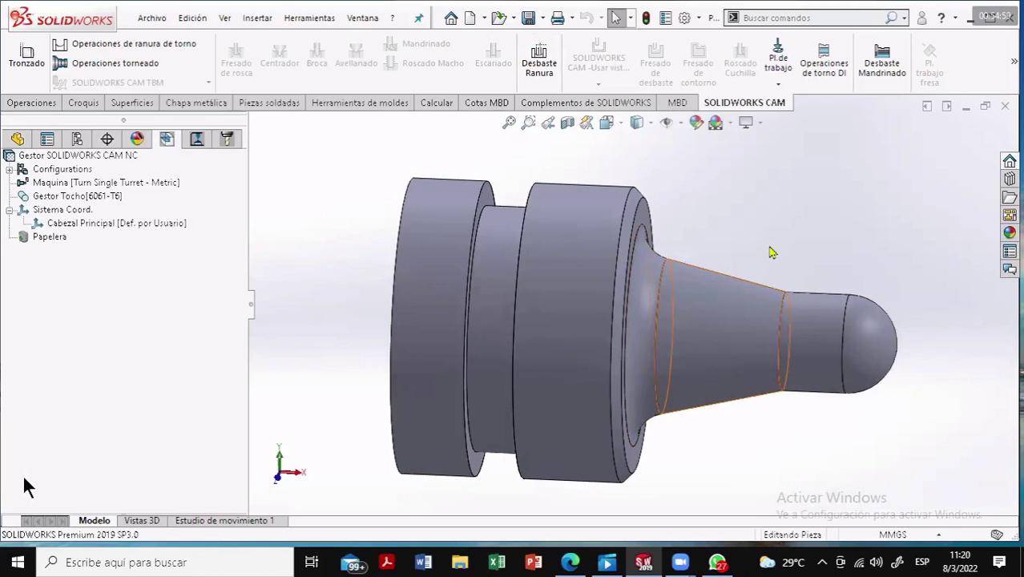
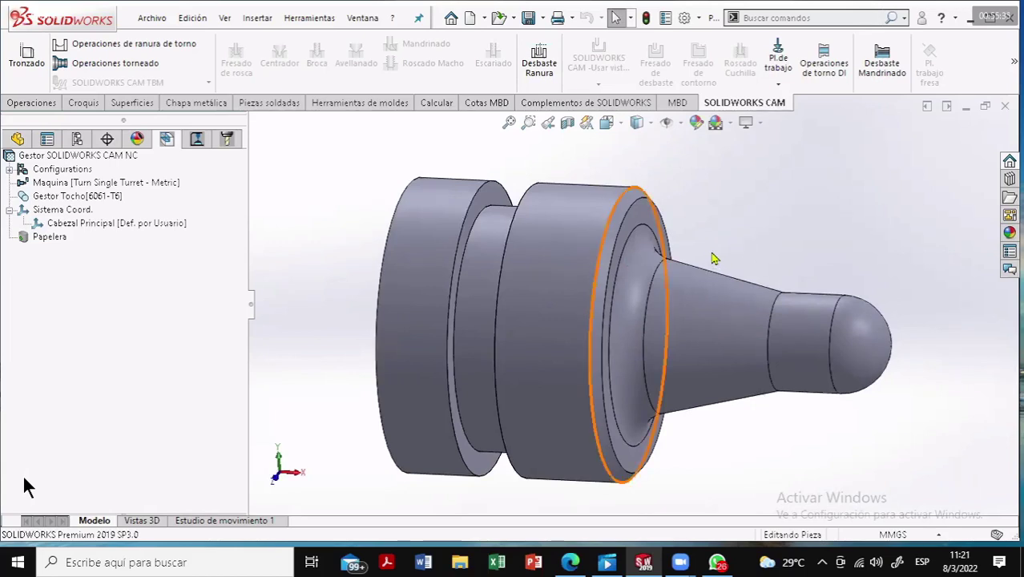
Review the Gestor Tocho bar stock parameters and accept them, keeping 6061-T6 as material
middle_click_drag(731, 258, 723, 267)
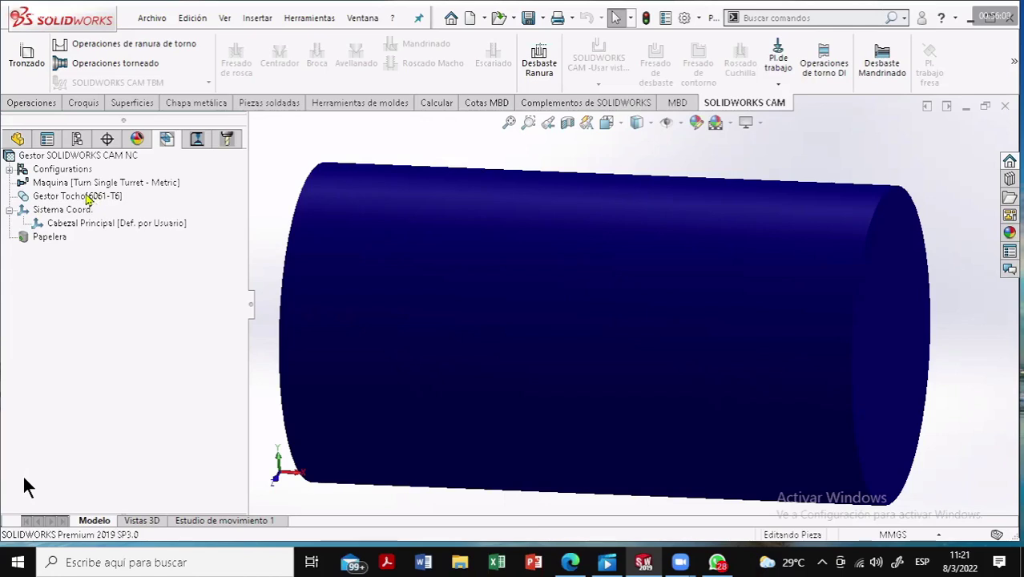
double_click(87, 194)
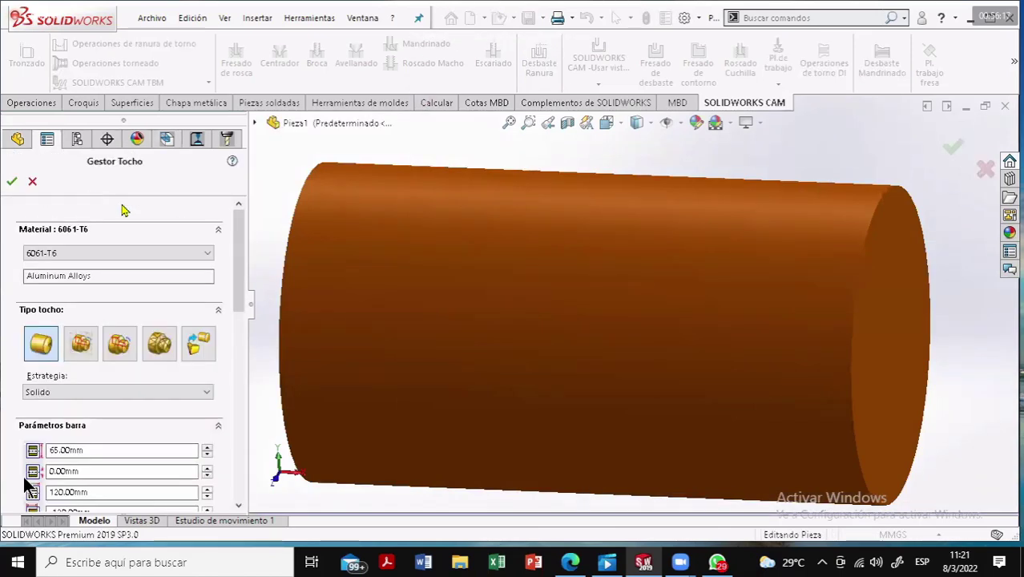
left_click_drag(244, 230, 237, 326)
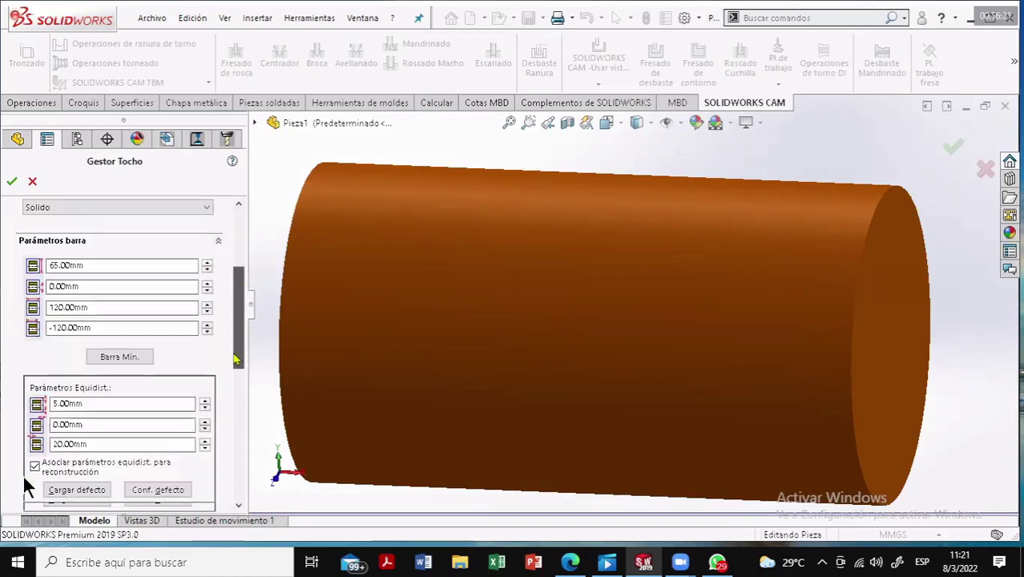
scroll(232, 336, "down", 3)
scroll(200, 241, "up", 10)
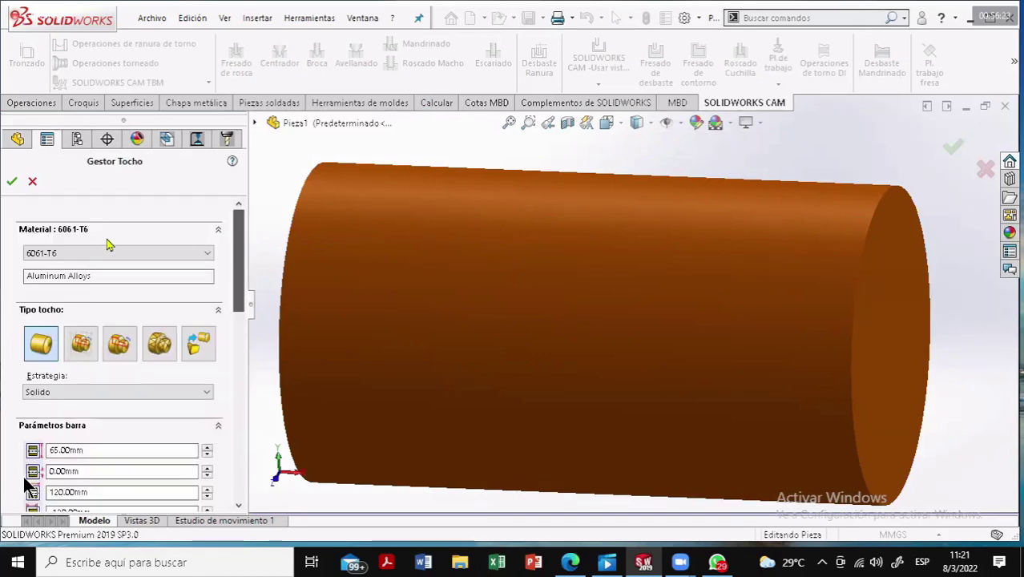
left_click(209, 262)
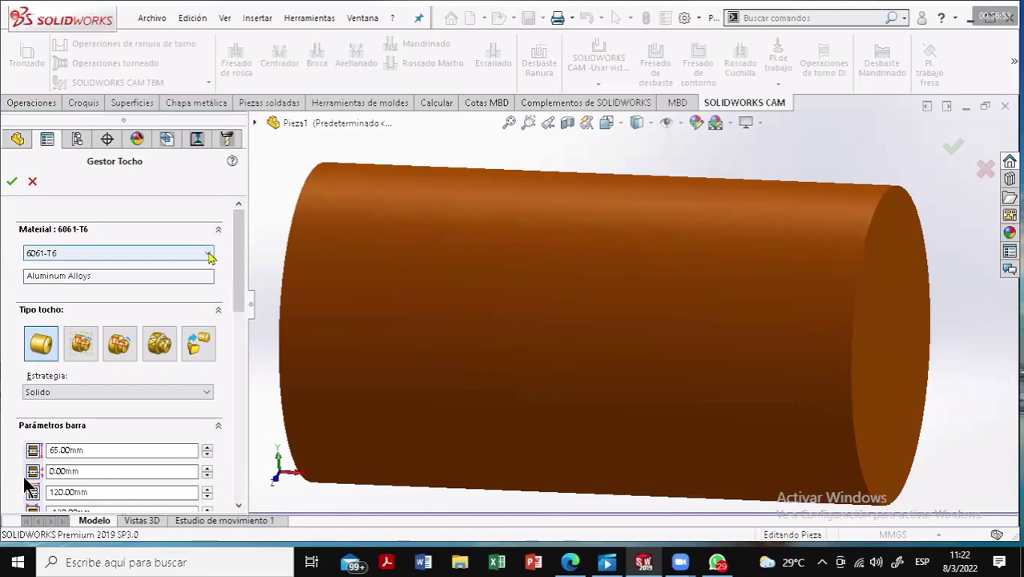
left_click(209, 255)
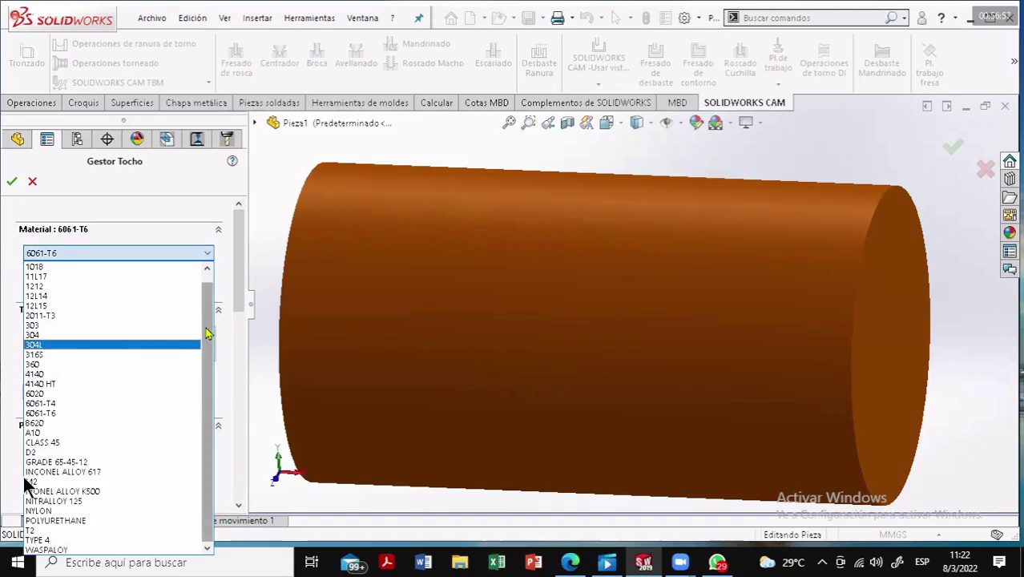
scroll(206, 325, "up", 1)
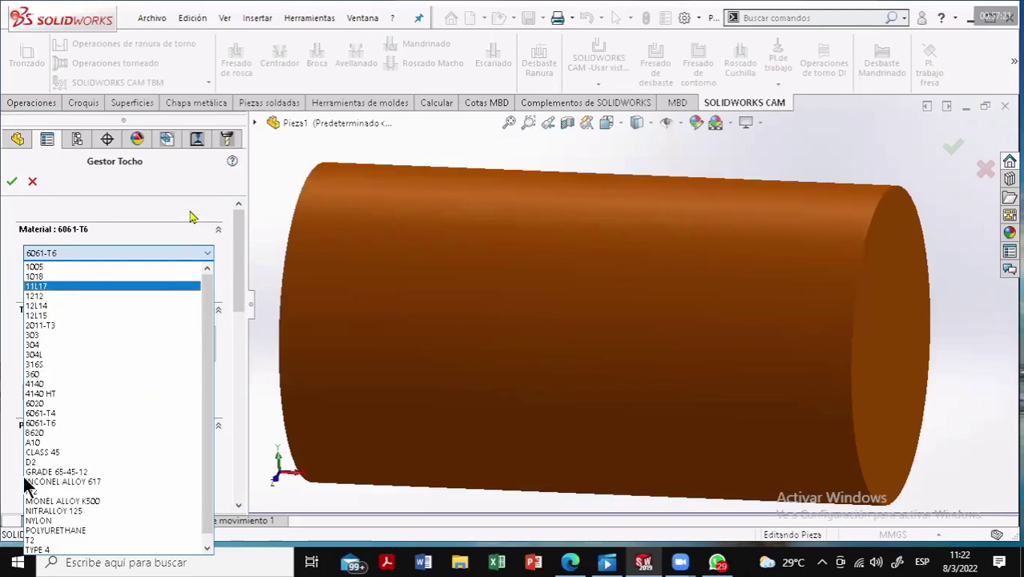
left_click(12, 186)
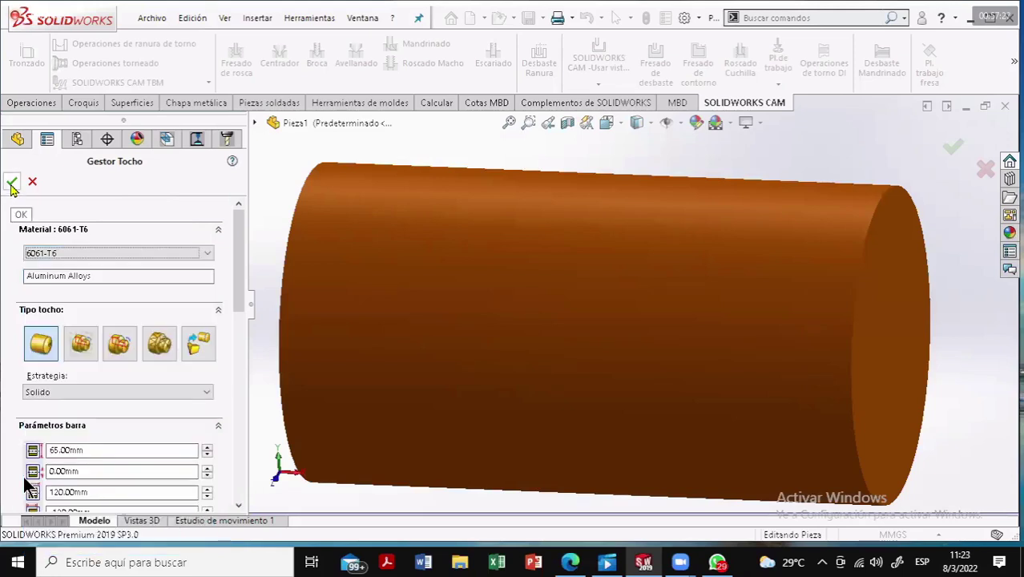
left_click(12, 186)
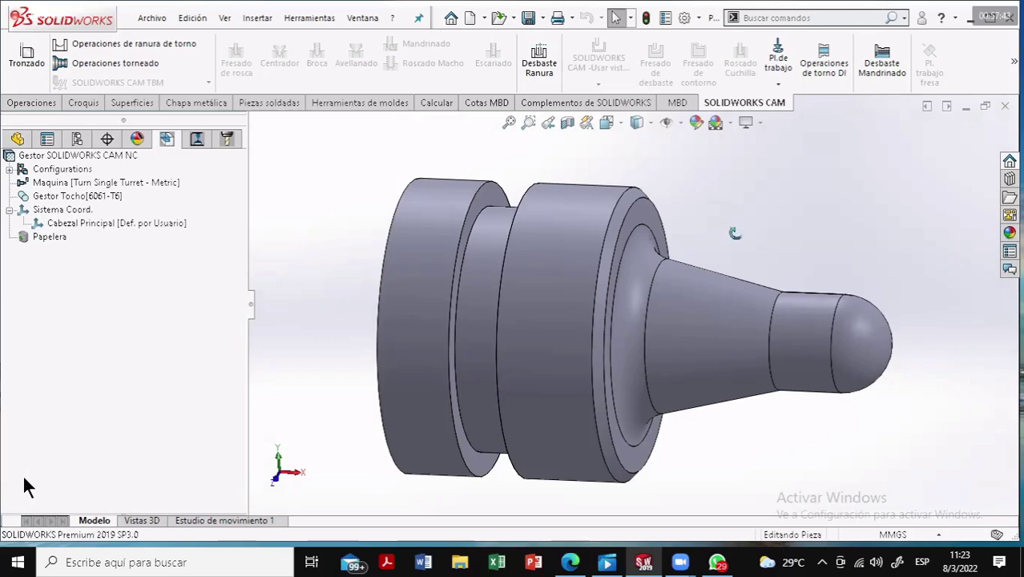
mouse_move(735, 233)
left_mouse_down()
mouse_move(755, 233)
mouse_move(603, 211)
left_mouse_up()
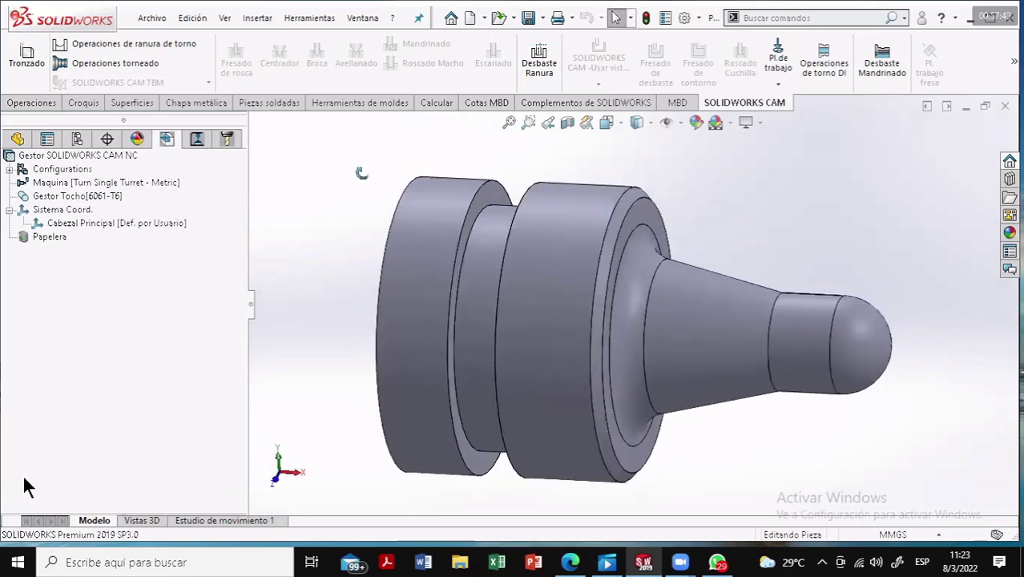
left_click_drag(362, 172, 359, 178)
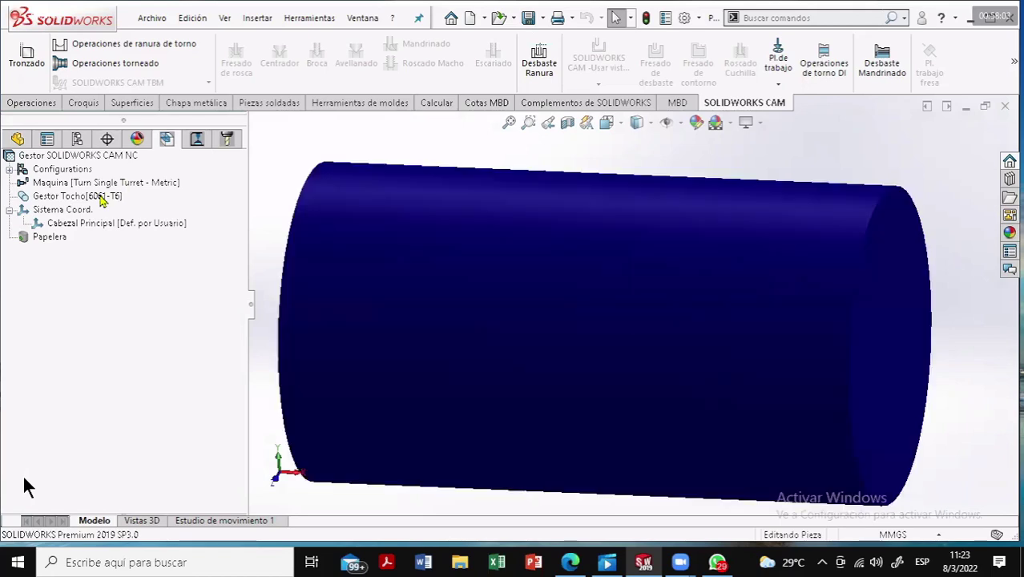
right_click(102, 200)
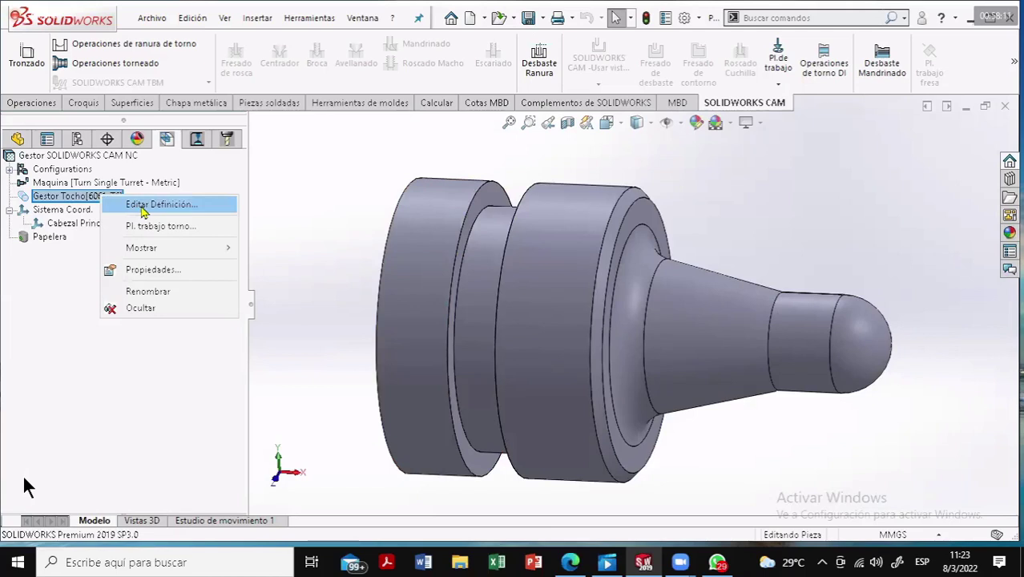
left_click(143, 206)
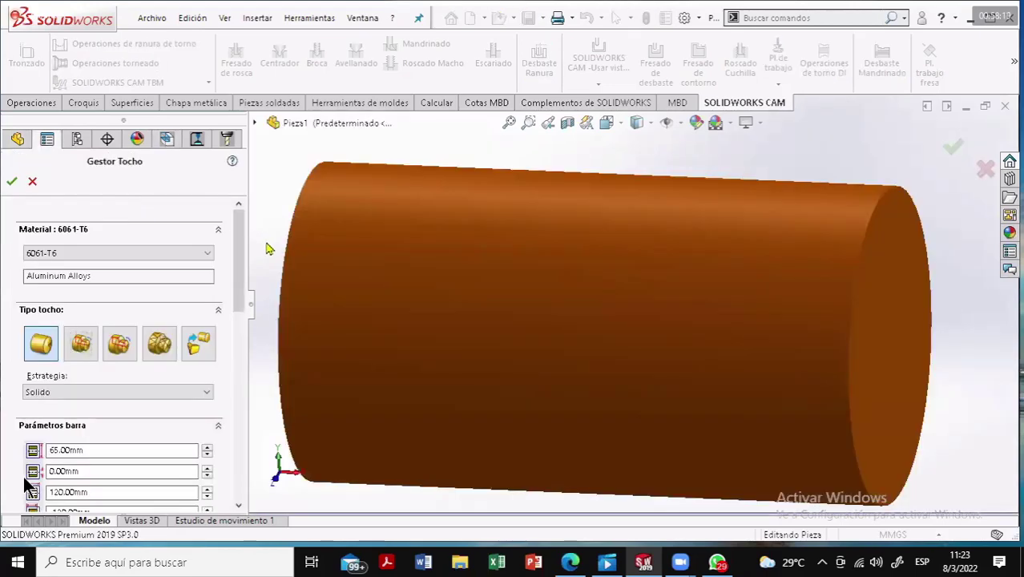
mouse_move(238, 239)
left_mouse_down()
mouse_move(229, 396)
mouse_move(246, 199)
left_mouse_up()
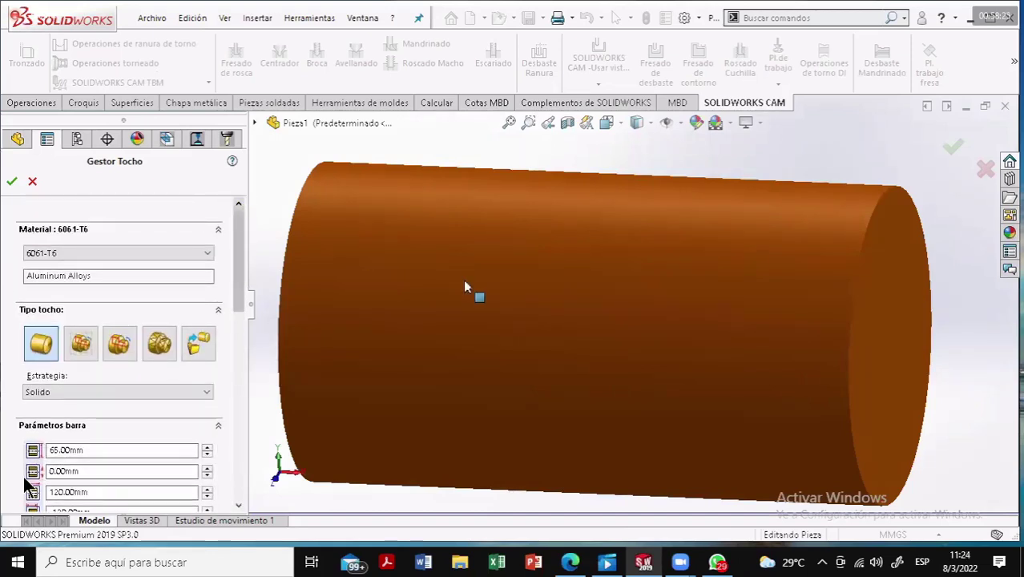
scroll(467, 282, "up", 2)
scroll(625, 329, "down", 2)
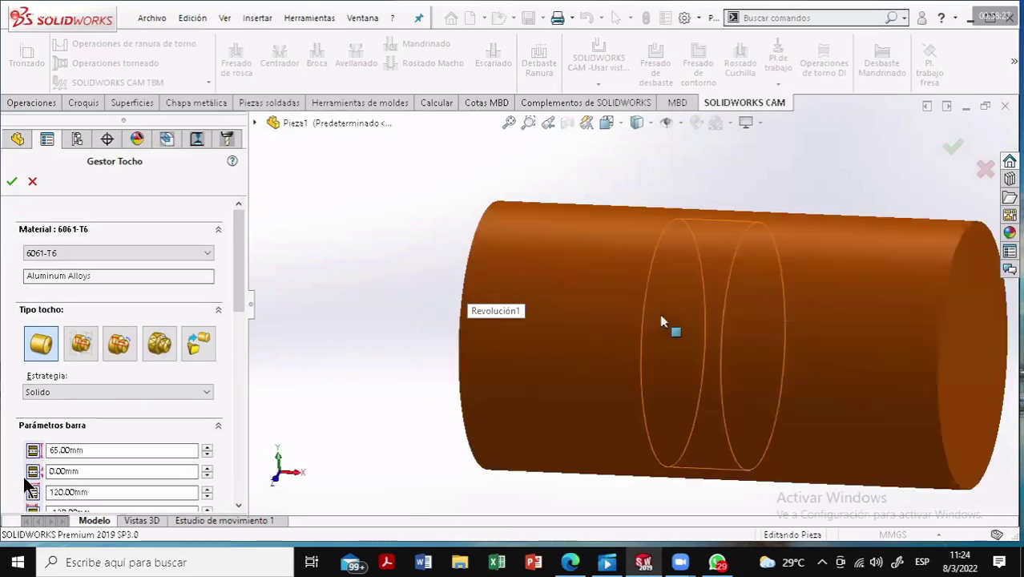
scroll(680, 323, "up", 1)
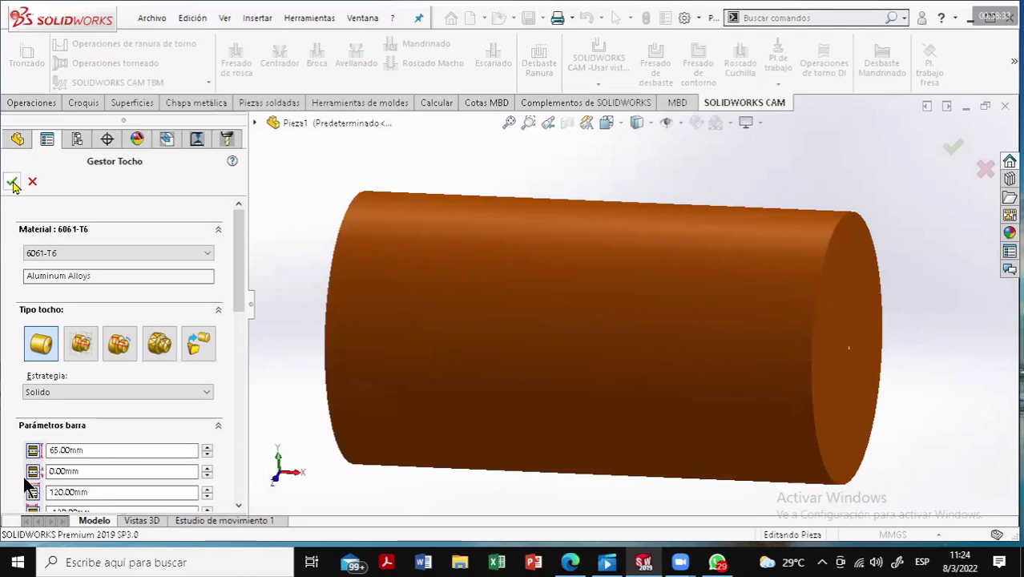
left_click(12, 184)
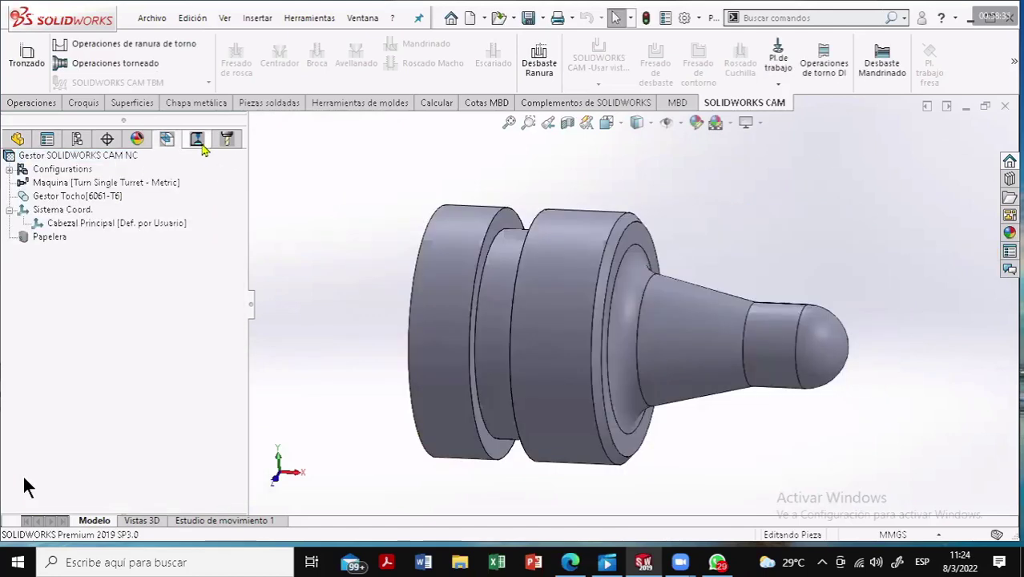
left_click(198, 143)
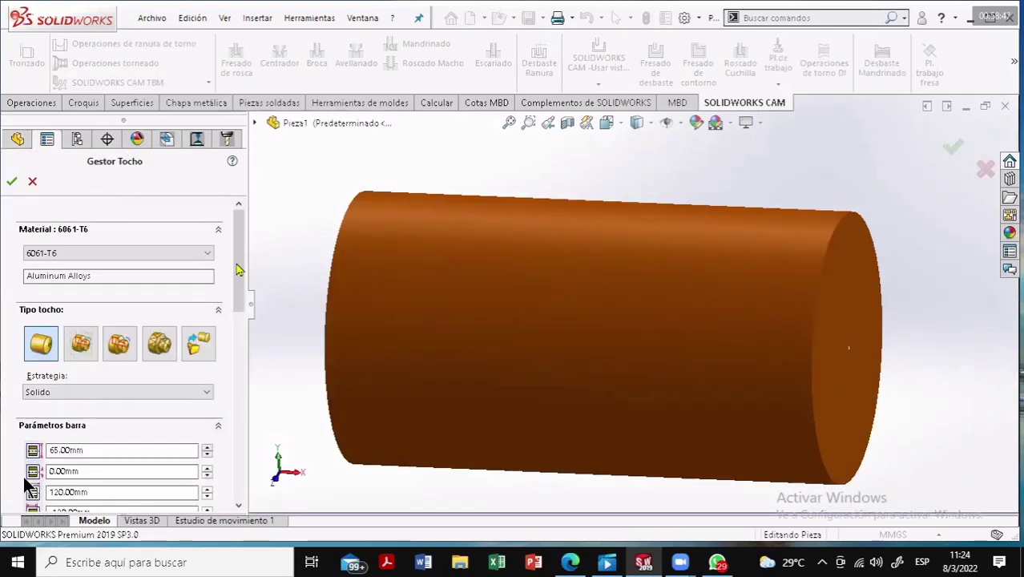
left_click(235, 431)
left_click(235, 434)
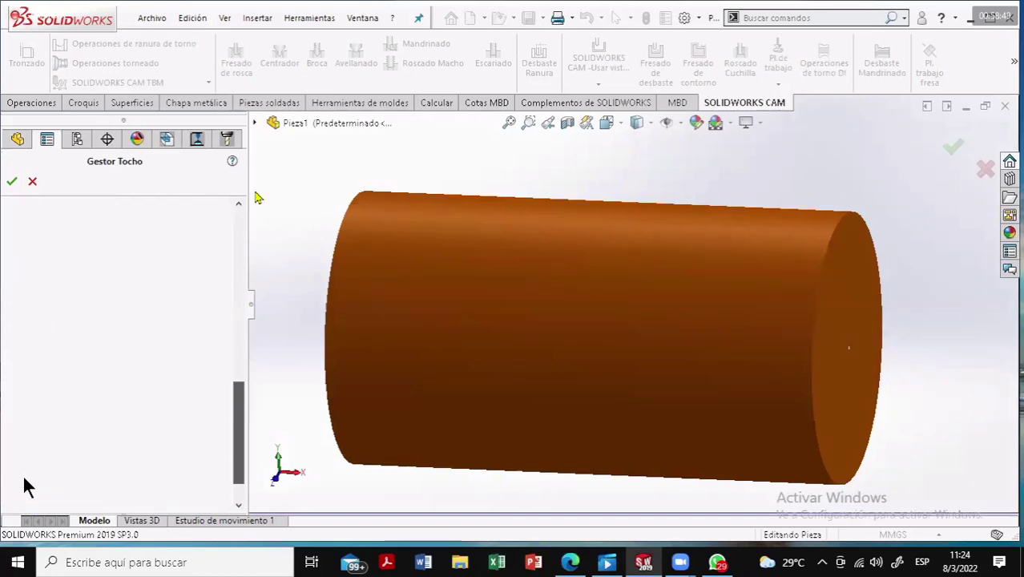
scroll(160, 171, "up", 10)
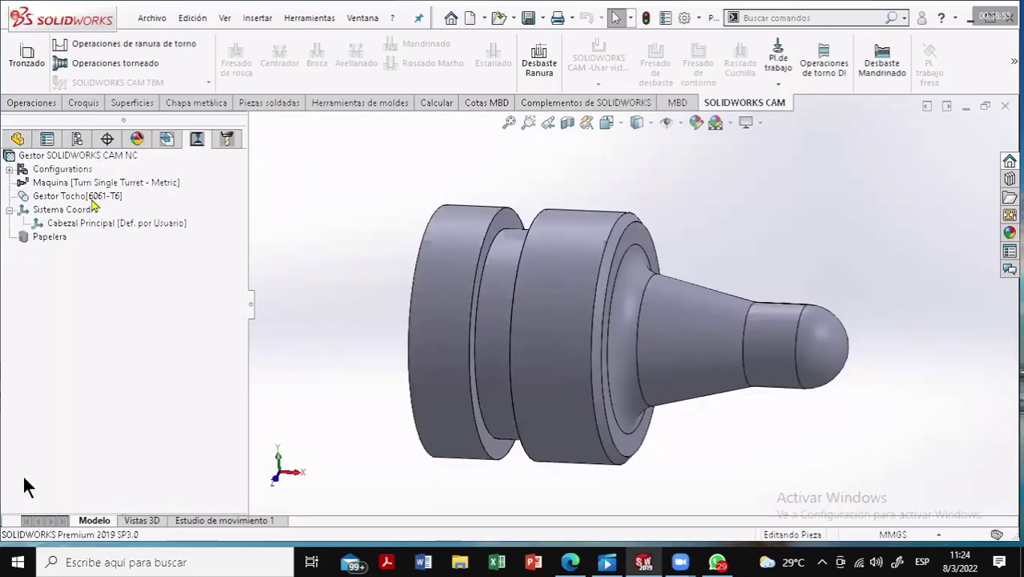
right_click(92, 199)
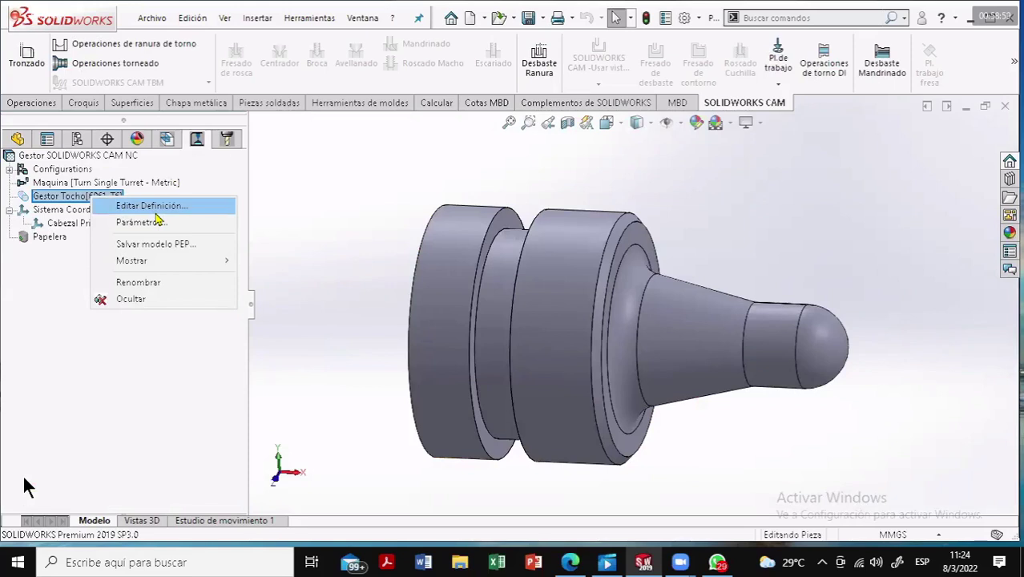
left_click(155, 206)
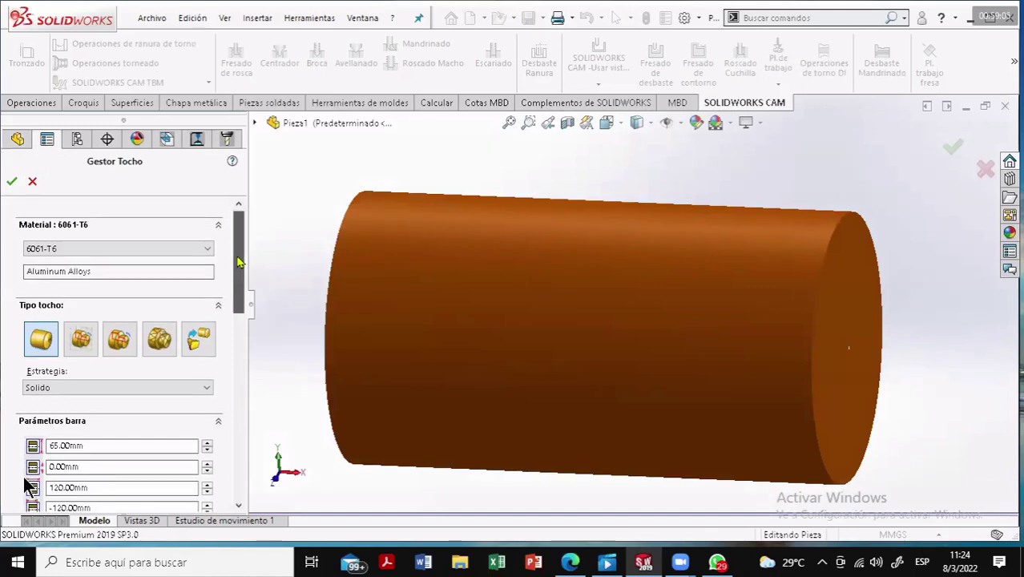
mouse_move(237, 254)
left_mouse_down()
mouse_move(229, 350)
mouse_move(227, 206)
left_mouse_up()
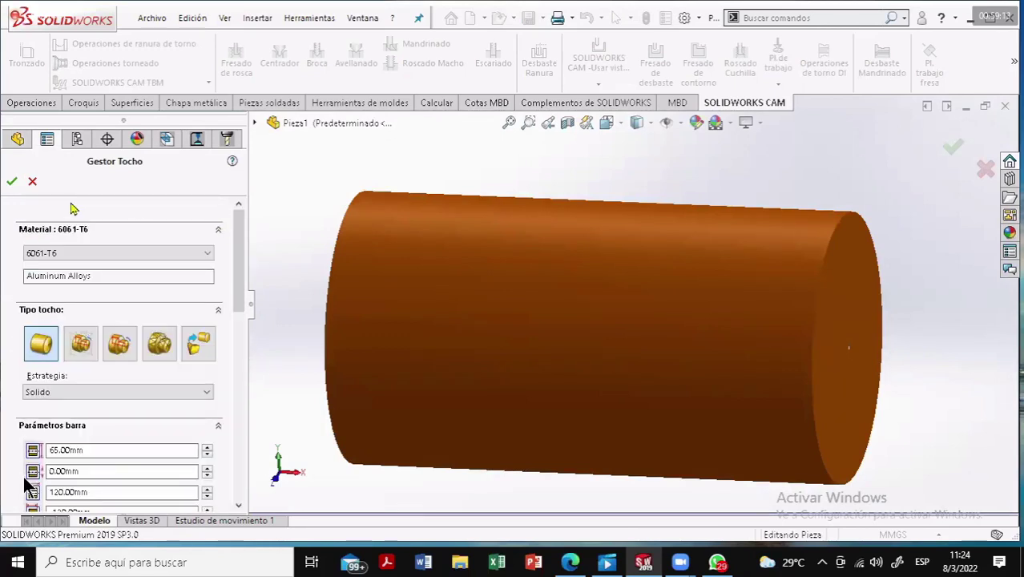
left_click(10, 185)
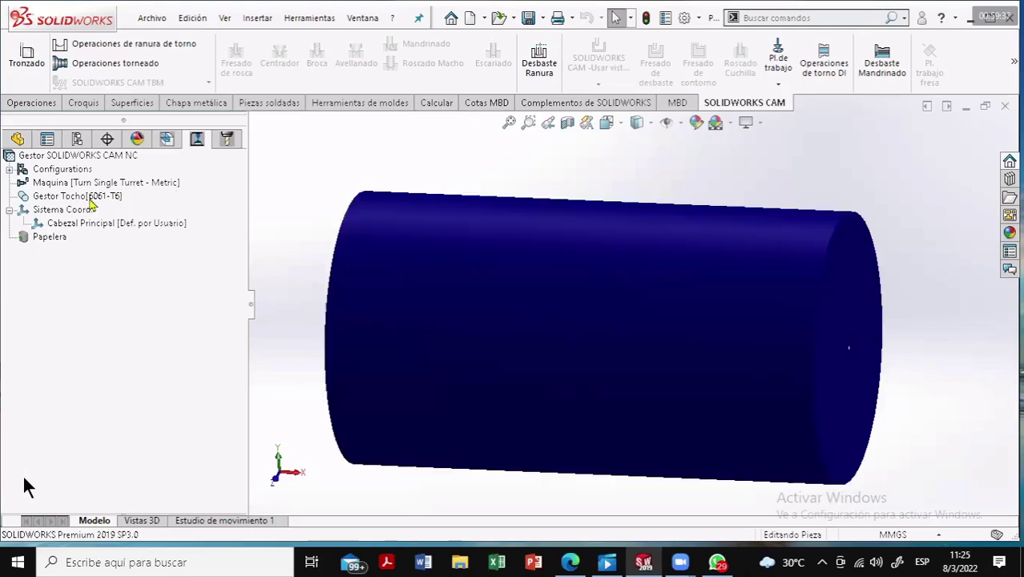
Reopen the bar stock definition and accept it unchanged with the CAM tree displayed
mouse_move(77, 197)
left_click(89, 198)
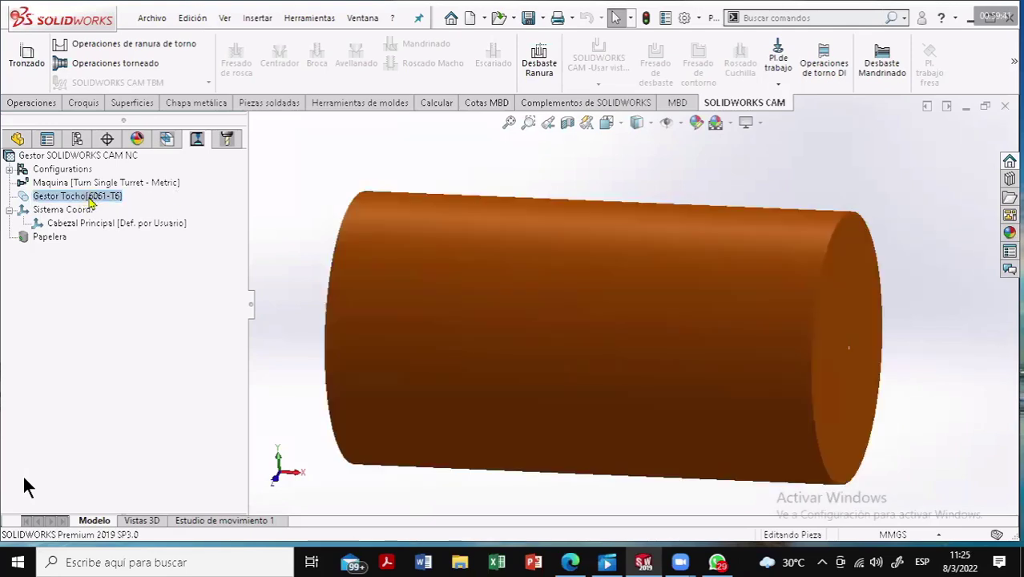
double_click(89, 199)
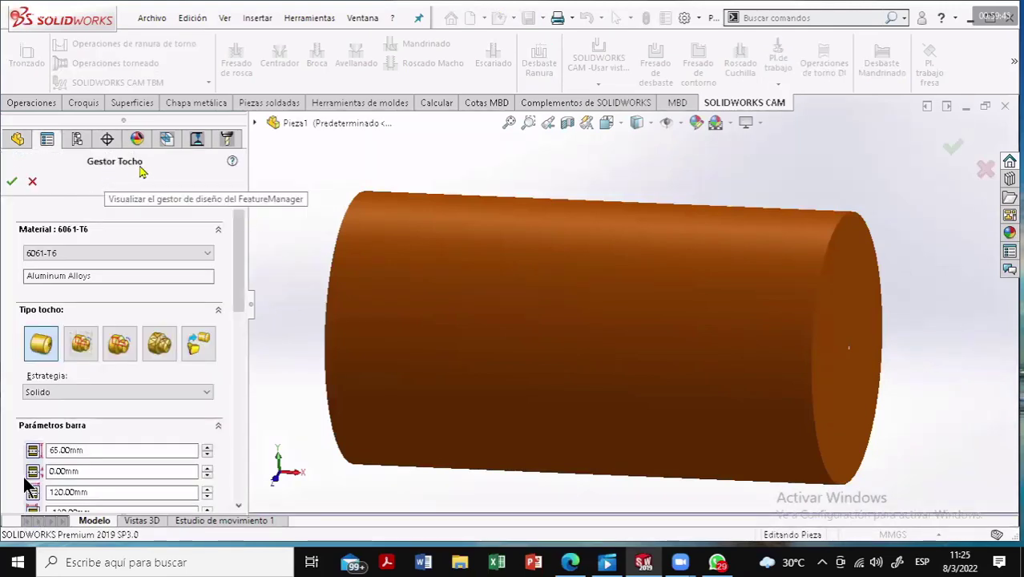
left_click(183, 151)
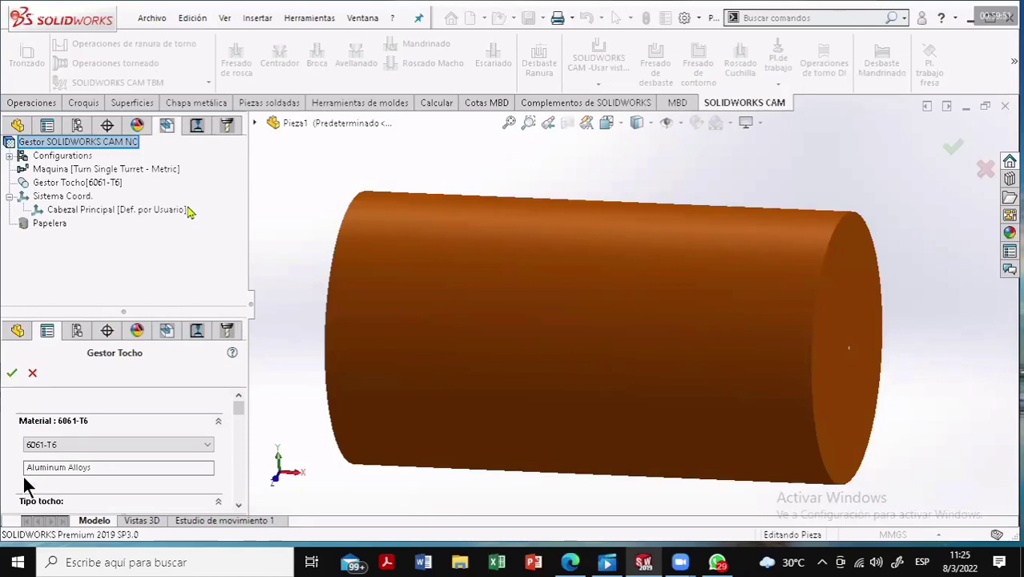
left_click(270, 206)
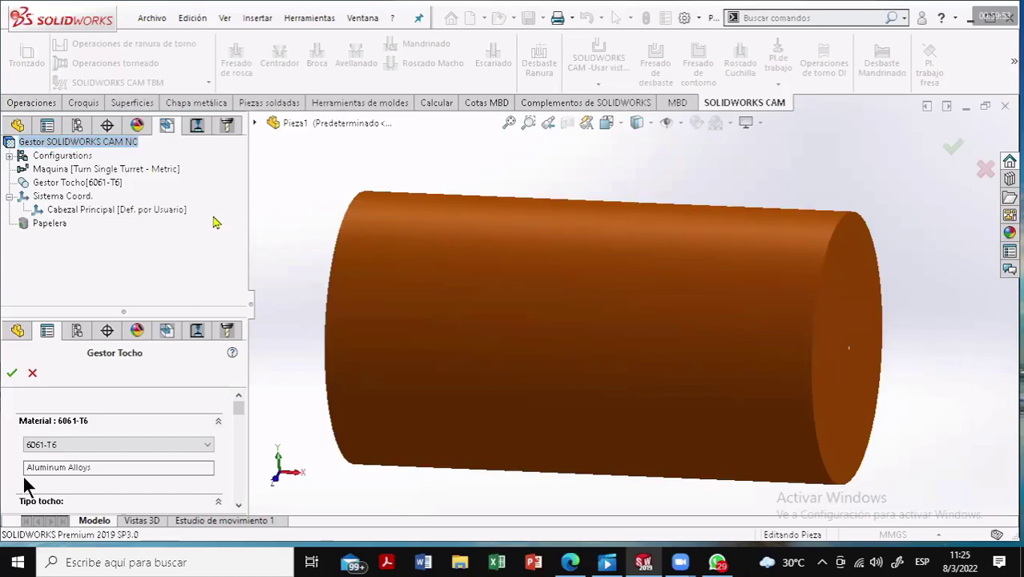
left_click(12, 373)
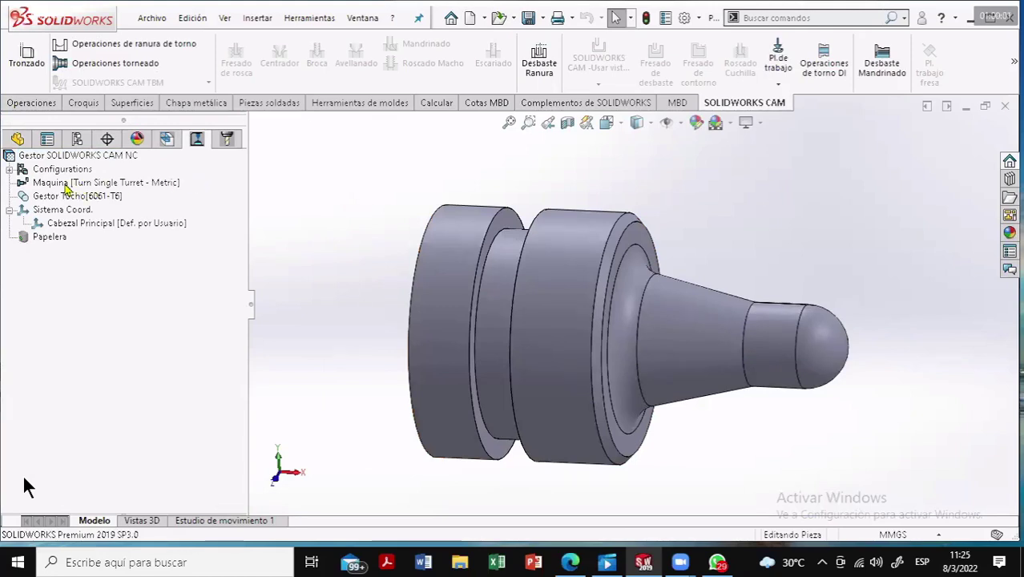
Set T2AXIS-TUTORIAL as the active postprocessor in the lathe machine settings
left_click(66, 184)
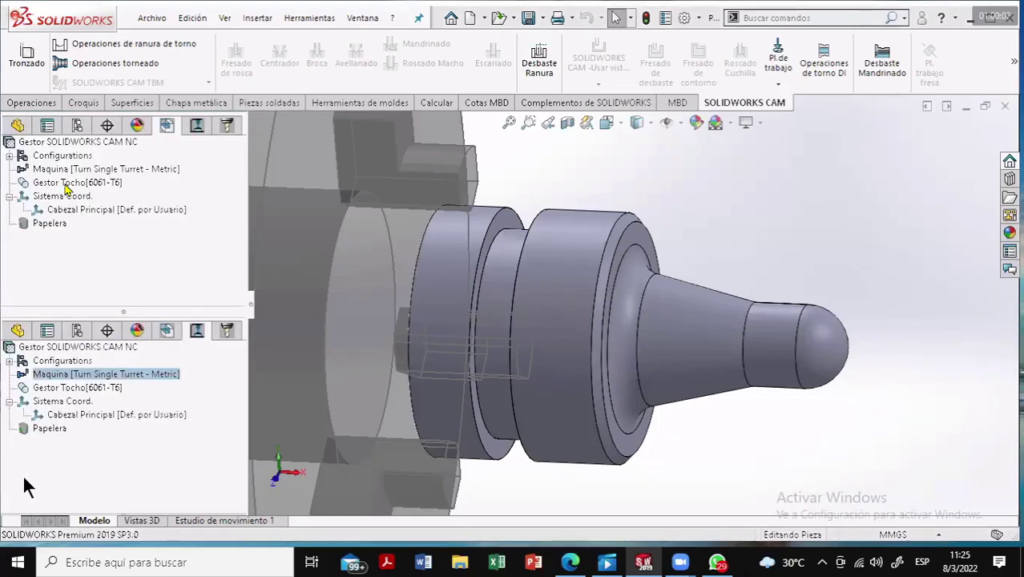
double_click(67, 186)
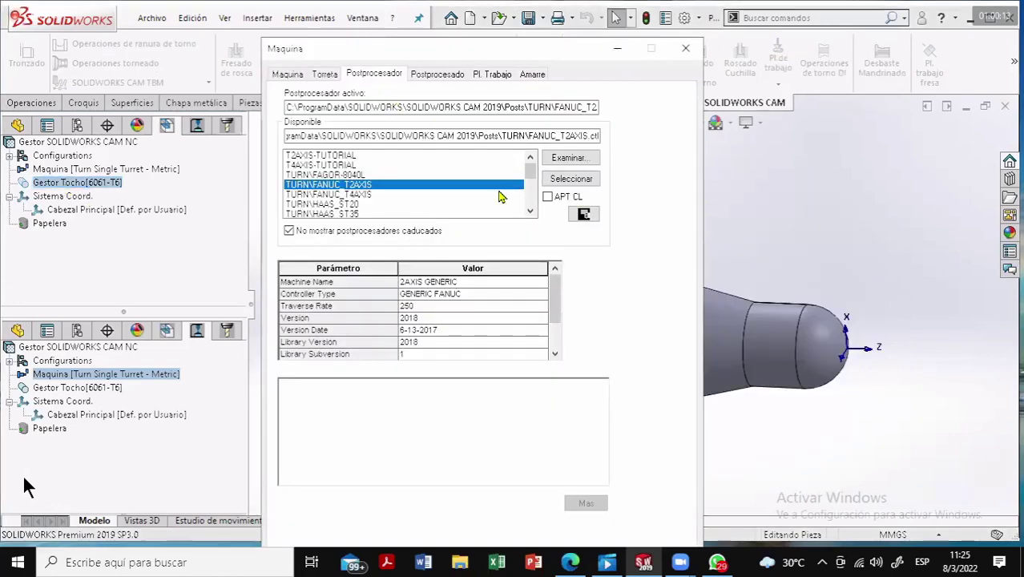
left_click(583, 184)
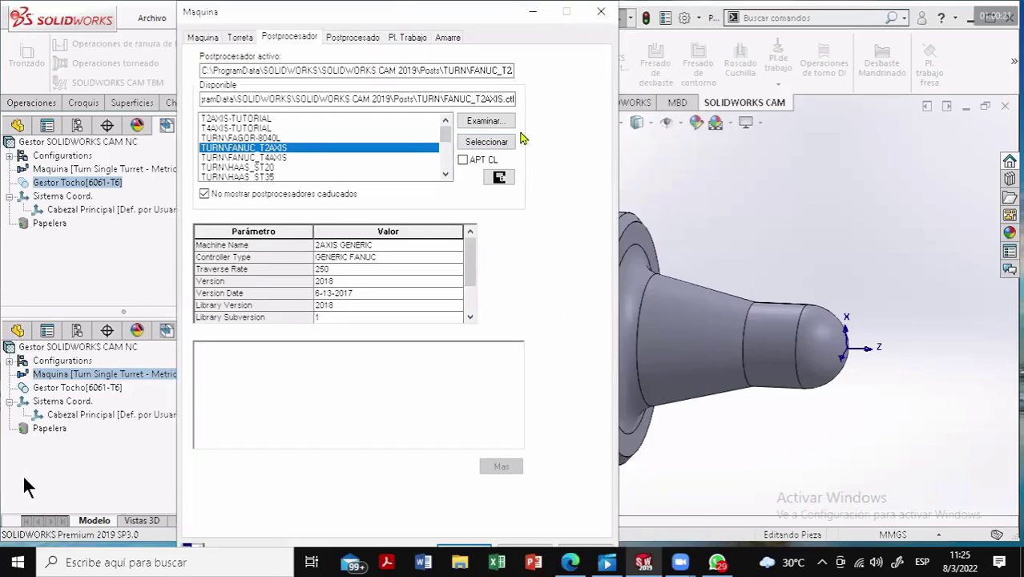
left_click(493, 145)
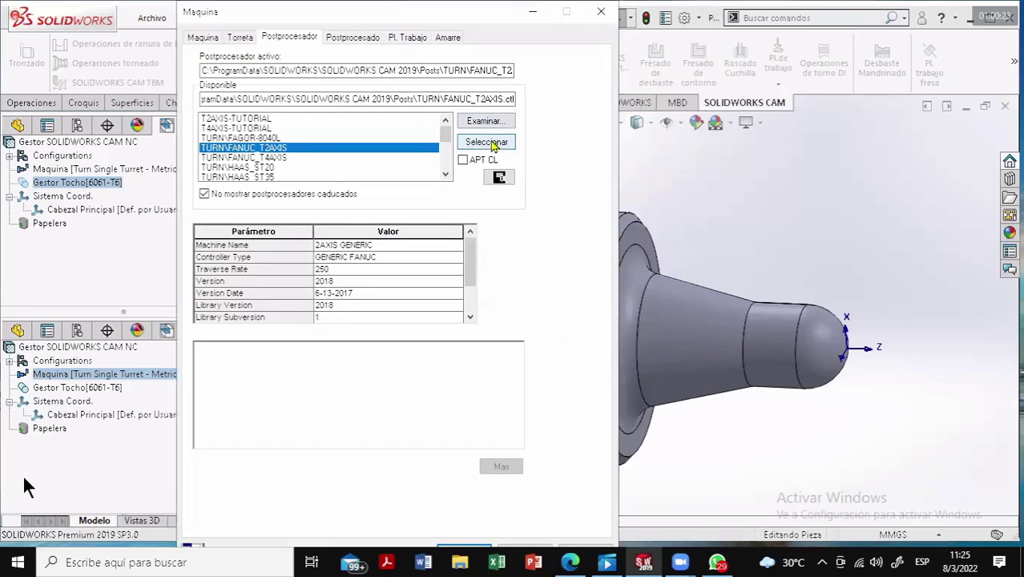
left_click(323, 121)
left_click(492, 150)
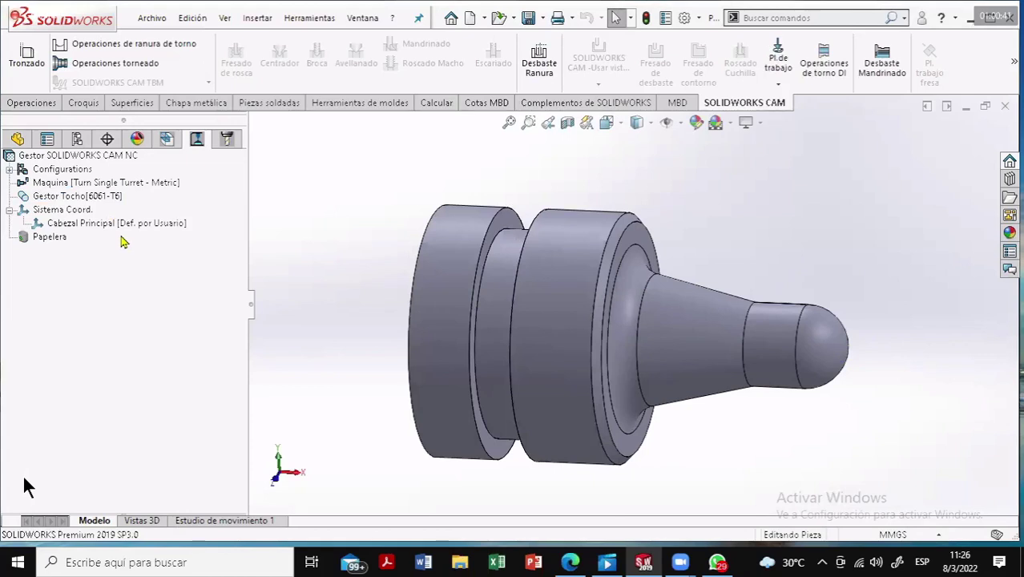
left_click(87, 202)
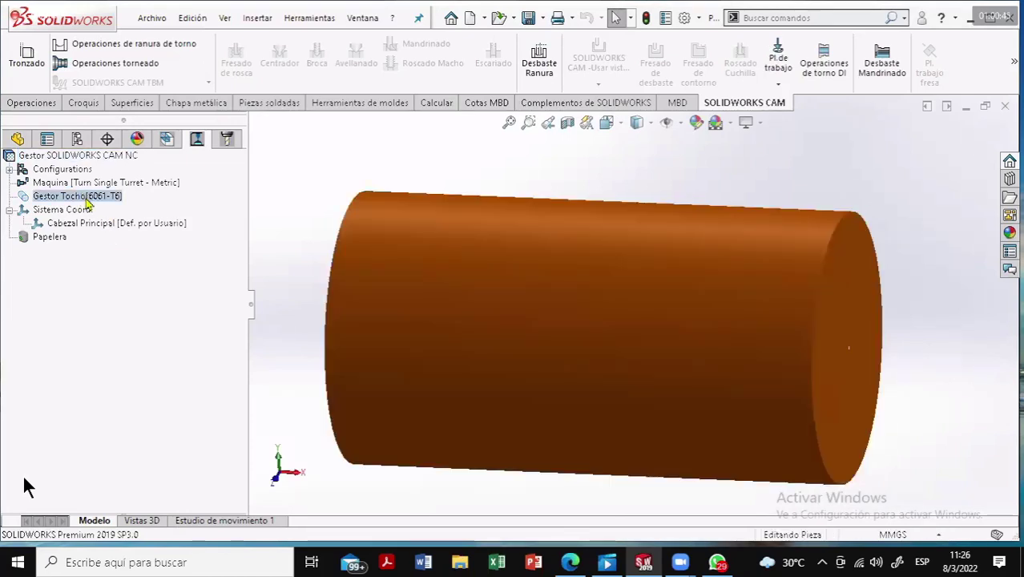
double_click(87, 203)
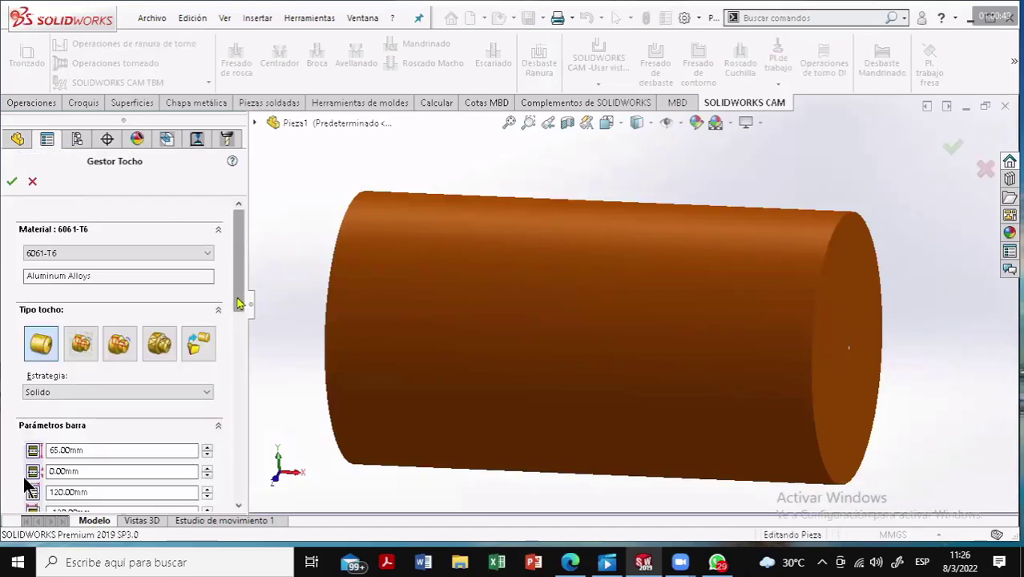
mouse_move(240, 243)
left_mouse_down()
mouse_move(241, 318)
mouse_move(245, 226)
left_mouse_up()
left_click(11, 181)
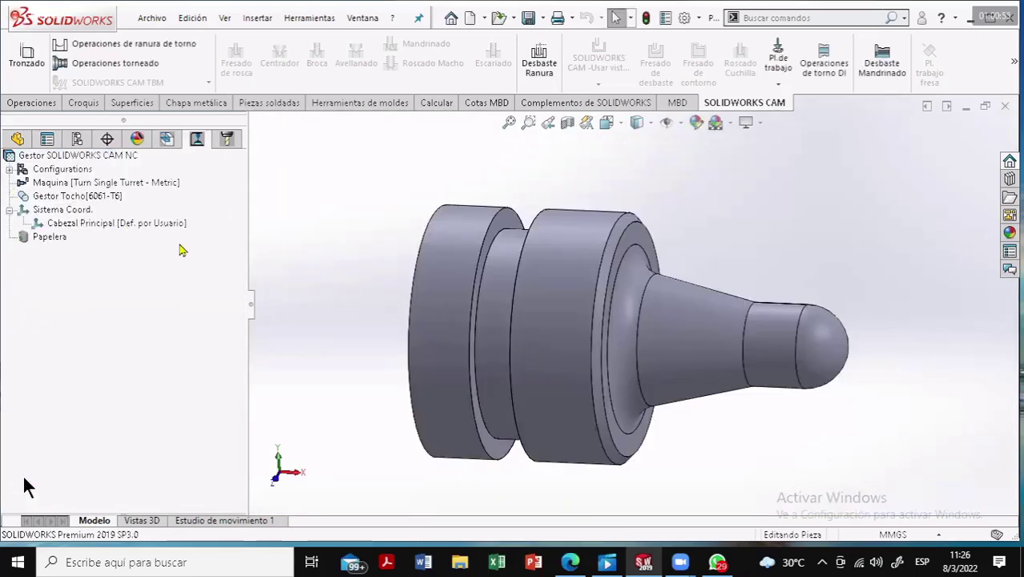
mouse_move(77, 196)
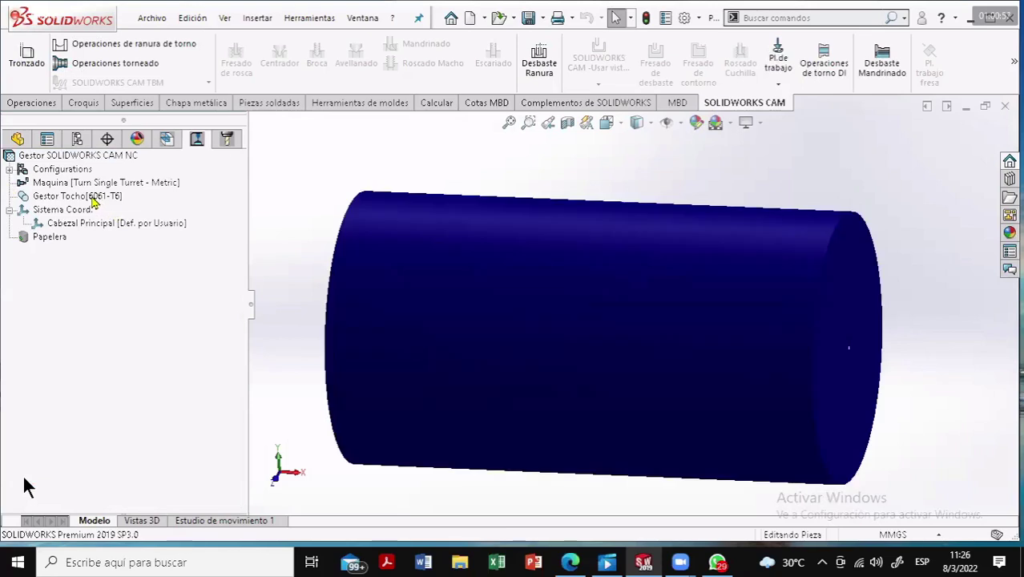
right_click(92, 202)
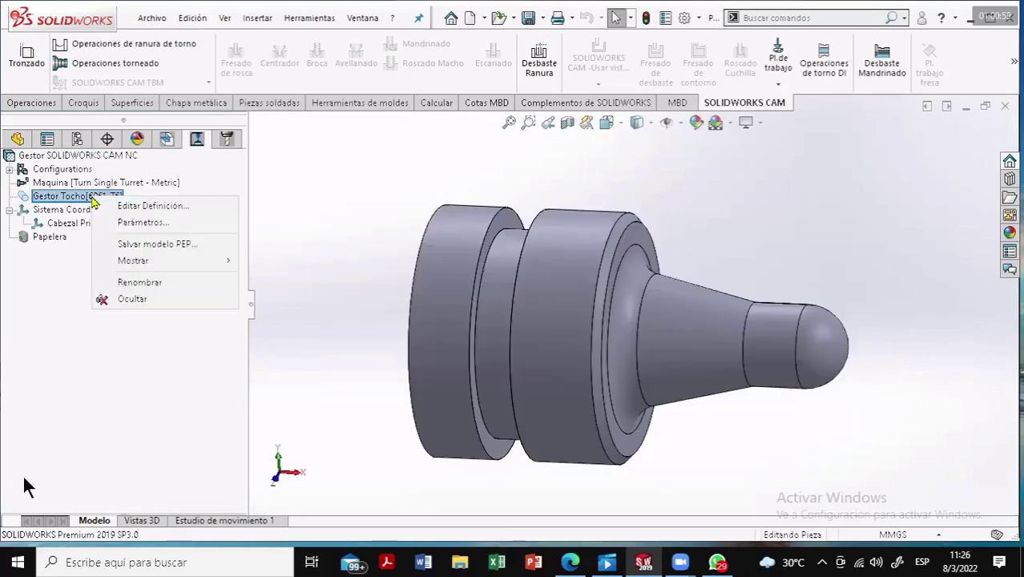
left_click(153, 206)
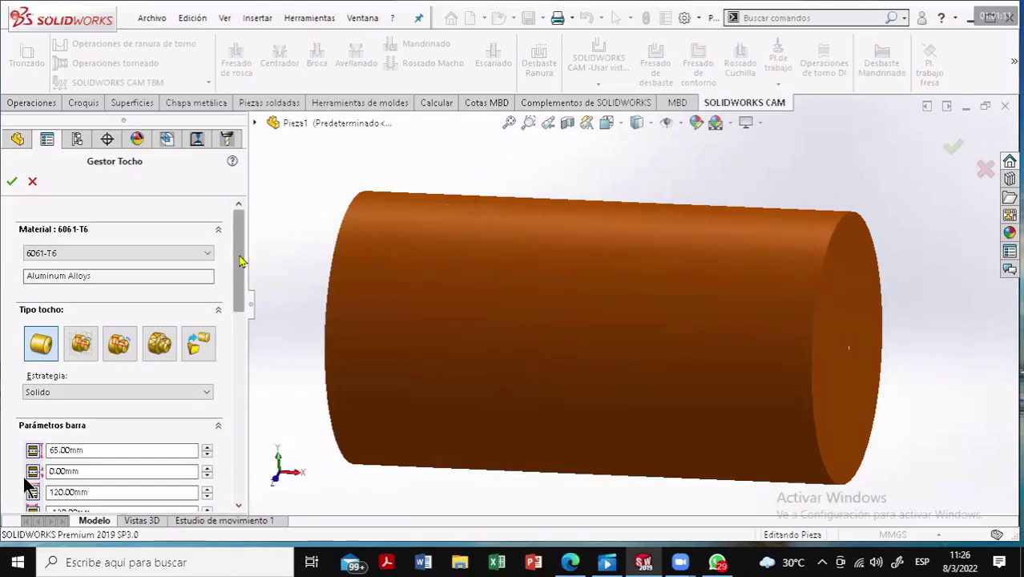
left_click_drag(242, 261, 236, 349)
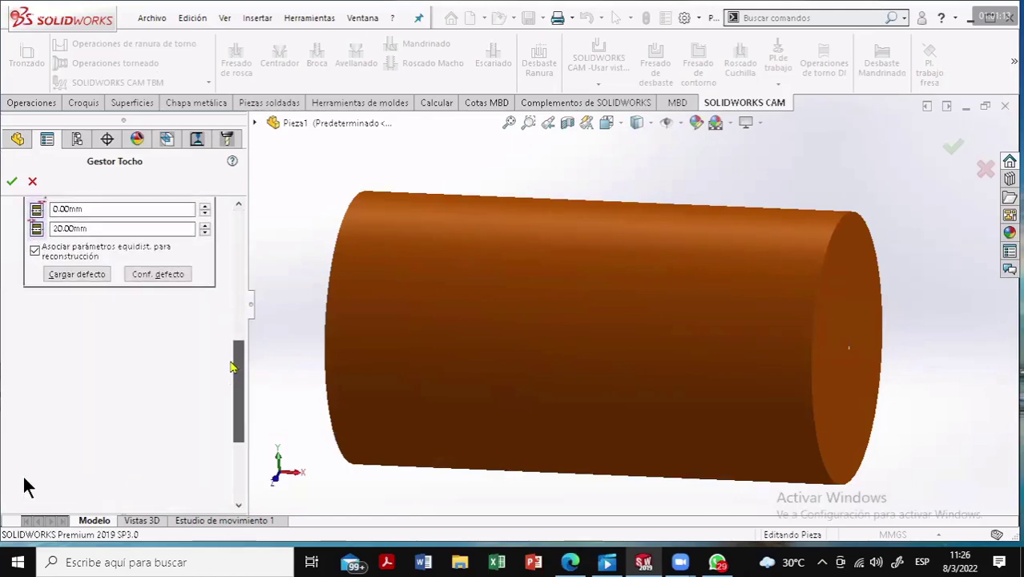
left_click_drag(236, 349, 240, 240)
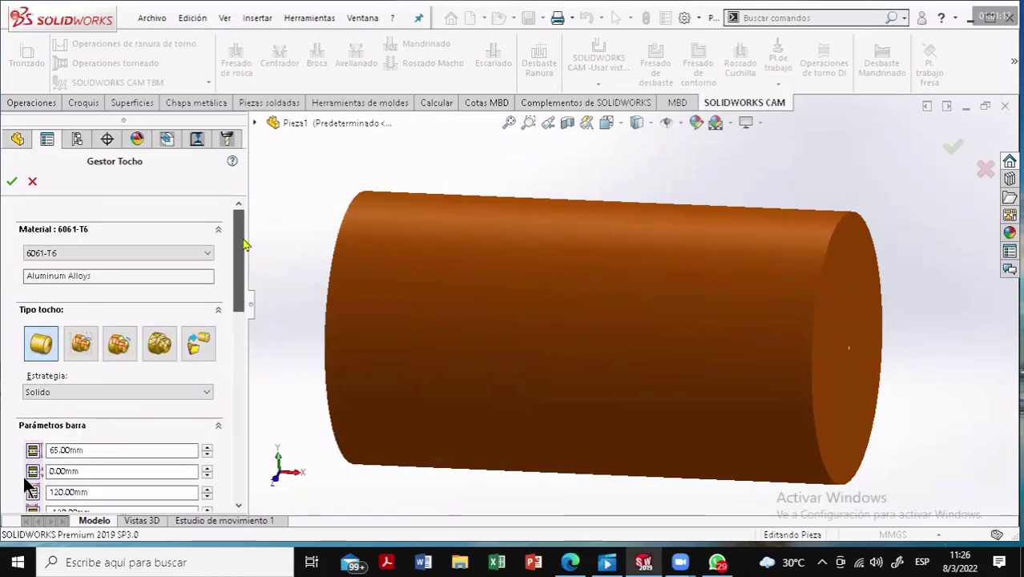
left_click(12, 182)
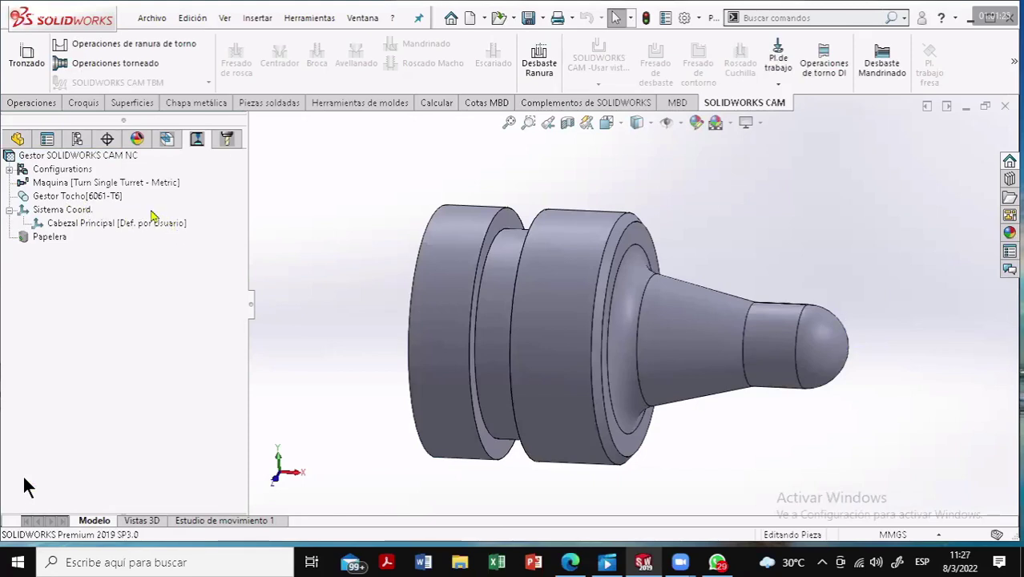
Create the first lathe work plane, Pl. Trabajo Torno1, from the bar stock
left_click(171, 145)
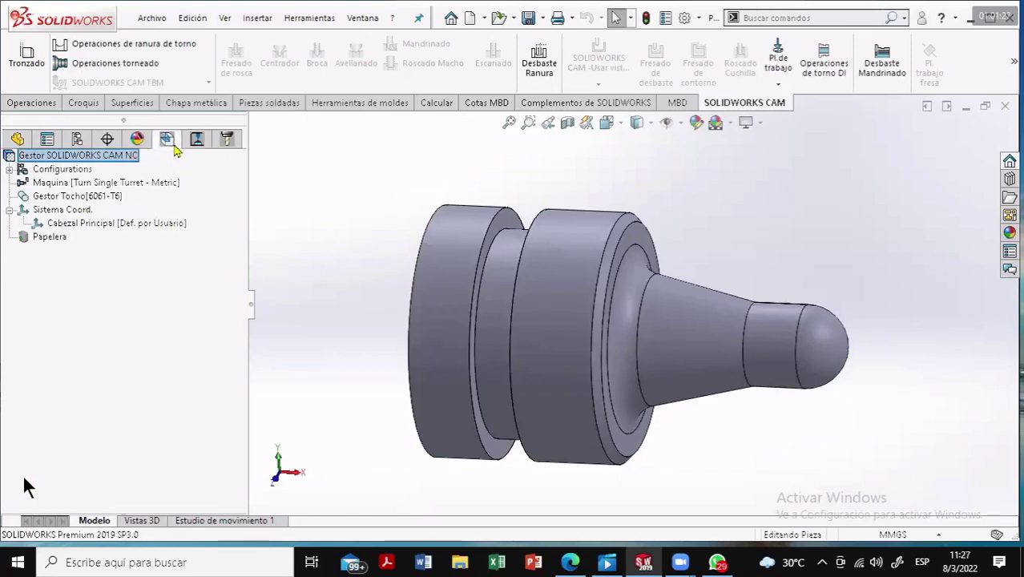
right_click(80, 202)
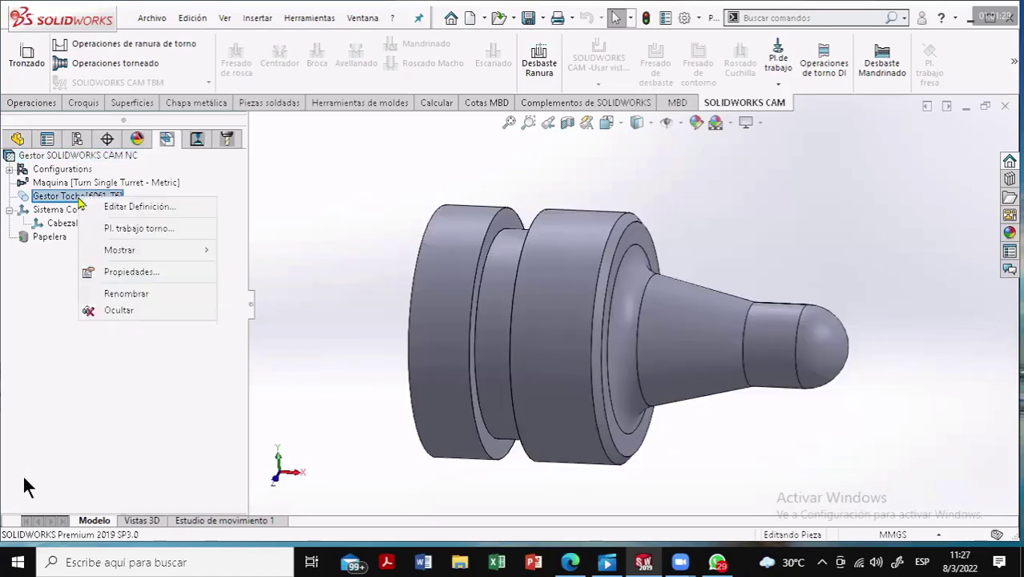
left_click(146, 228)
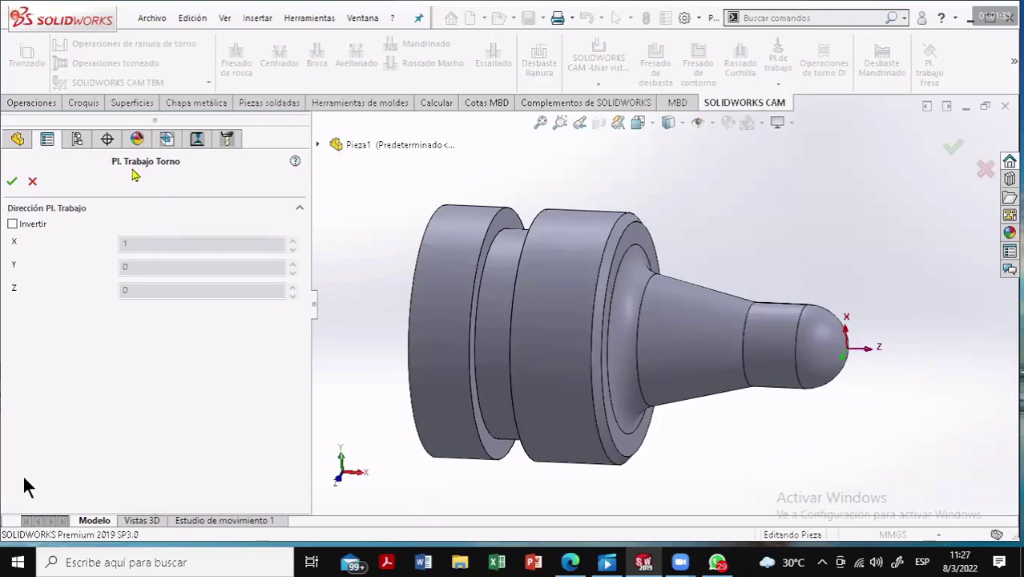
left_click(11, 184)
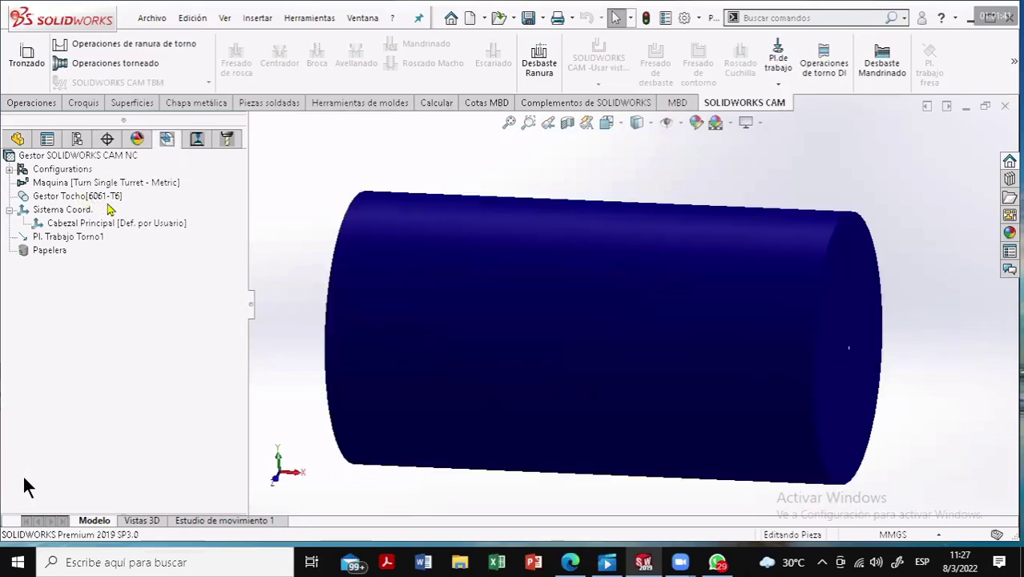
right_click(78, 200)
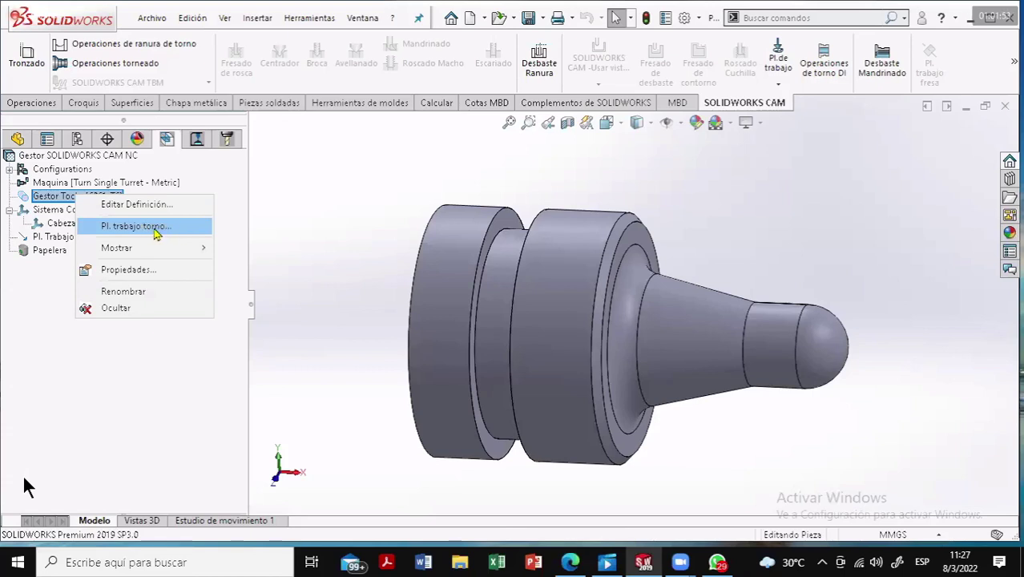
Create Pl. Trabajo Torno2, testing the reversed direction but keeping the original orientation
left_click(157, 229)
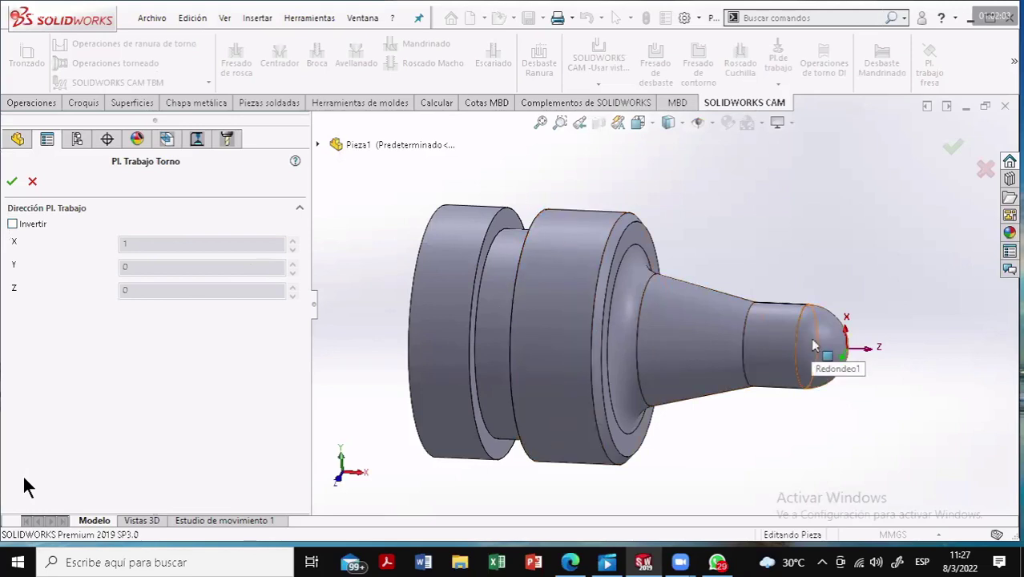
scroll(816, 342, "down", 1)
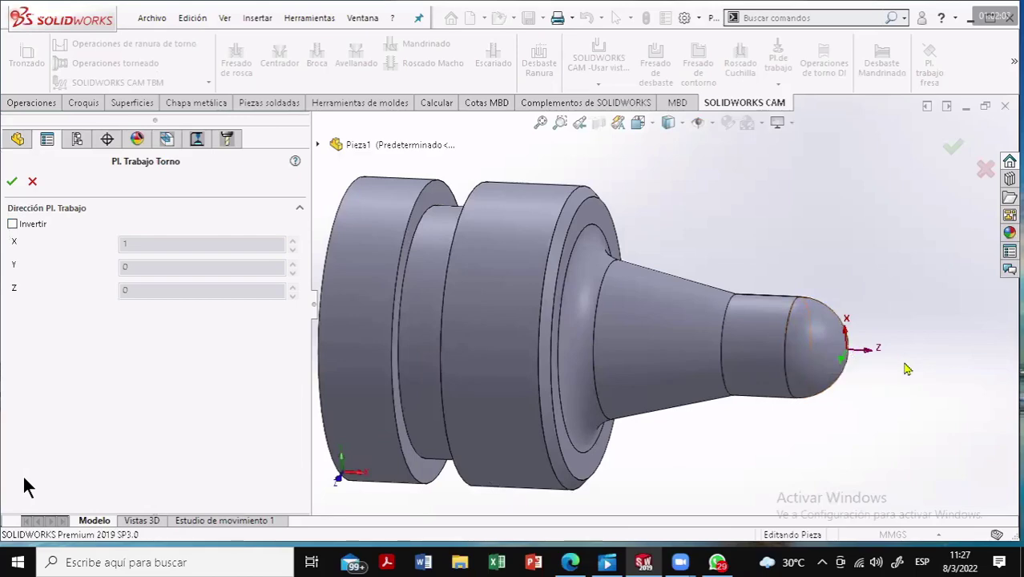
mouse_move(887, 360)
middle_mouse_down()
mouse_move(874, 367)
mouse_move(910, 366)
middle_mouse_up()
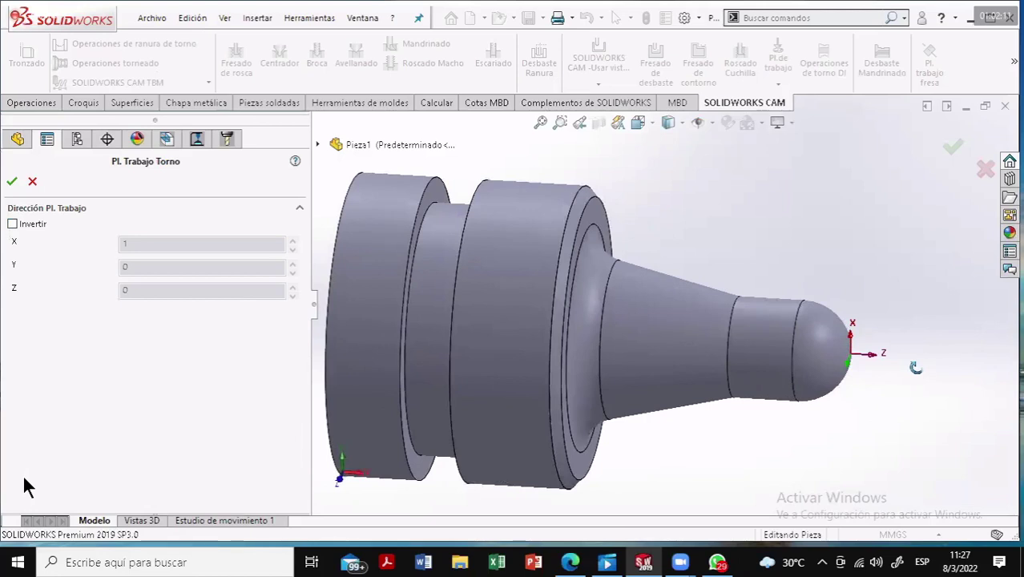
middle_click_drag(911, 366, 864, 361)
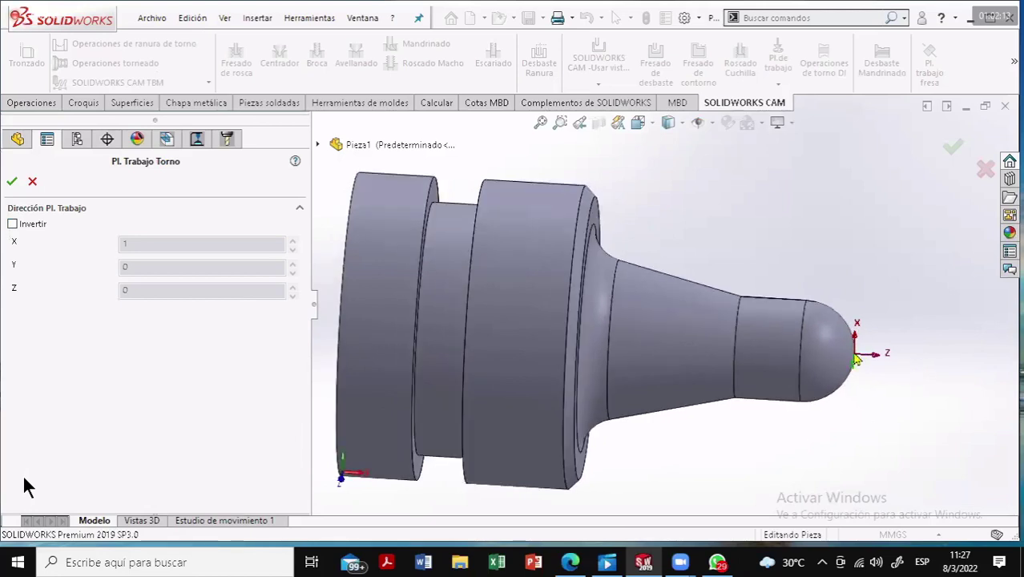
key("z")
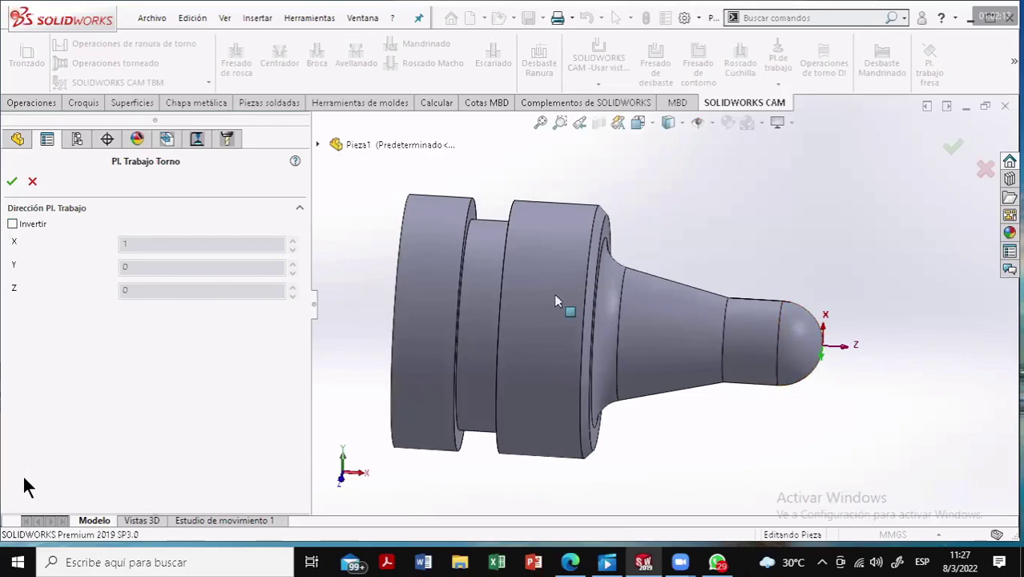
left_click(12, 225)
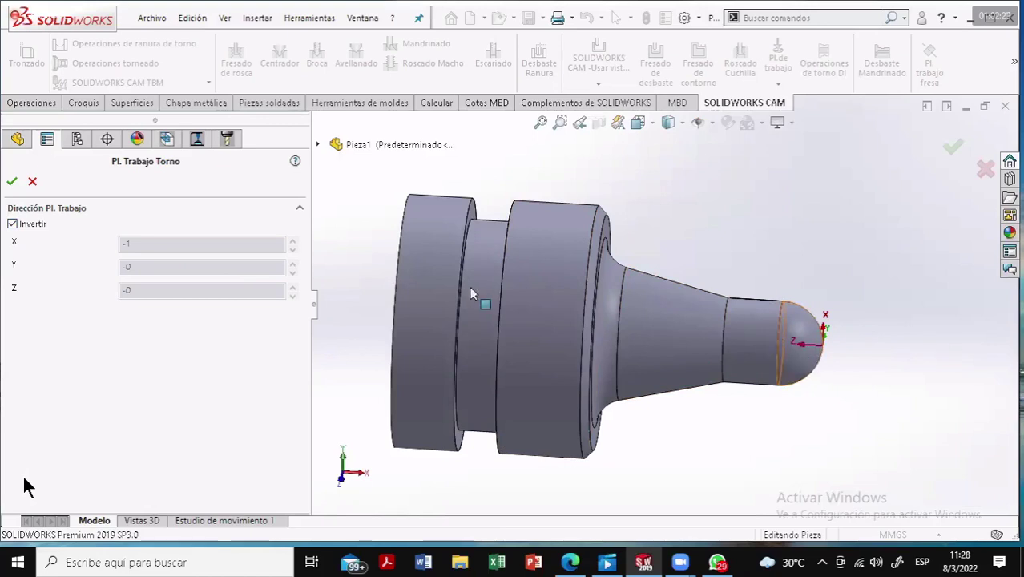
left_click(12, 225)
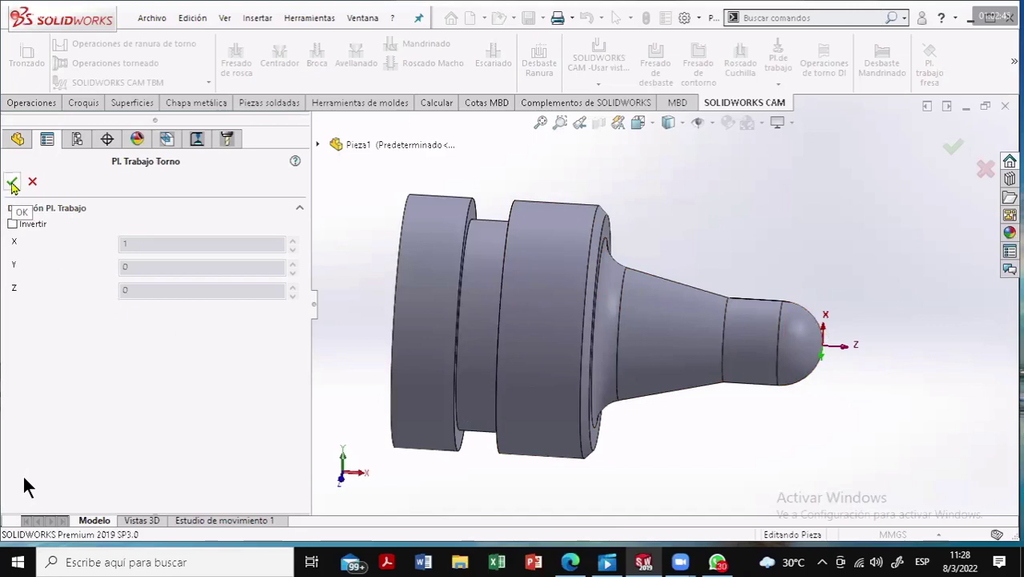
left_click(12, 183)
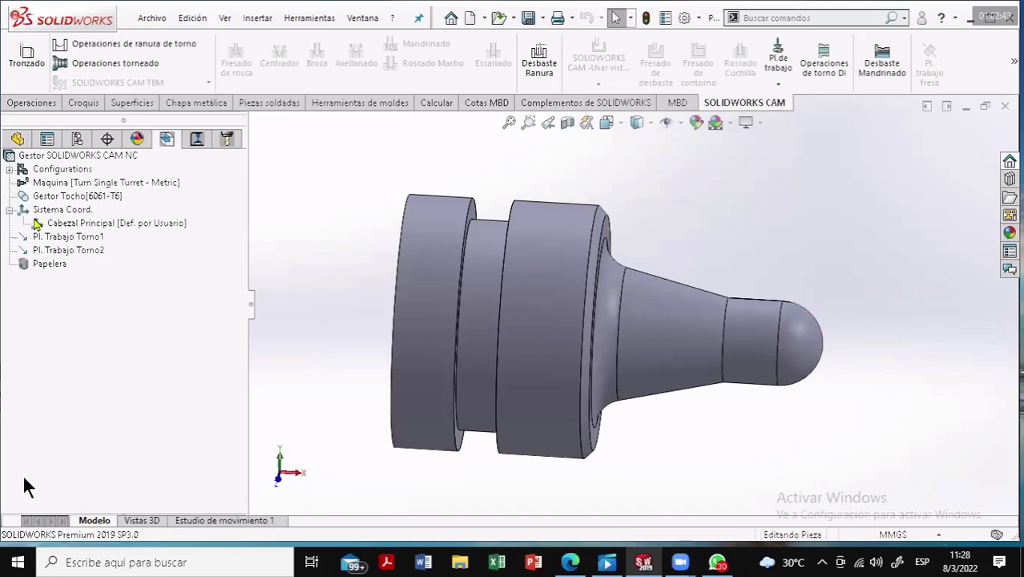
Inspect both lathe work planes and bring up Pl. Trabajo Torno1's options
right_click(82, 240)
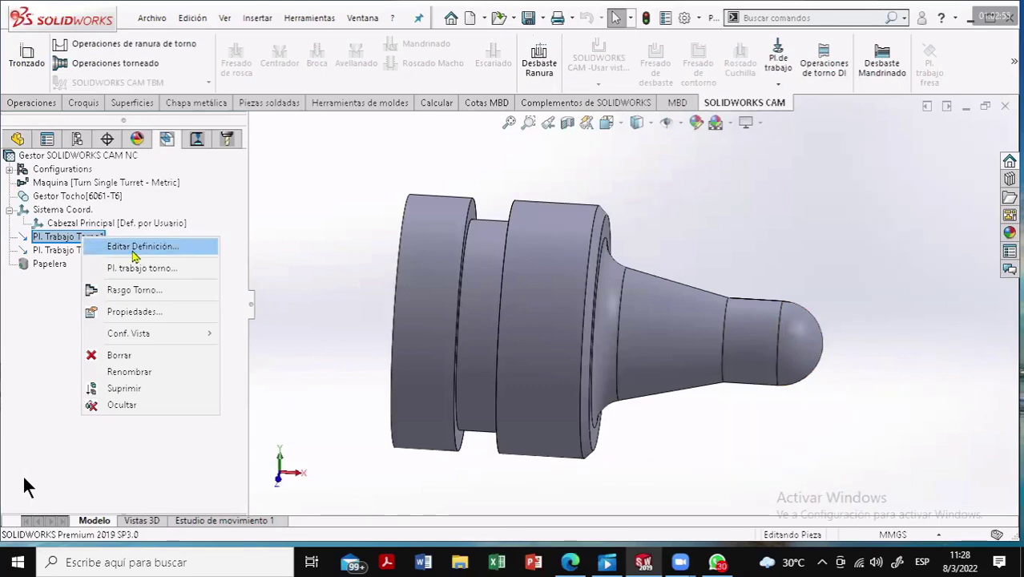
left_click(103, 247)
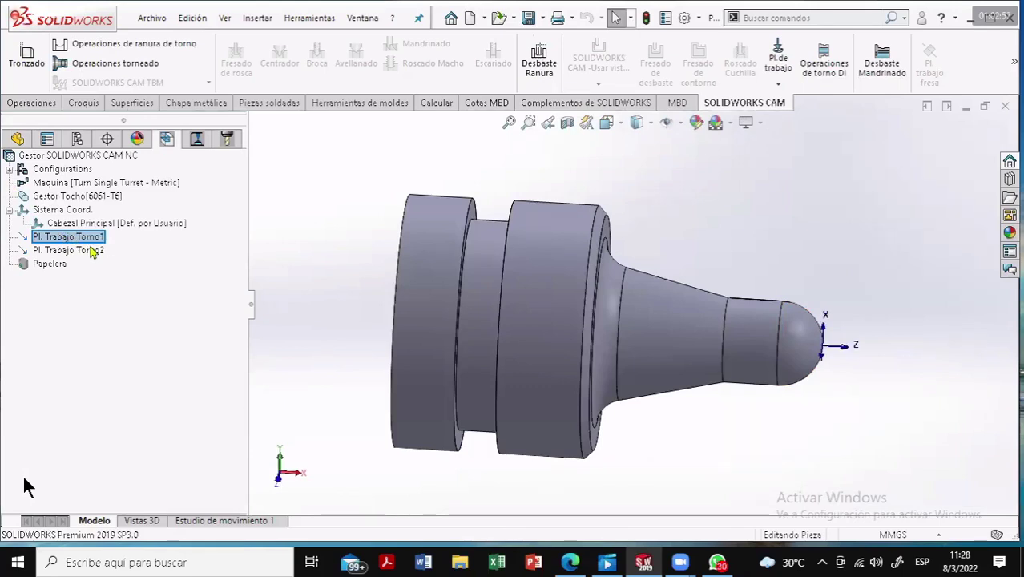
left_click(88, 251)
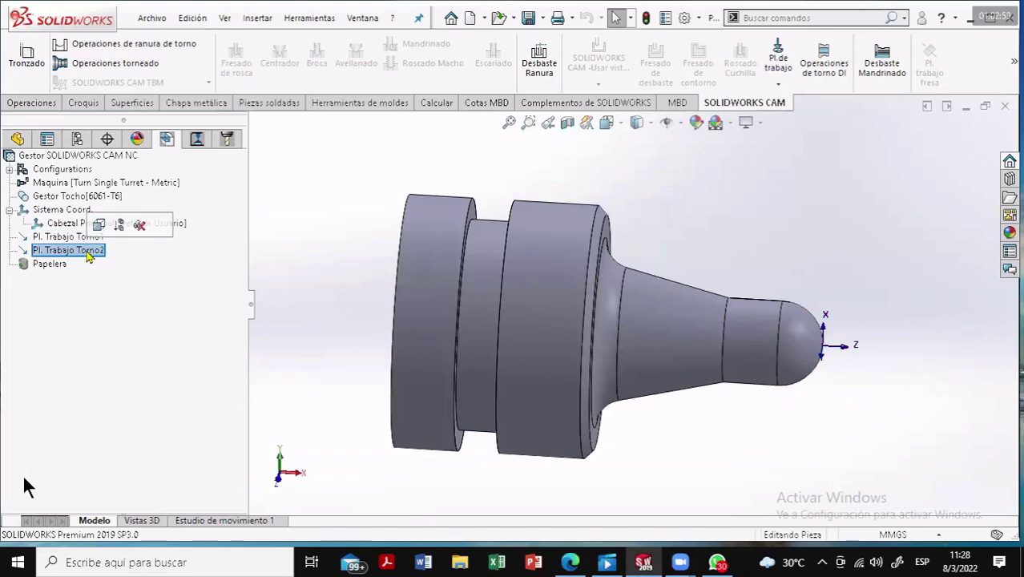
left_click(139, 225)
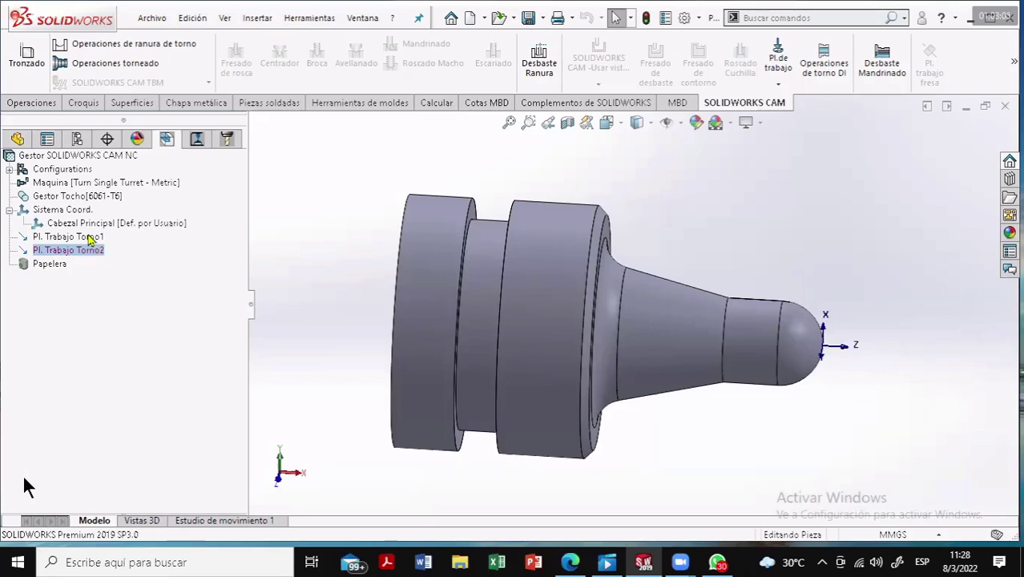
left_click(92, 240)
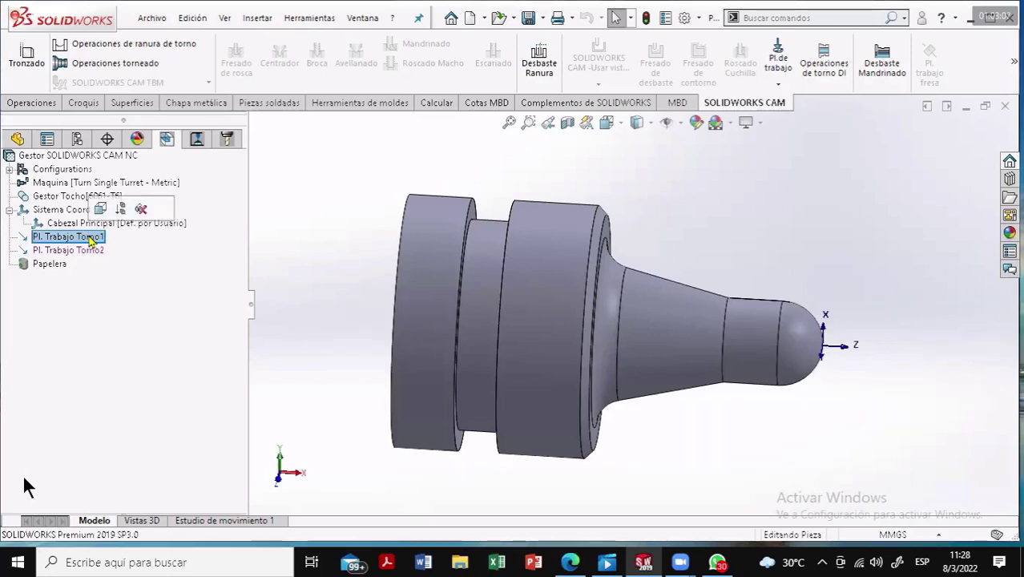
right_click(91, 239)
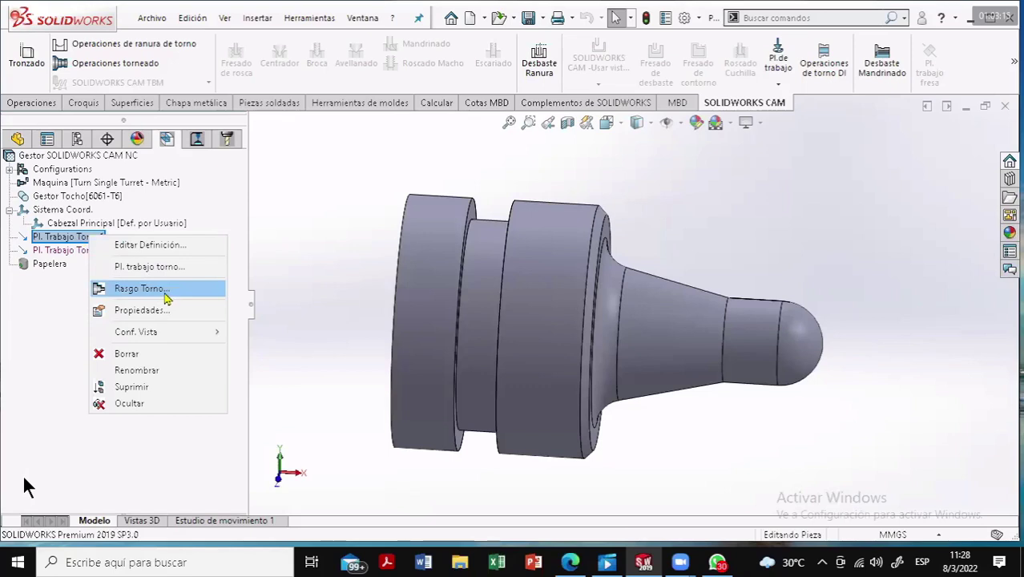
Start a Rasgo DE Rough-Finish turn feature on Pl. Trabajo Torno1
left_click(164, 297)
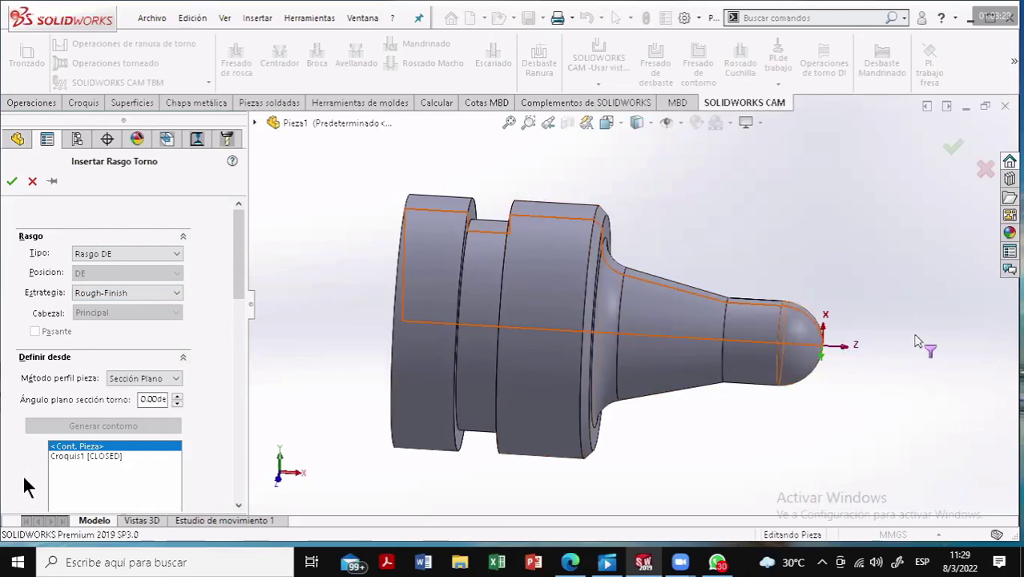
middle_click_drag(903, 332, 903, 332)
middle_click_drag(887, 328, 907, 331)
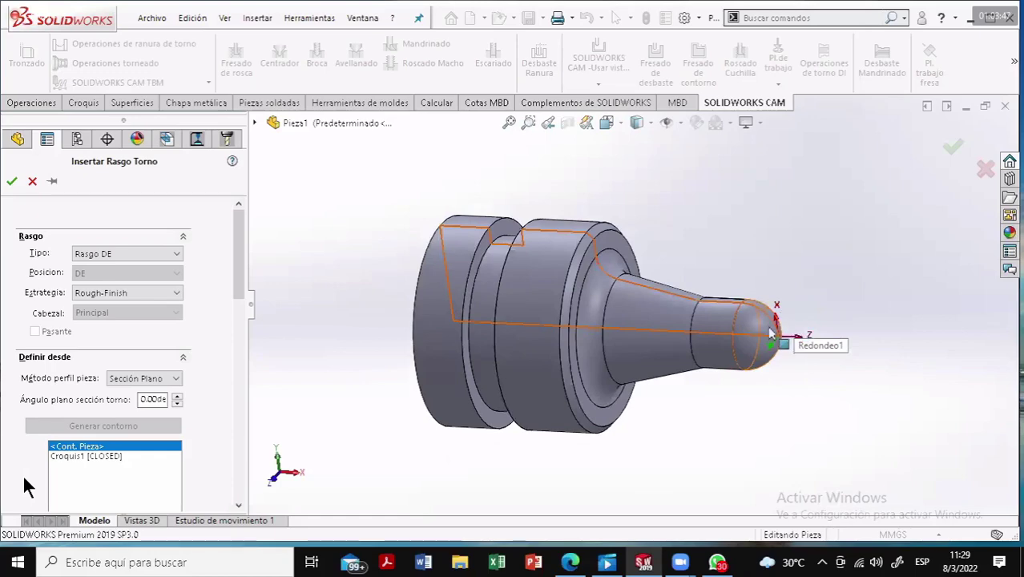
scroll(771, 326, "down", 2)
scroll(747, 318, "down", 2)
scroll(747, 318, "down", 2)
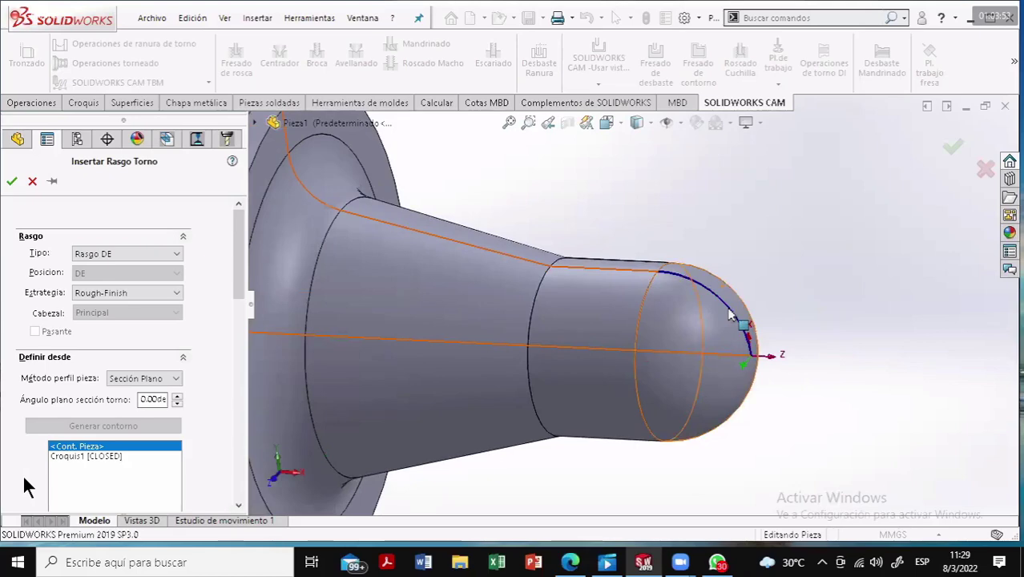
Select the profile from the rounded tip face to the large cylinder face
left_click(731, 315)
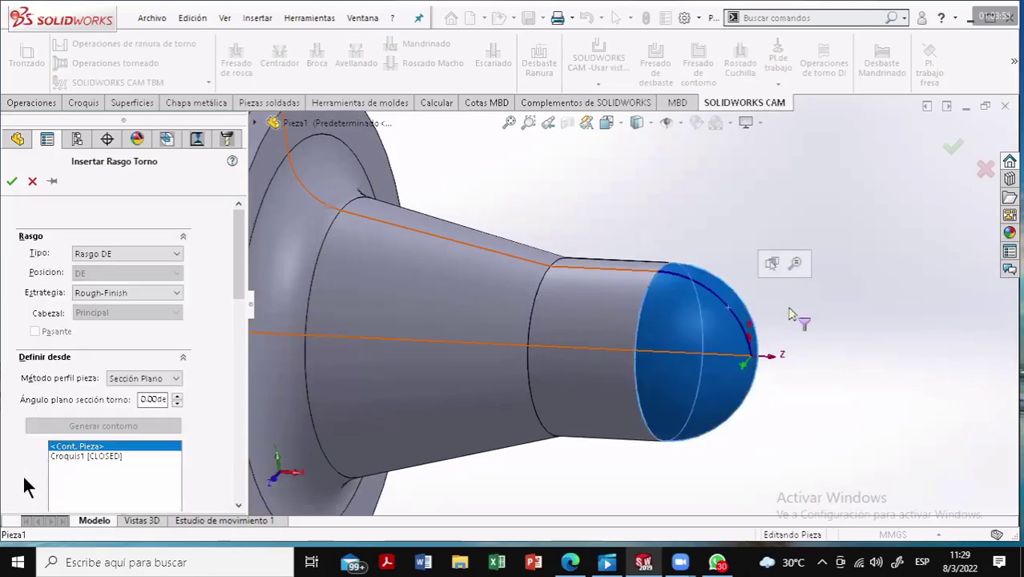
scroll(765, 290, "up", 2)
scroll(765, 290, "up", 2)
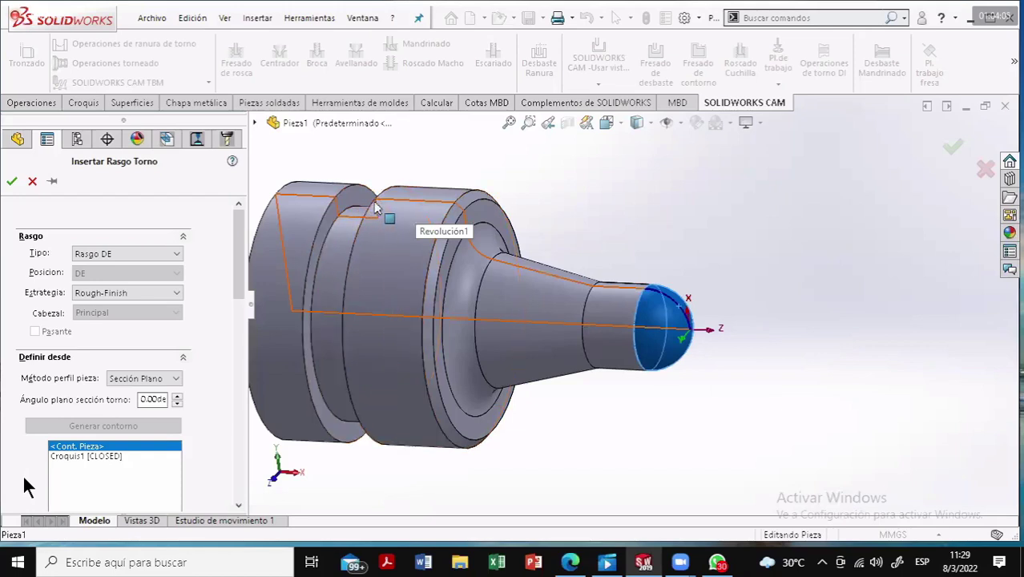
left_click(407, 202)
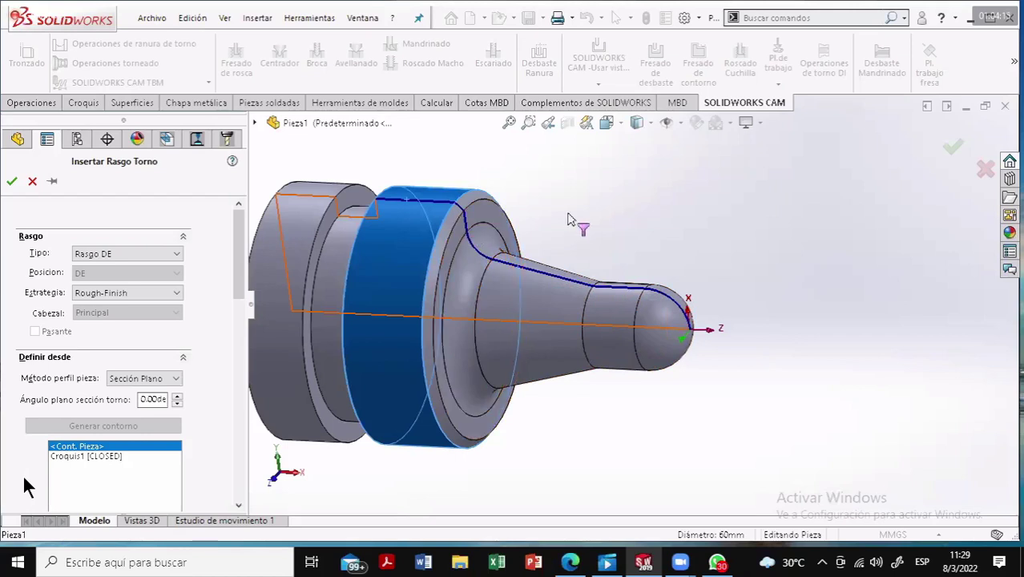
left_click(237, 338)
scroll(238, 338, "down", 3)
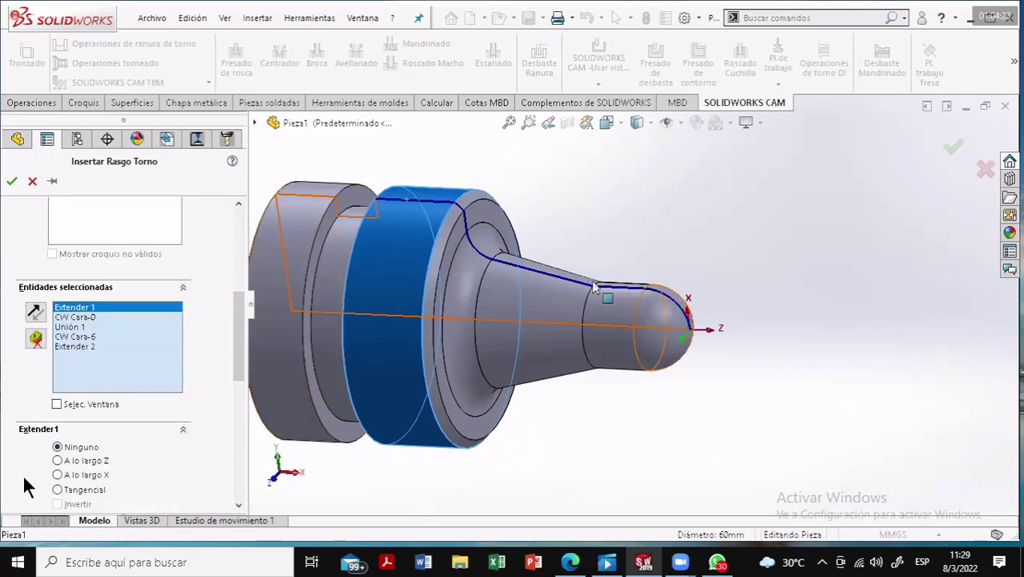
Add back flange face CW Cara-10 beyond the groove to the turning profile
scroll(453, 192, "down", 2)
mouse_move(452, 192)
middle_mouse_down()
mouse_move(465, 189)
mouse_move(454, 185)
middle_mouse_up()
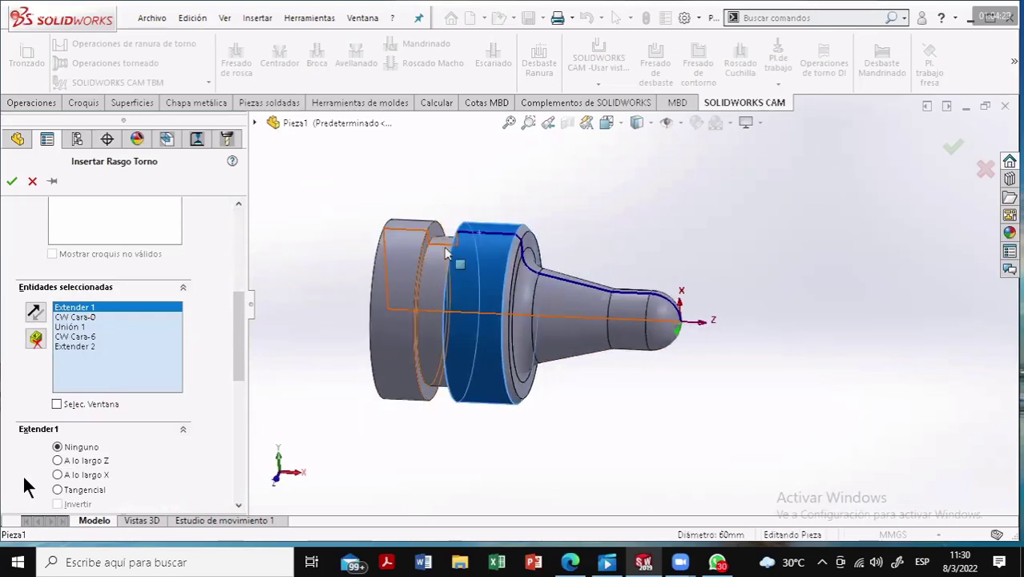
scroll(465, 261, "down", 1)
scroll(485, 266, "down", 1)
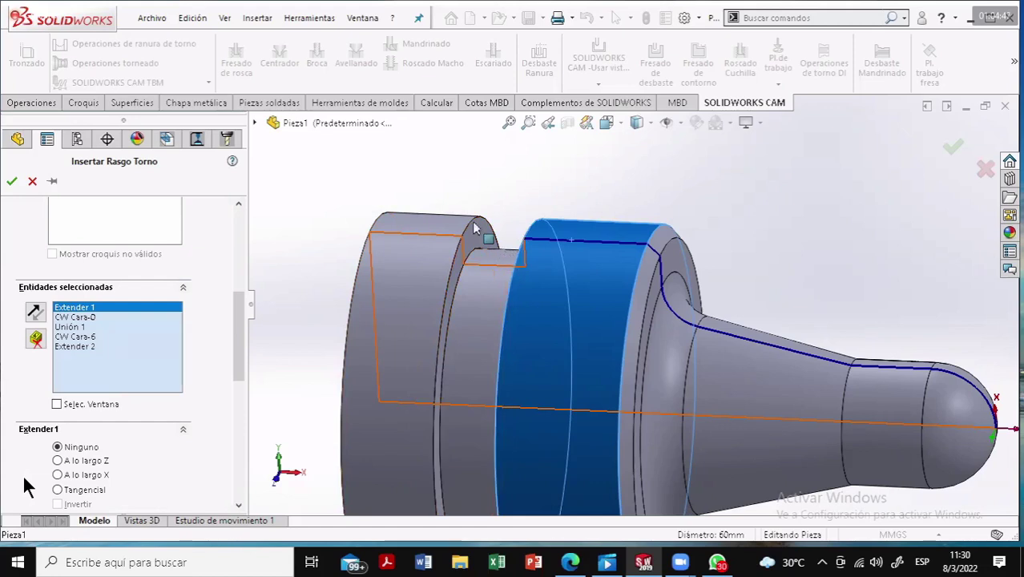
left_click(421, 242)
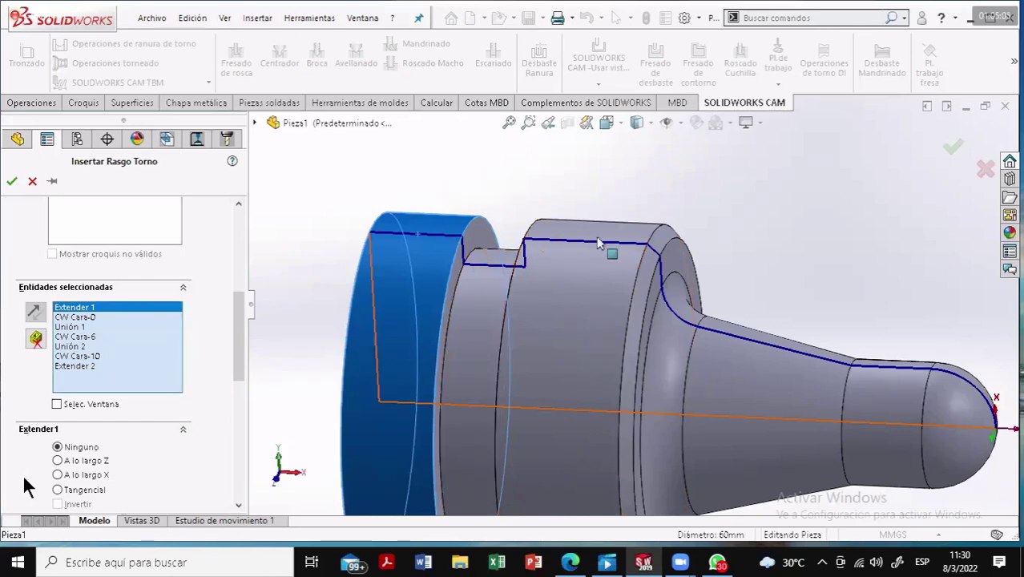
Set the Unión 2 end join to Recto and create Rasgo DE1 [Rough-Finish]
left_click(76, 346)
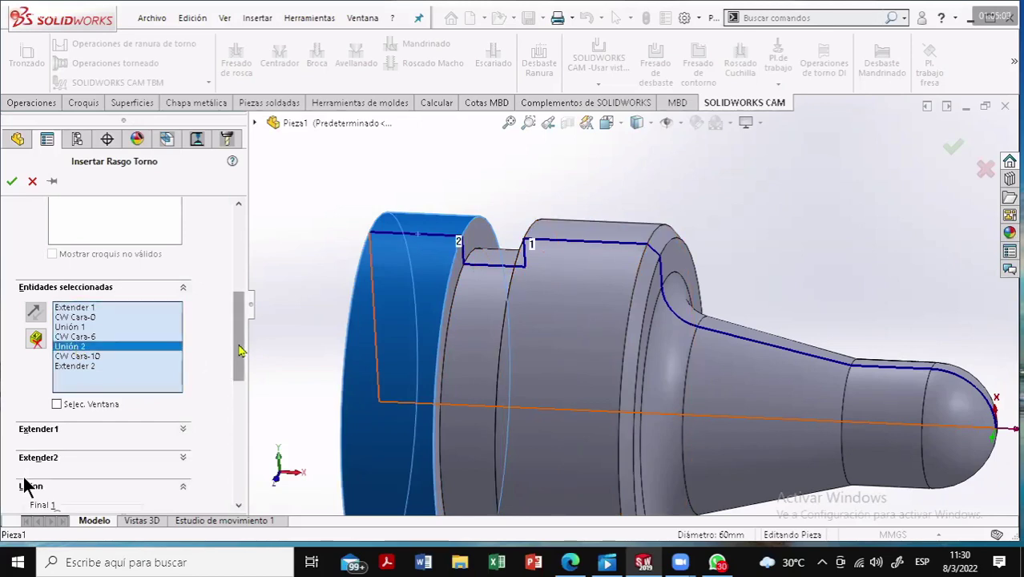
left_click_drag(238, 359, 238, 422)
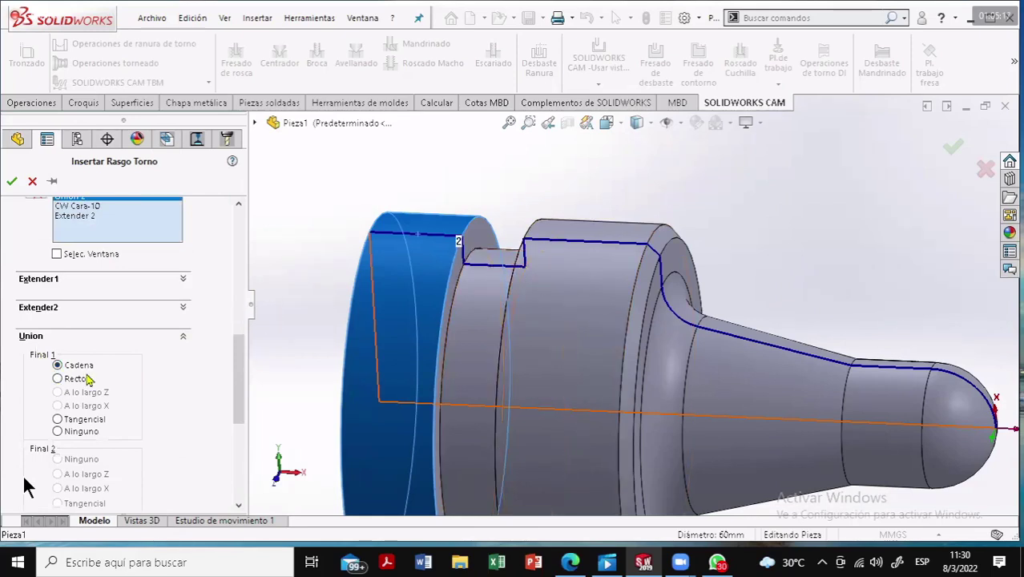
left_click(57, 379)
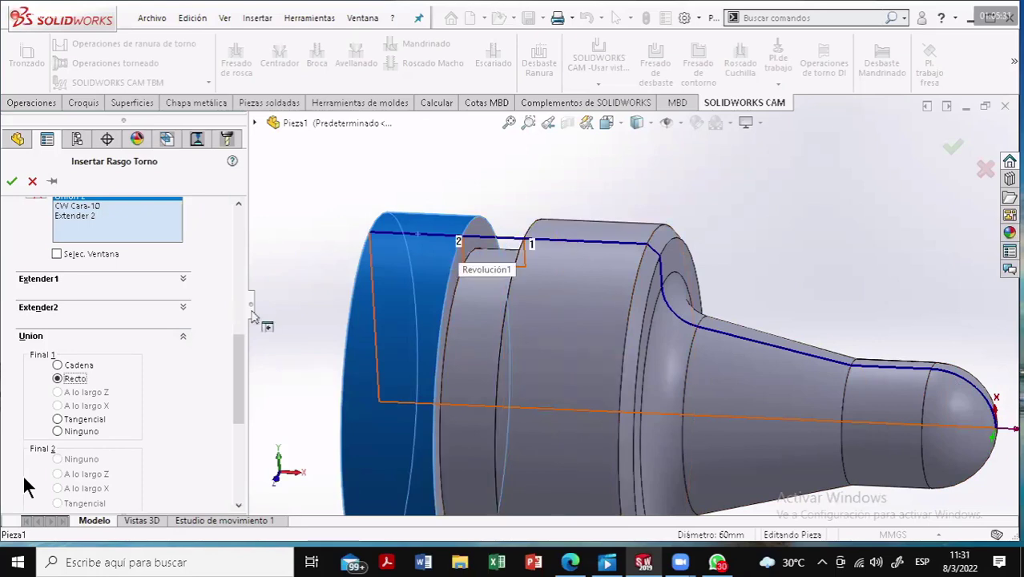
scroll(238, 339, "up", 2)
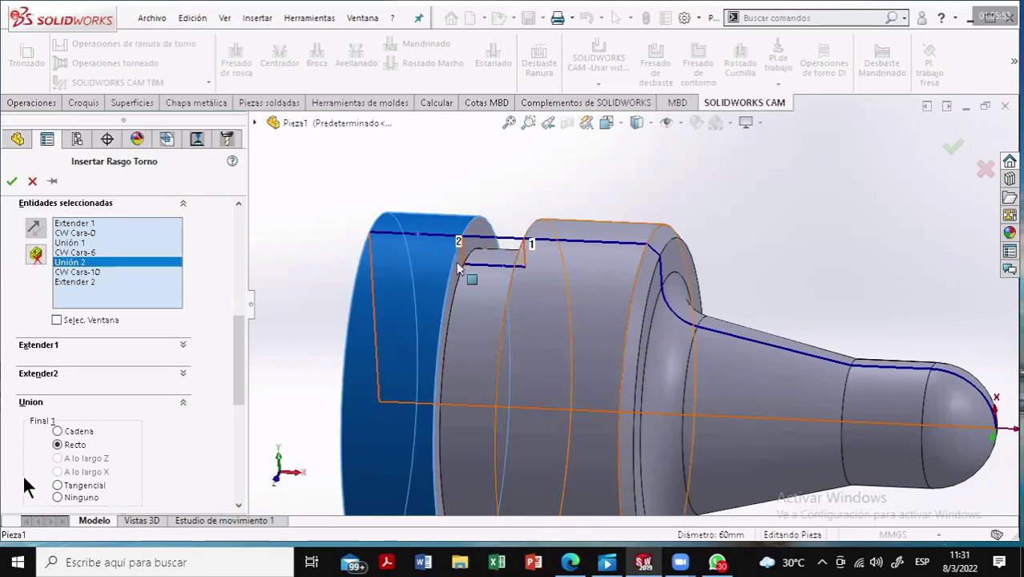
left_click(14, 183)
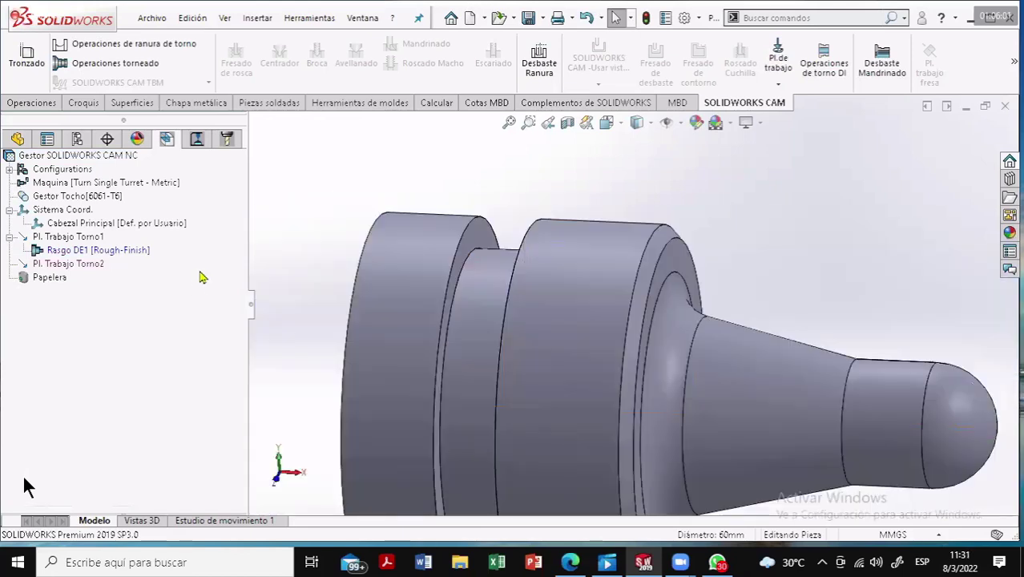
Reopen Rasgo DE1 and keep Rough-Finish as its machining strategy
left_click(92, 251)
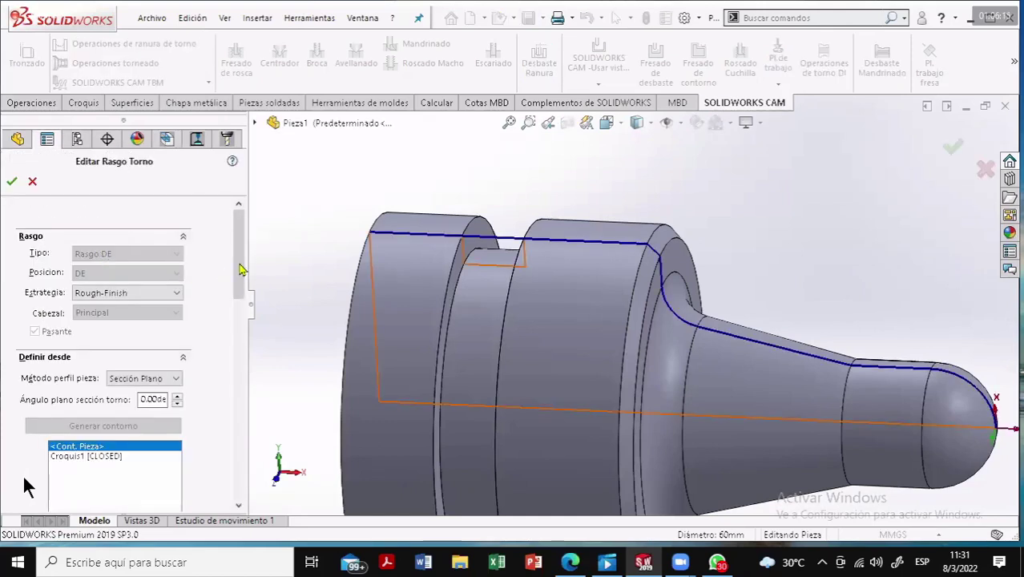
left_click_drag(241, 269, 238, 328)
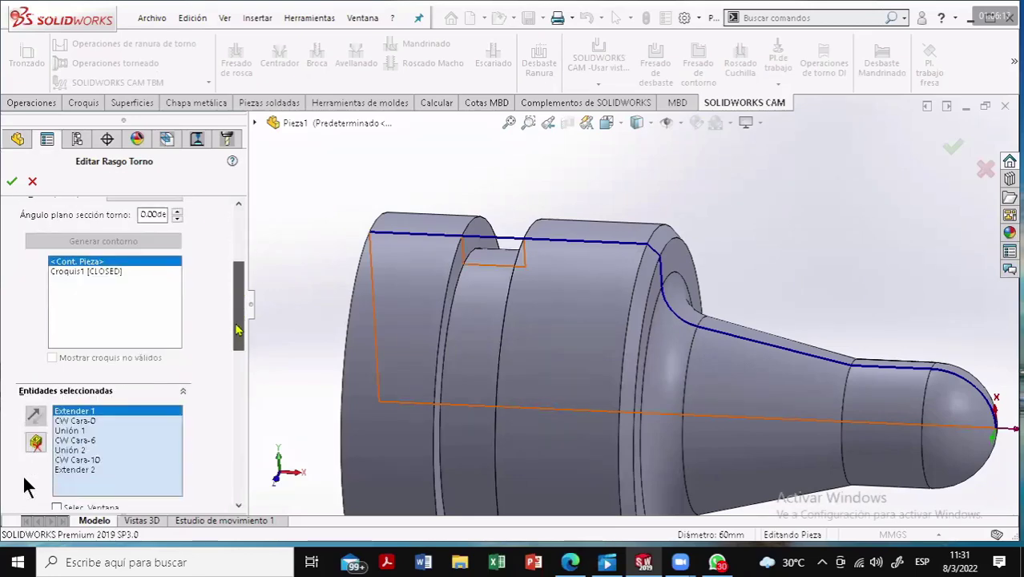
scroll(173, 299, "up", 5)
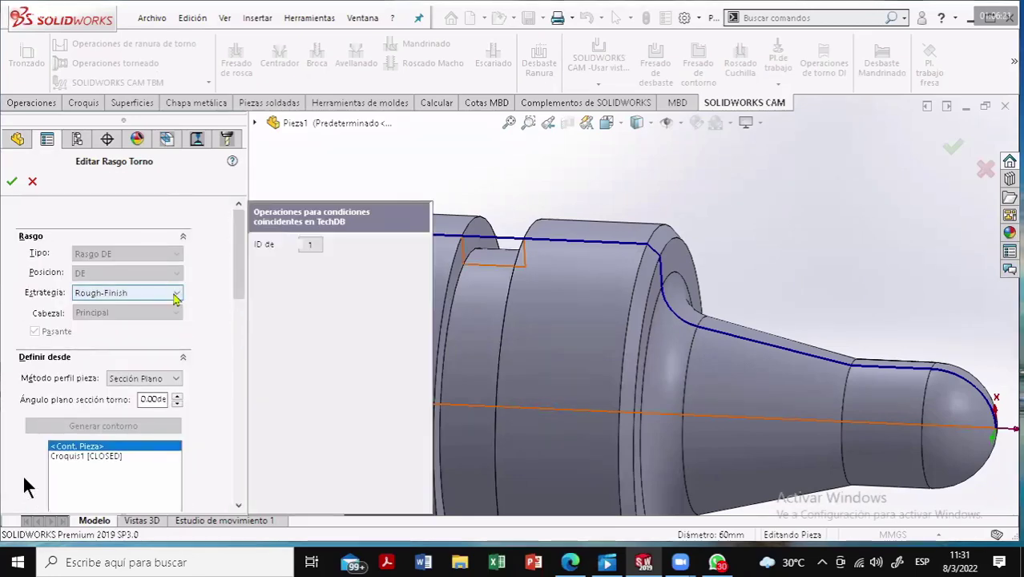
left_click(175, 295)
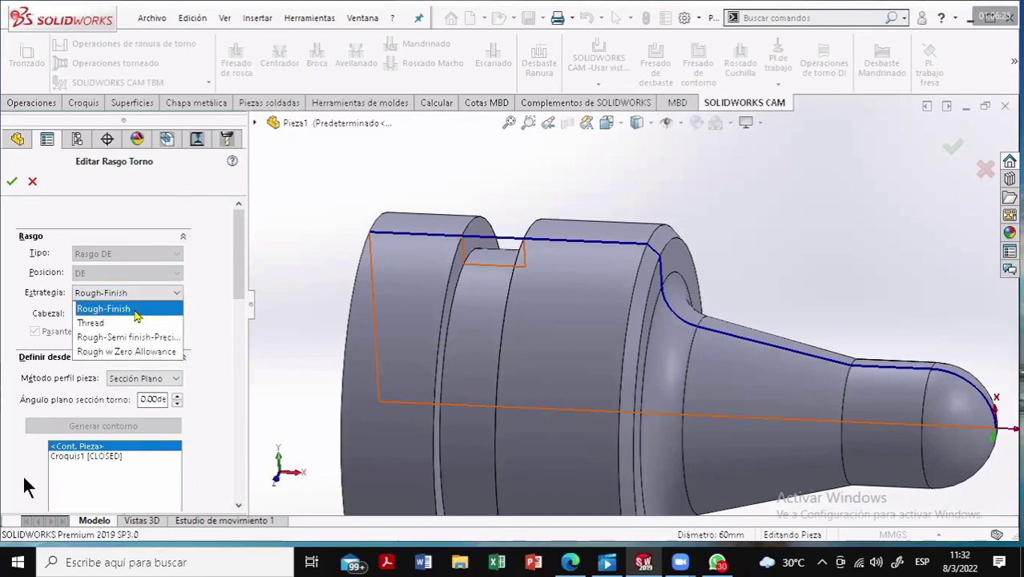
left_click(142, 315)
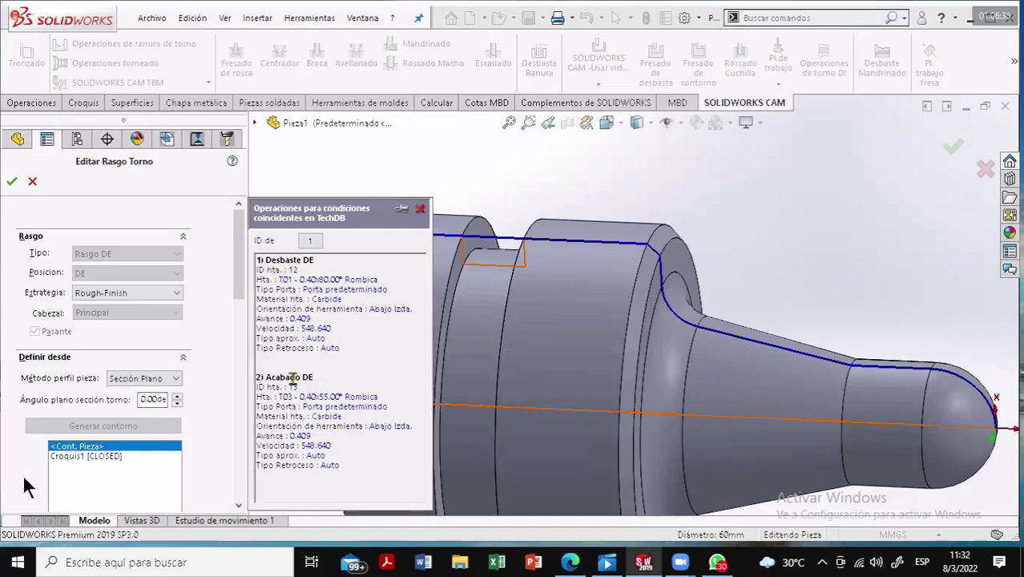
Review the matched Desbaste DE and Acabado DE operations and accept the feature unchanged
left_click(420, 211)
left_click_drag(240, 261, 245, 465)
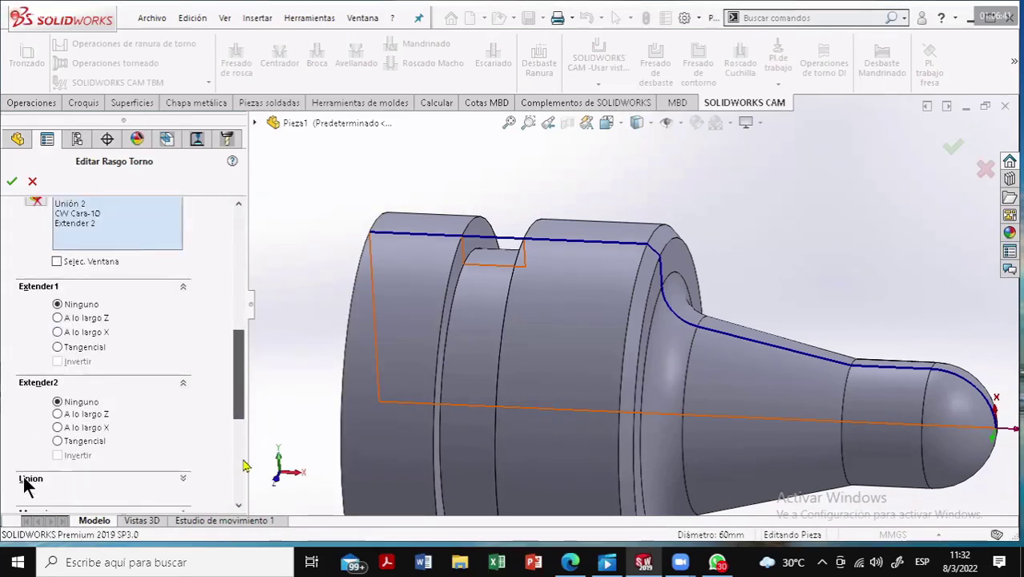
left_click(245, 484)
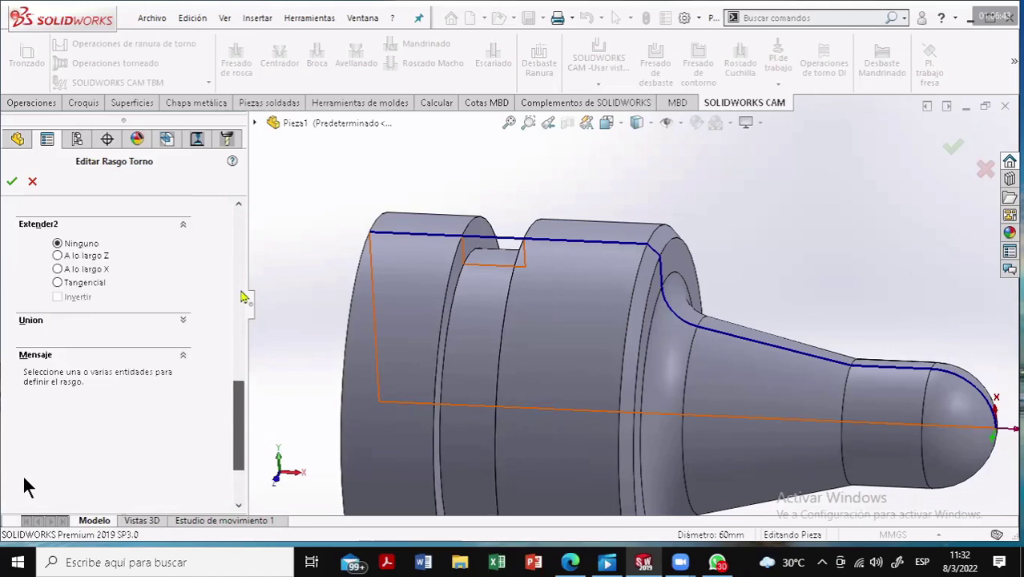
scroll(240, 209, "up", 10)
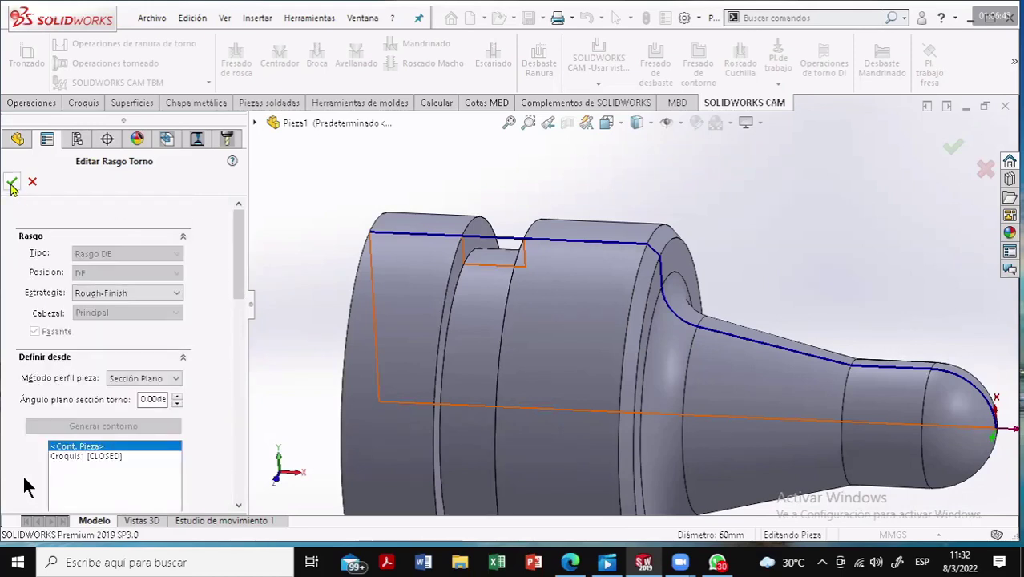
left_click(12, 184)
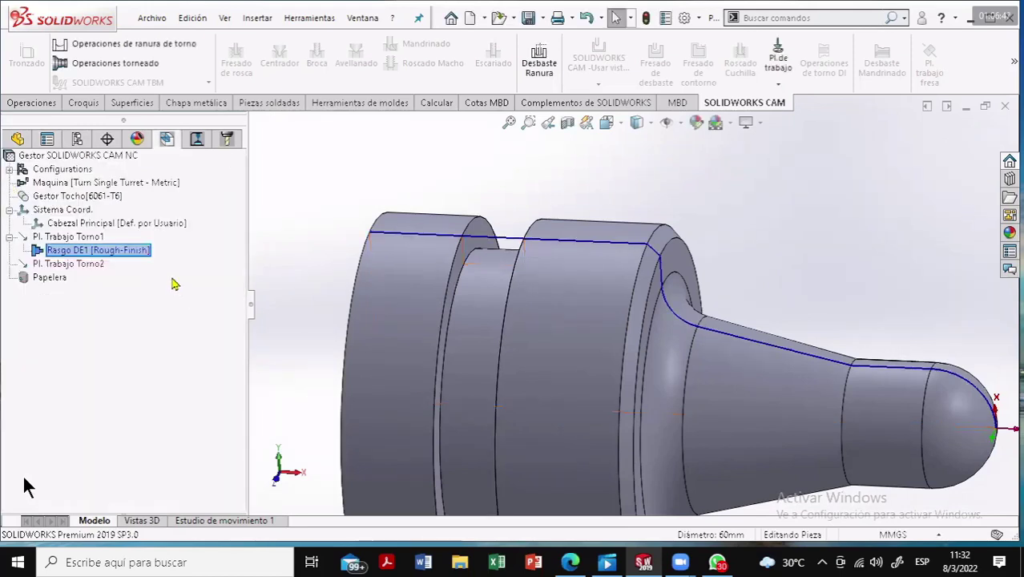
Generate the operation plan for Rasgo DE1, then preview the Acabado DE1 and Desbaste DE1 toolpaths
right_click(122, 255)
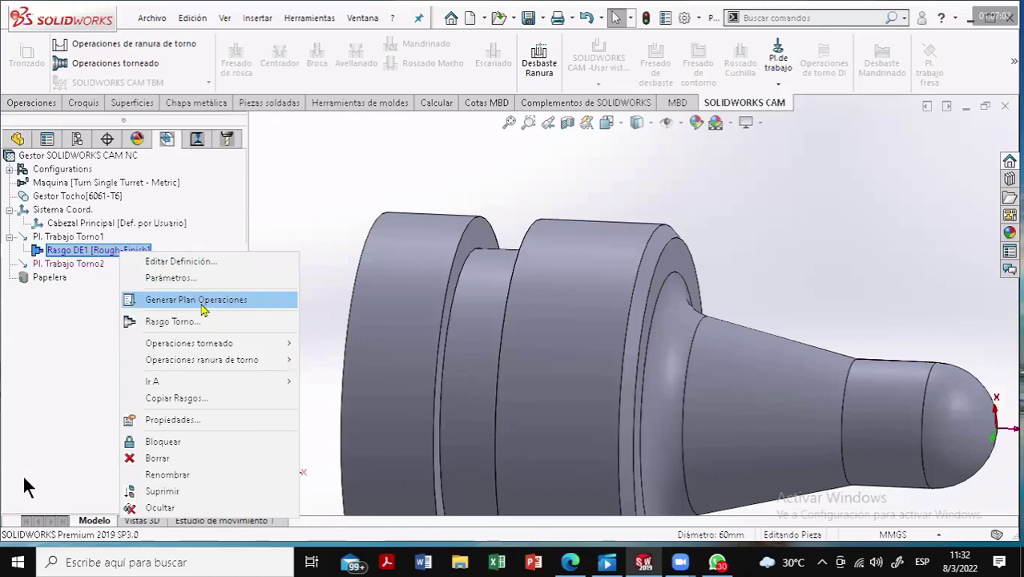
left_click(201, 303)
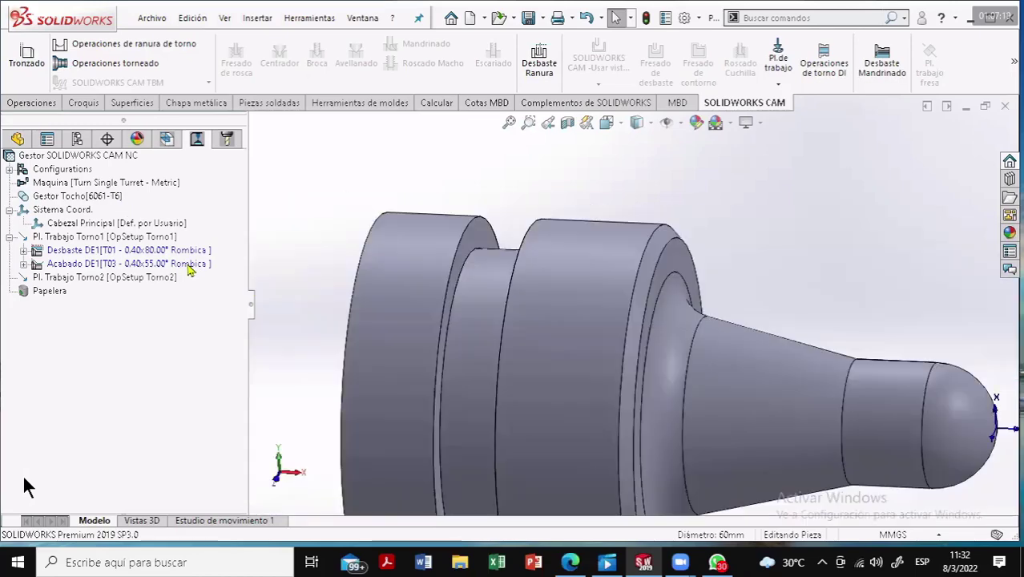
left_click(184, 268)
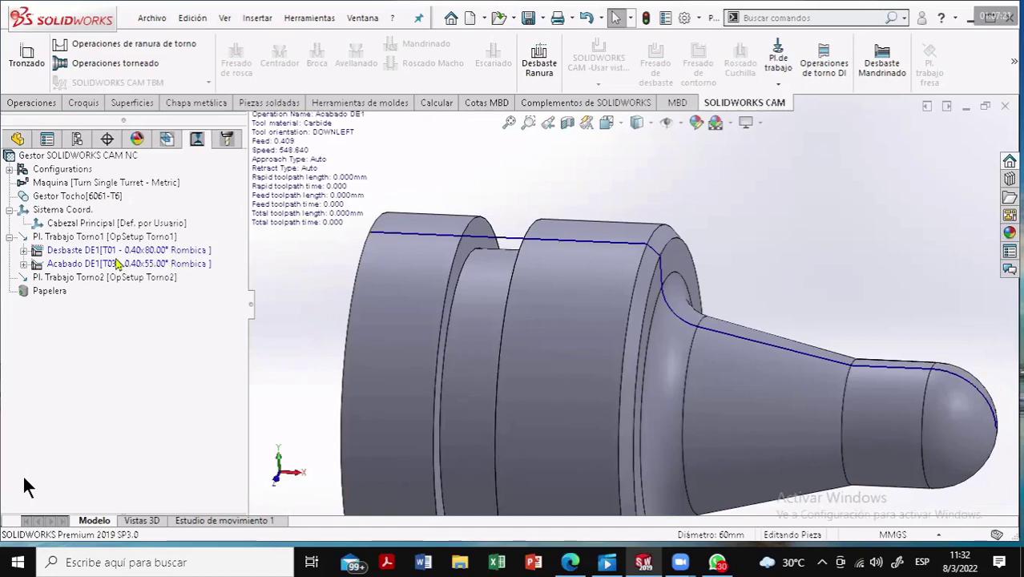
left_click(70, 252)
left_click(76, 278)
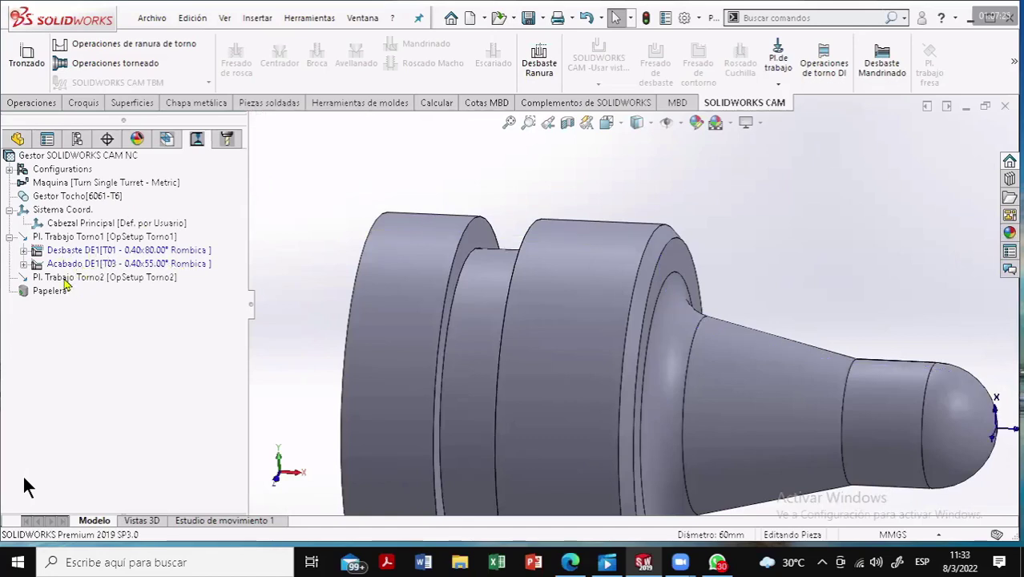
Delete the unused Pl. Trabajo Torno2 setup, confirming with Sí
right_click(64, 278)
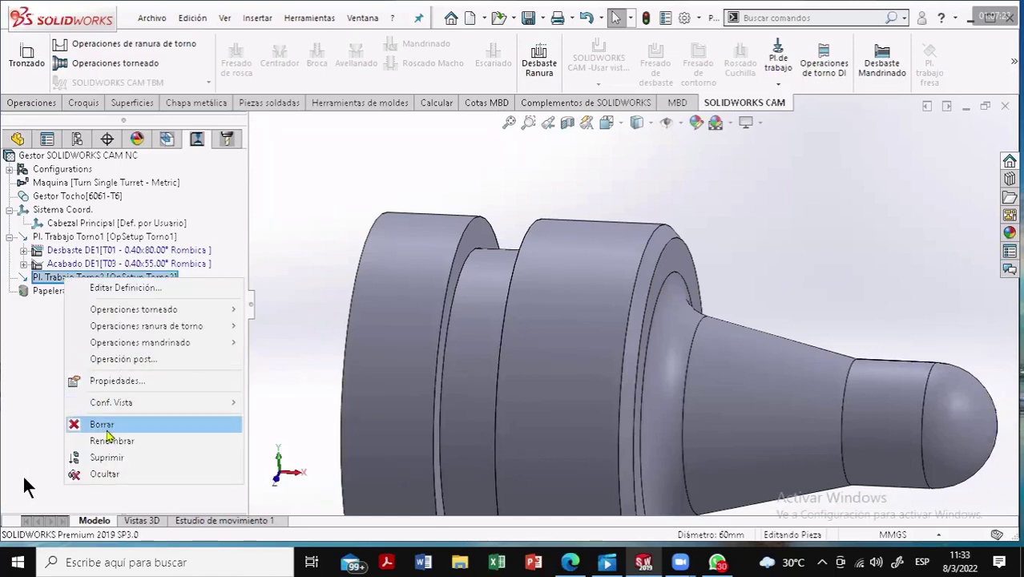
left_click(107, 433)
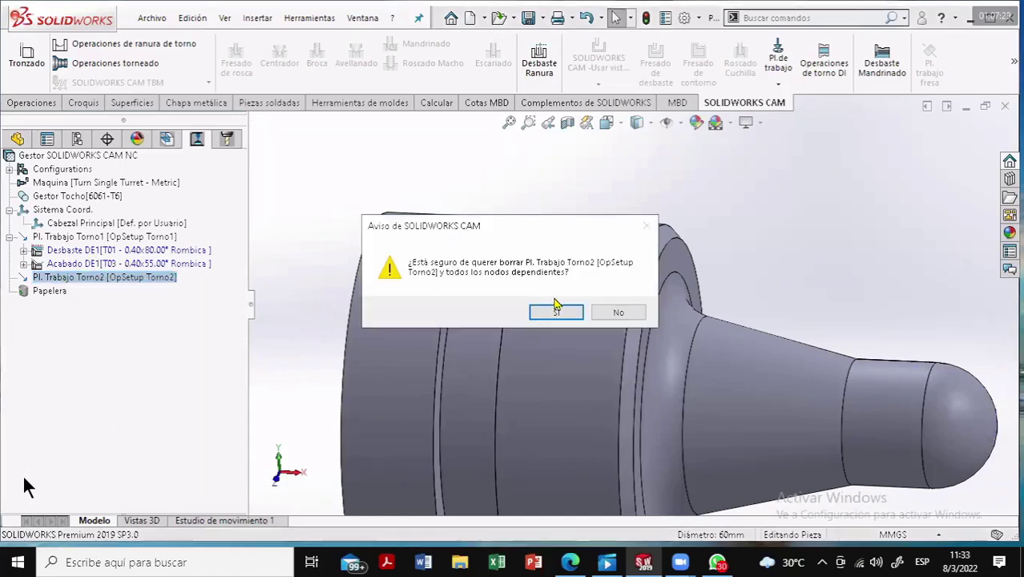
left_click(555, 308)
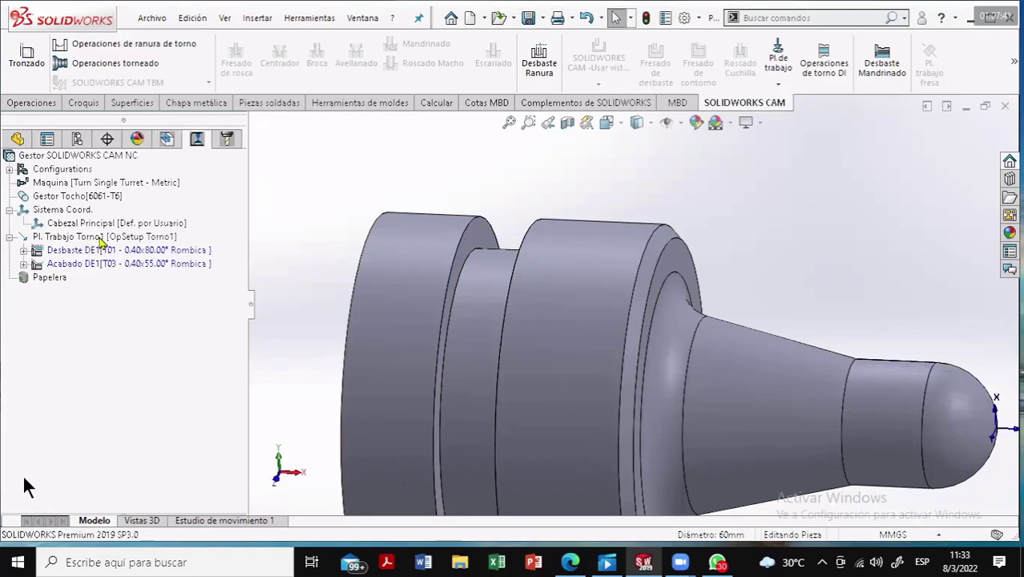
mouse_move(128, 263)
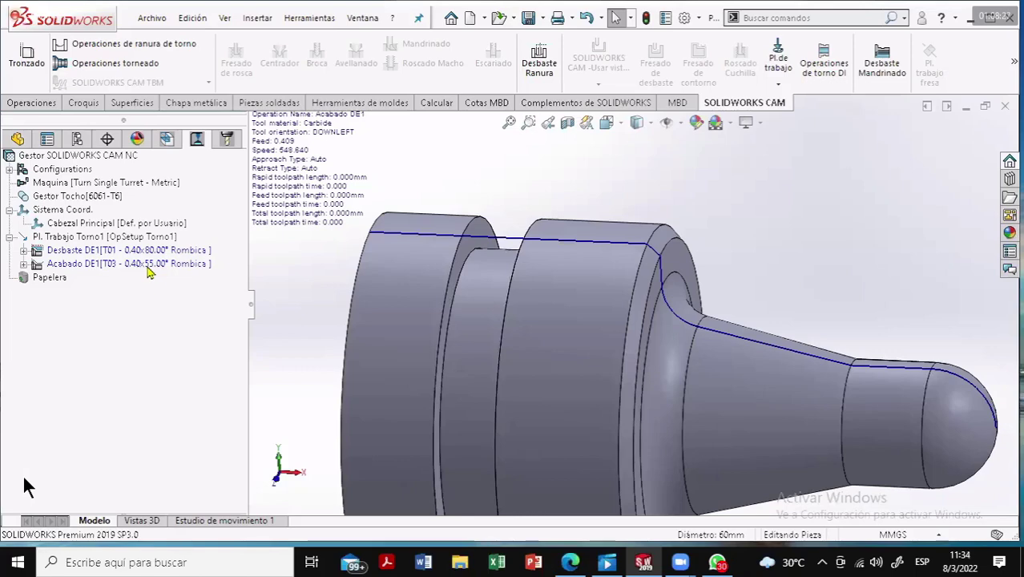
double_click(136, 425)
double_click(133, 255)
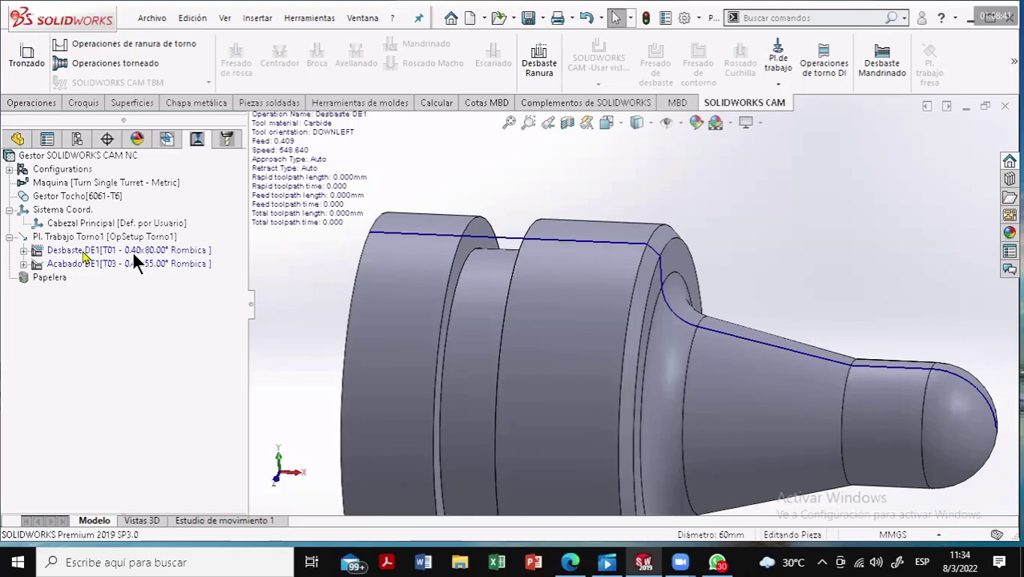
left_click(134, 253)
Open Desbaste DE1's operation parameters on the Plaq. Rombica insert tab
double_click(134, 255)
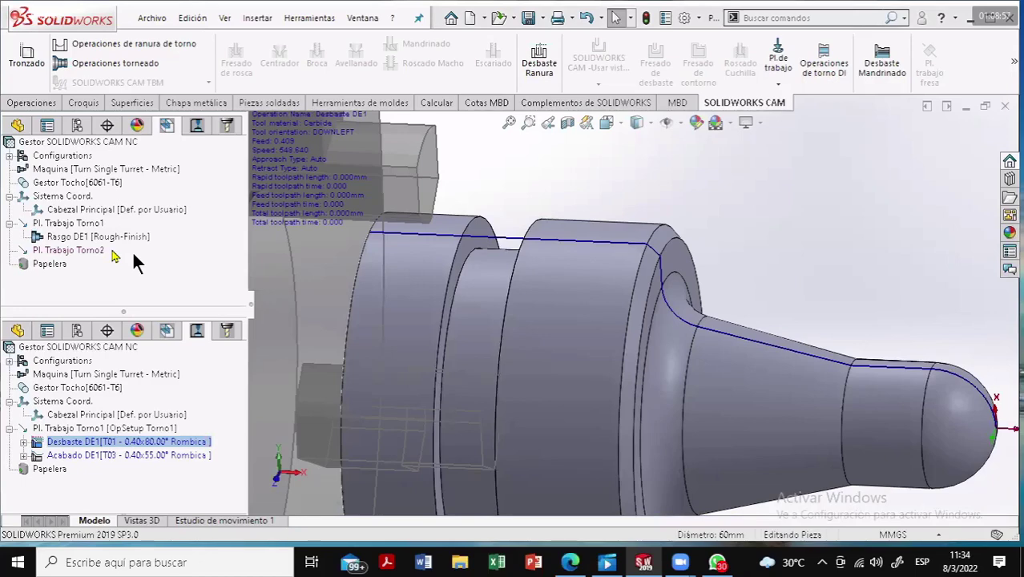
double_click(134, 255)
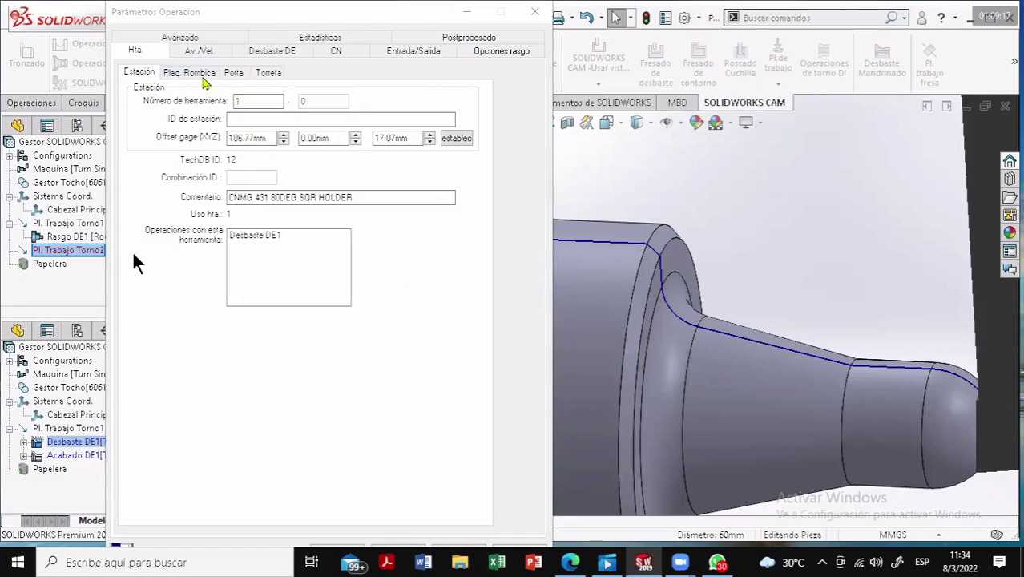
left_click(205, 77)
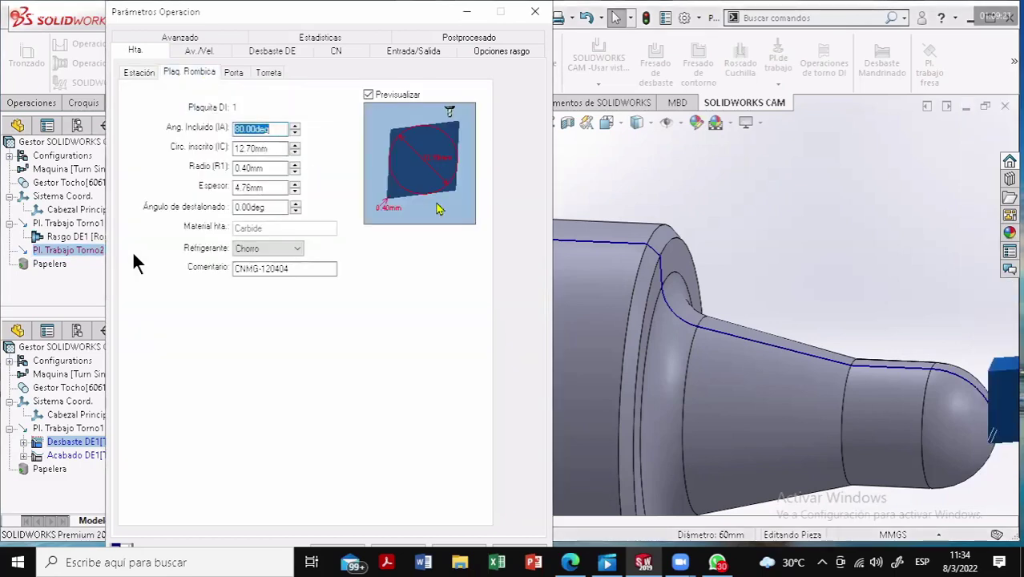
left_click(440, 209)
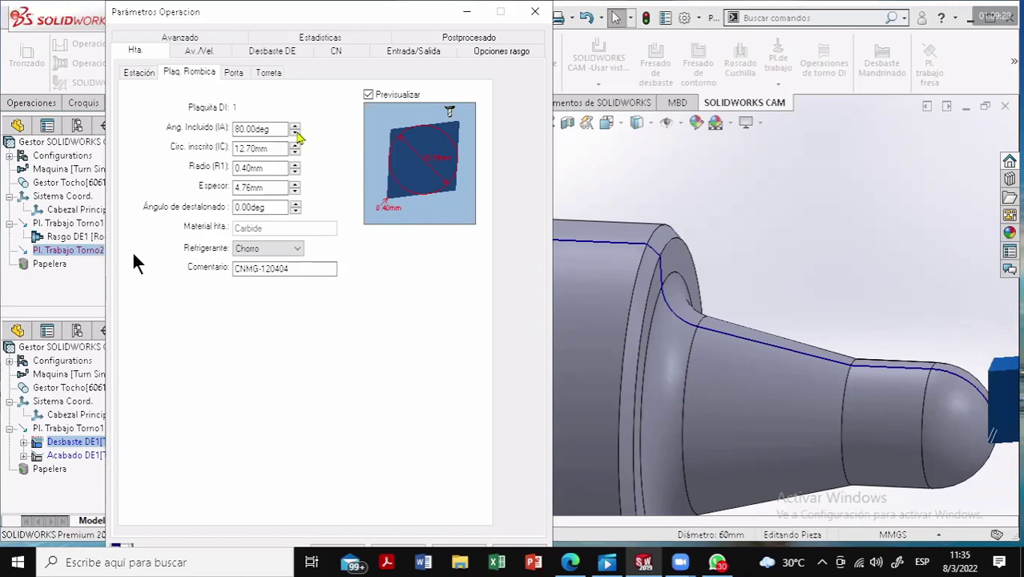
left_click(254, 129)
Try 81° and 55° as the rhombic insert's included angle
left_click(295, 129)
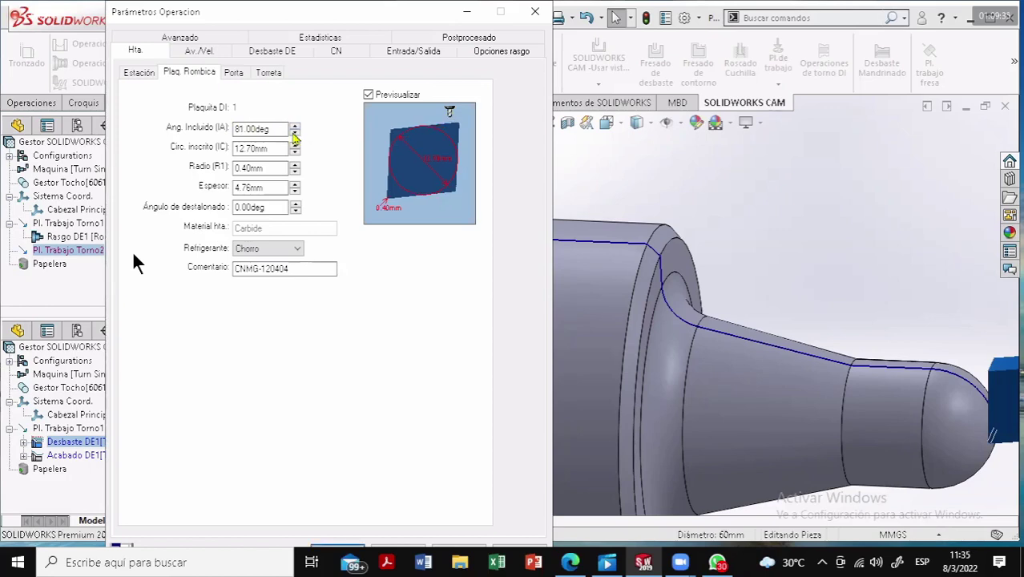
left_click(295, 136)
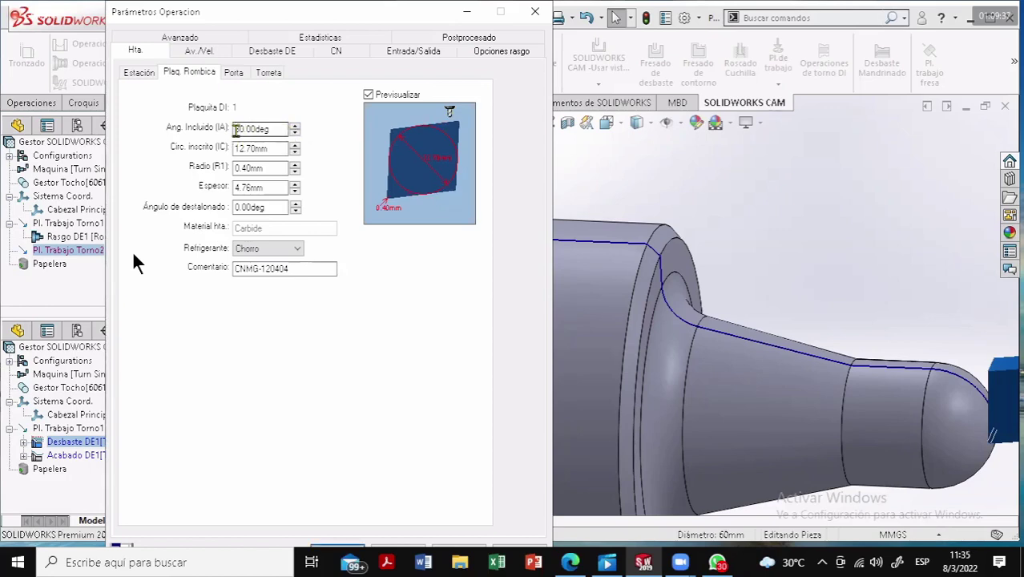
left_click_drag(234, 129, 247, 129)
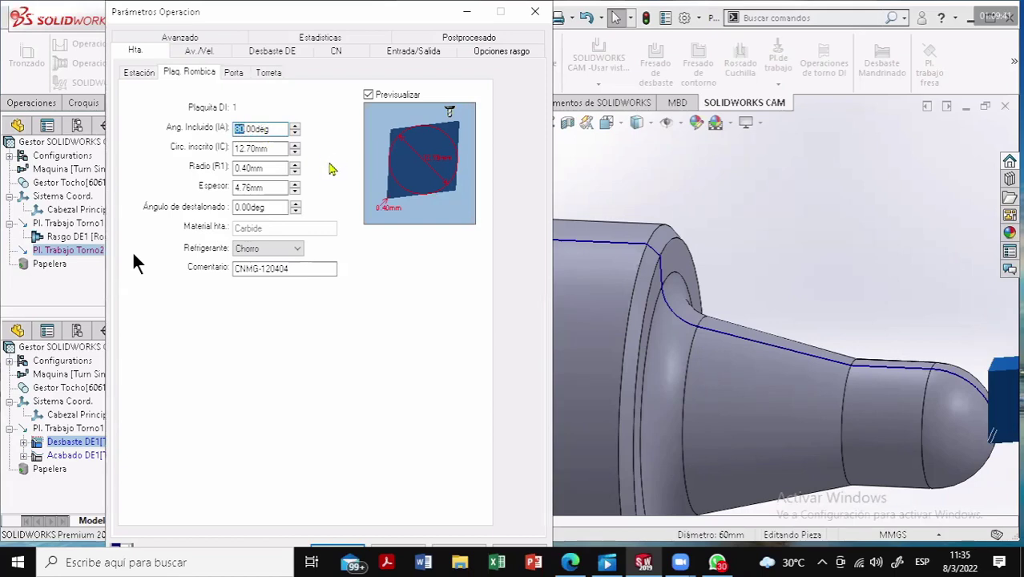
type("55")
left_click(276, 148)
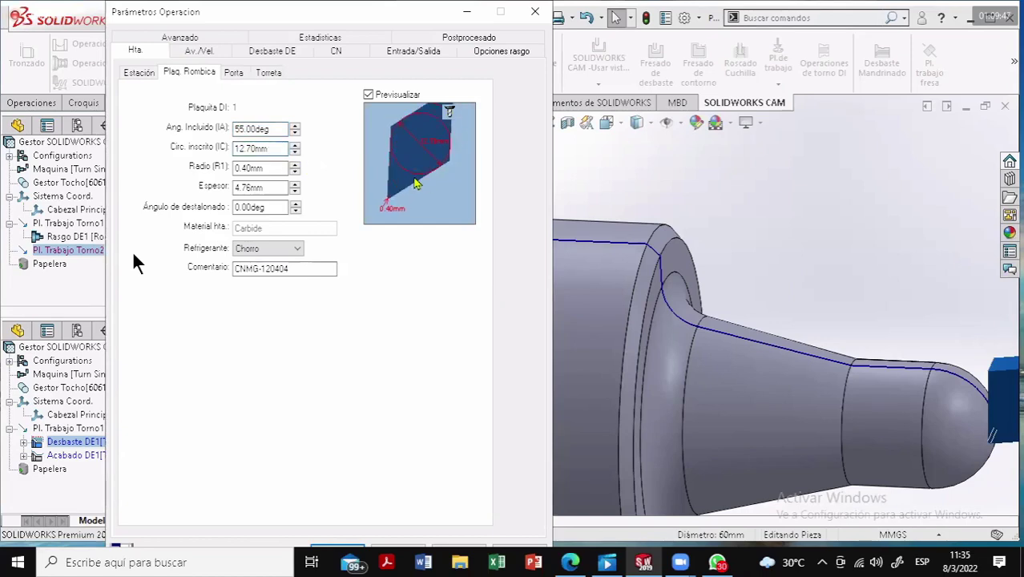
Restore the rhombic insert's included angle to 80°
left_click(235, 129)
left_click_drag(235, 129, 247, 129)
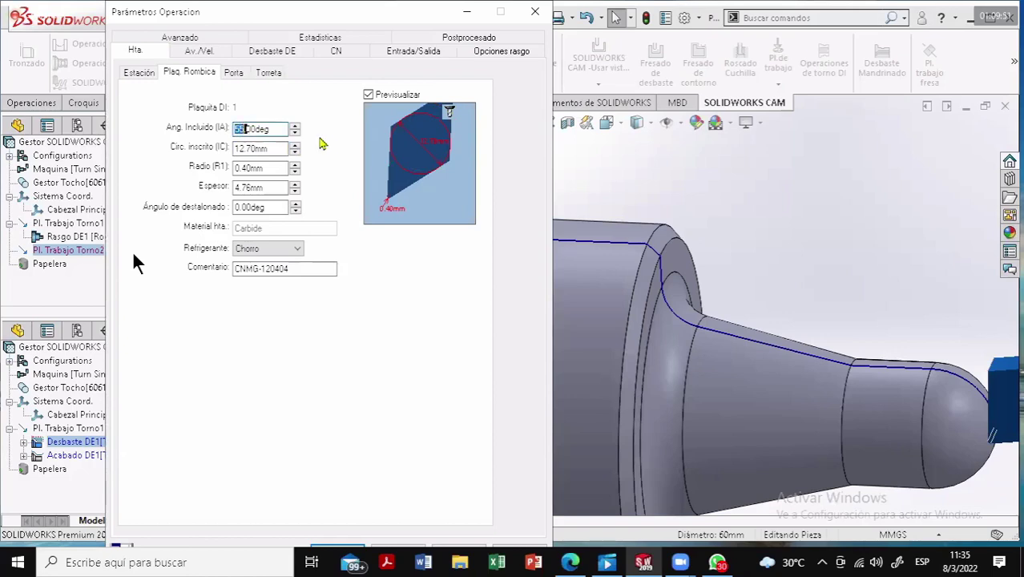
type("80")
left_click(279, 149)
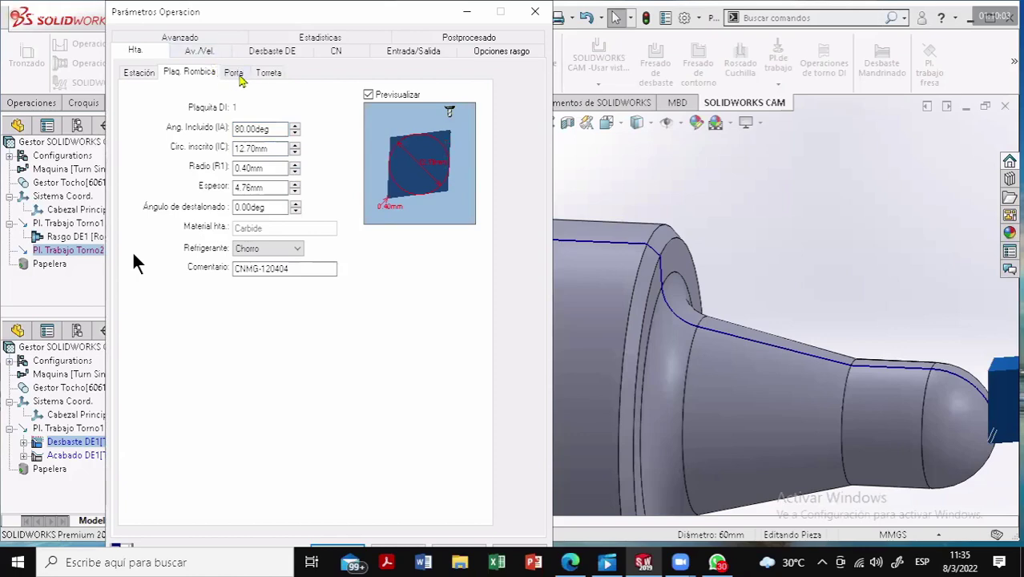
Browse the Porta and Torreta tabs, ending on Av./Vel. showing 548.64 m/min for 6061-T6
left_click(234, 73)
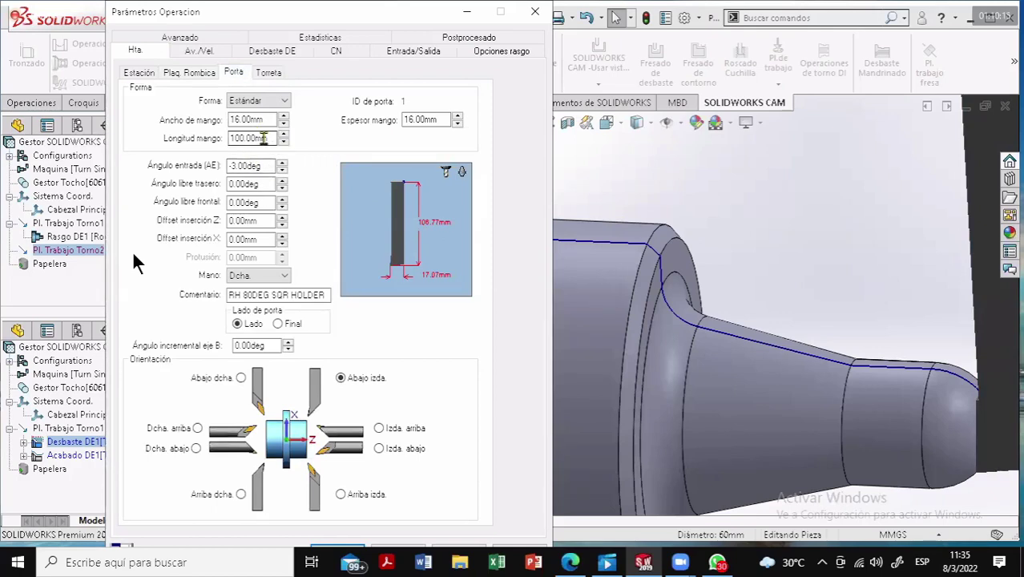
left_click(270, 77)
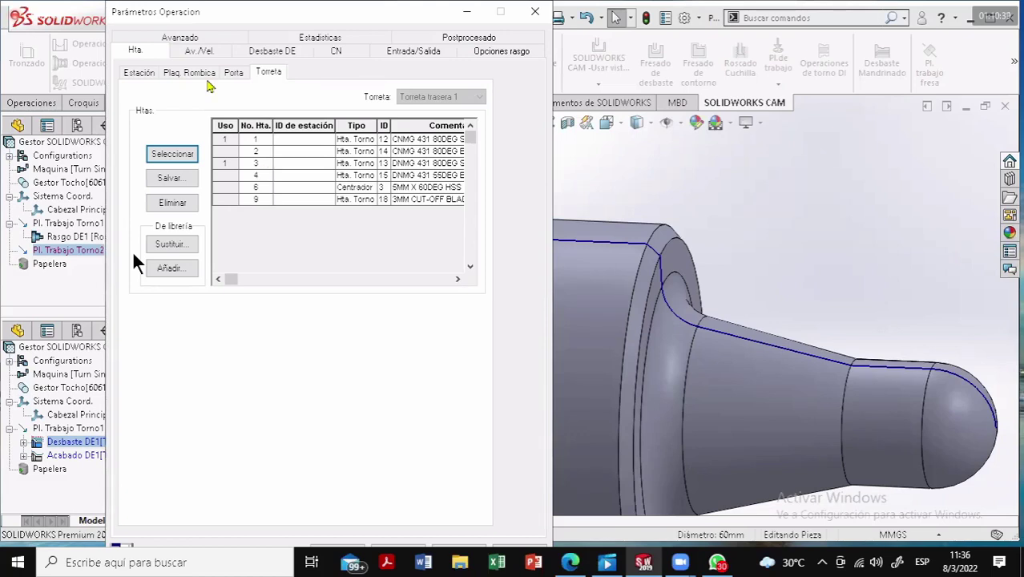
left_click(197, 56)
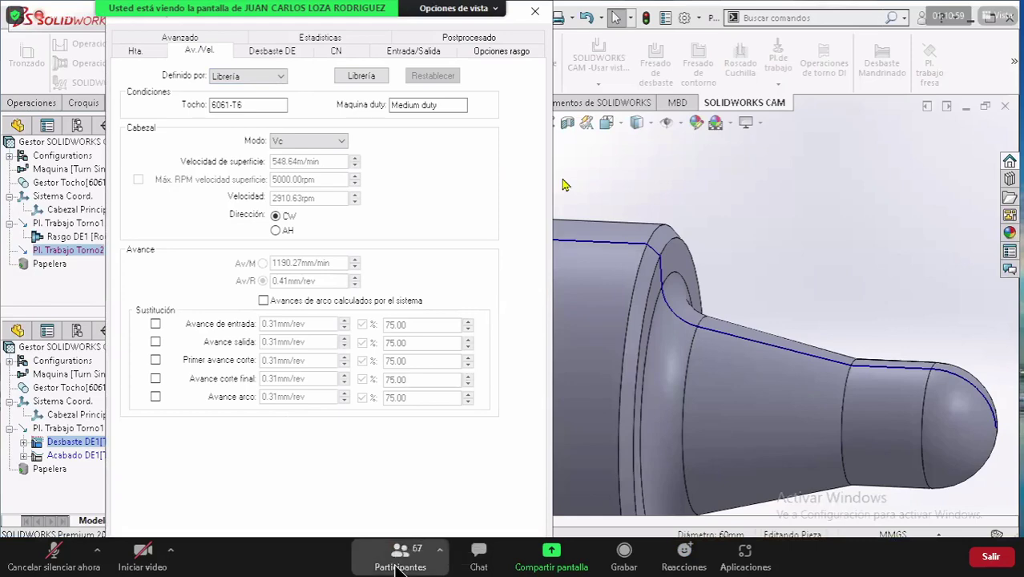
Open, scroll and close the meeting participants list
left_click(398, 560)
scroll(525, 328, "up", 5)
scroll(524, 329, "up", 5)
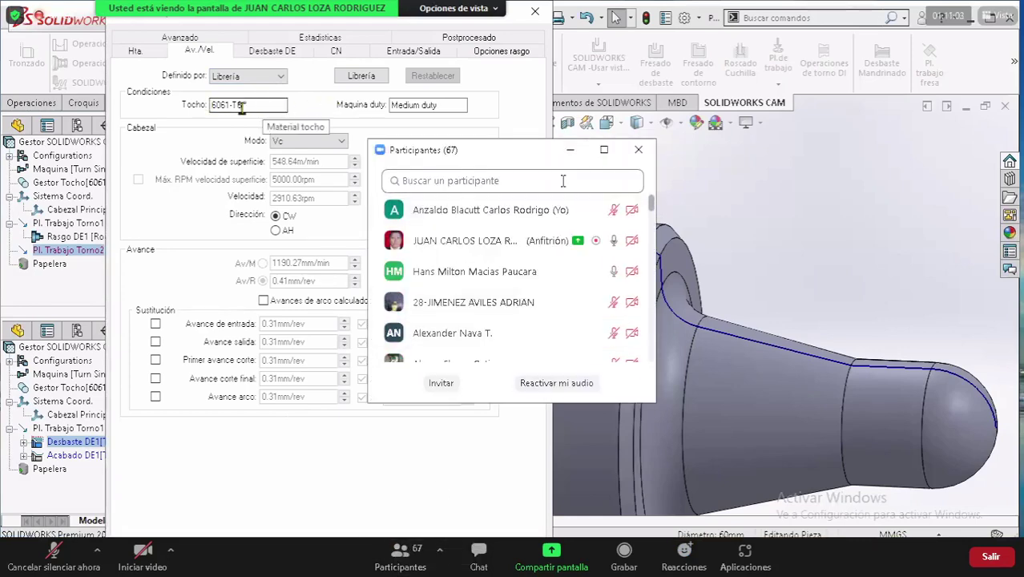
left_click(570, 154)
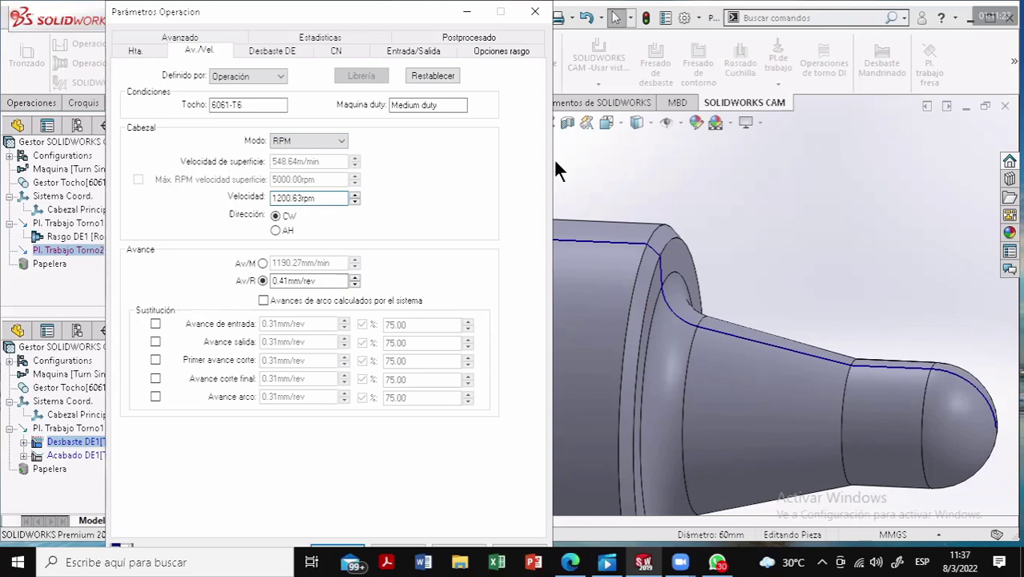
Set the roughing spindle speed to 1200 rpm and feed to 0.40 mm/rev
key("Delete")
key("Delete")
key("Delete")
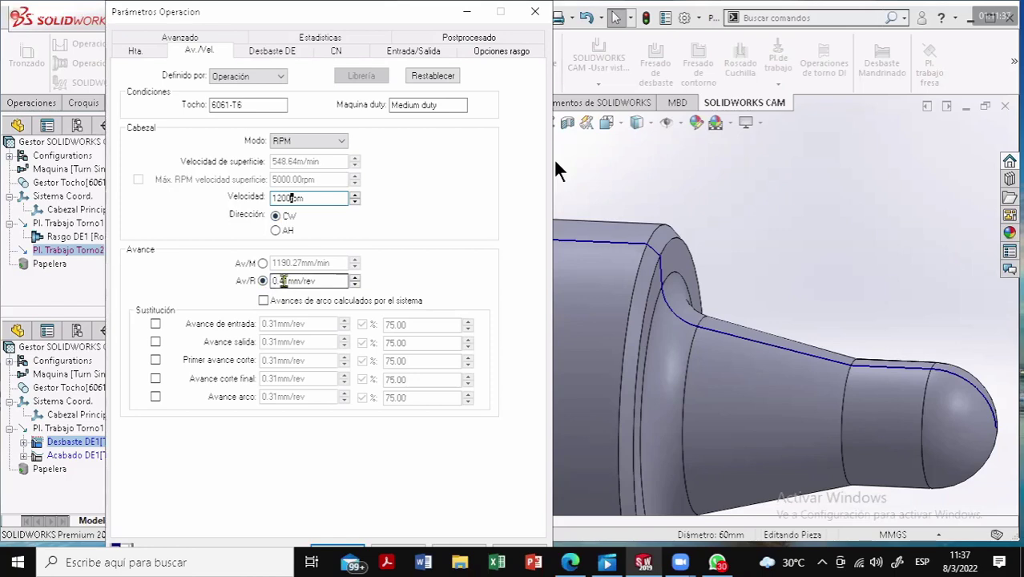
key("Tab")
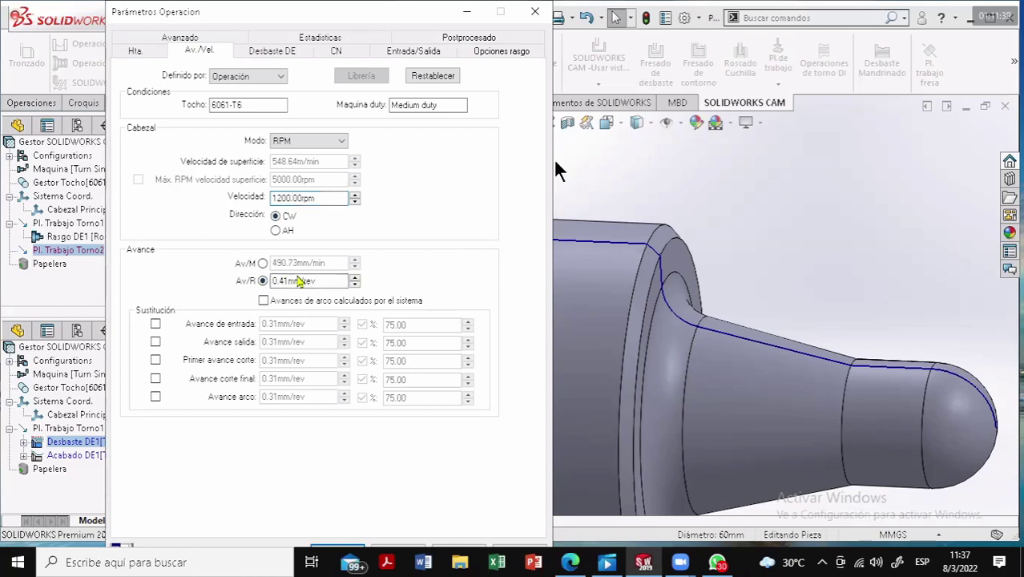
double_click(282, 280)
type("0.4")
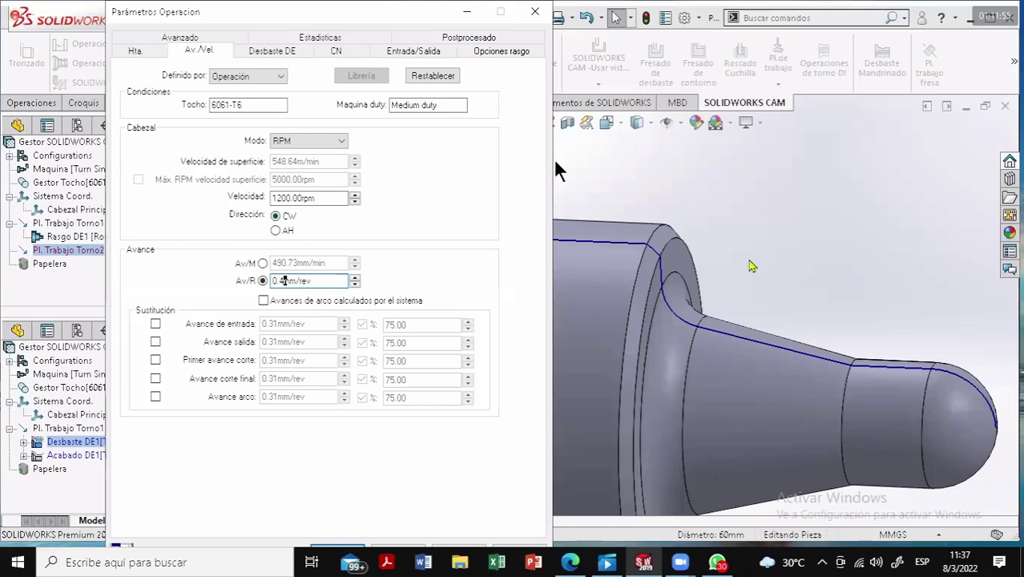
left_click(751, 266)
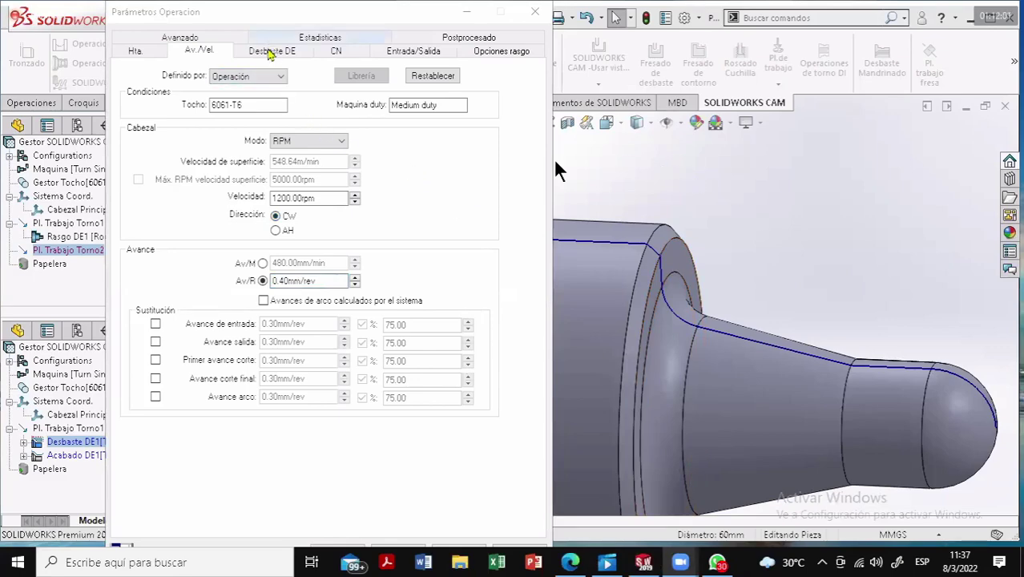
Set the Desbaste DE first pass depth to 1.00 mm and view the CN approach settings
left_click(272, 52)
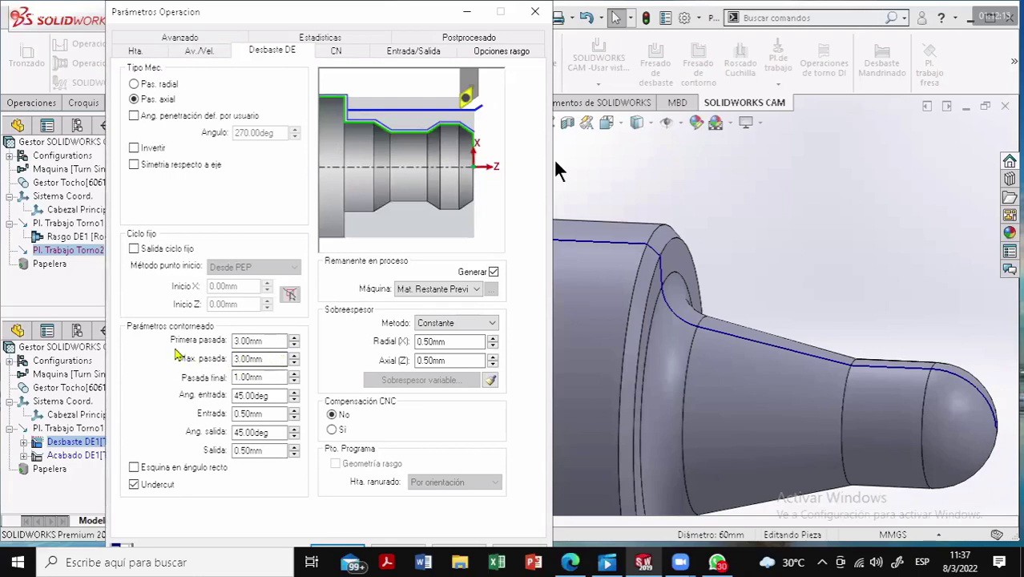
left_click(253, 341)
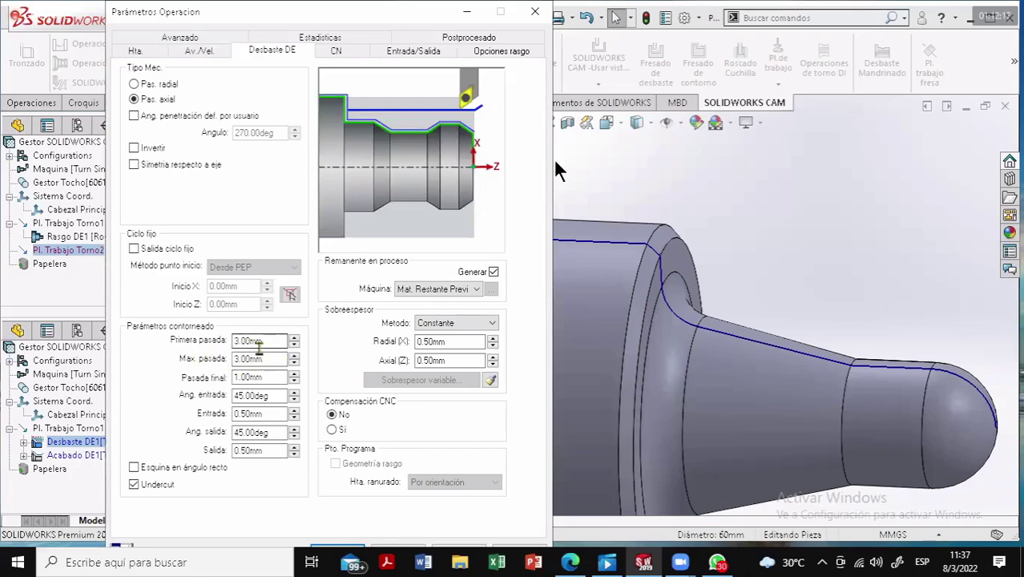
left_click(248, 358)
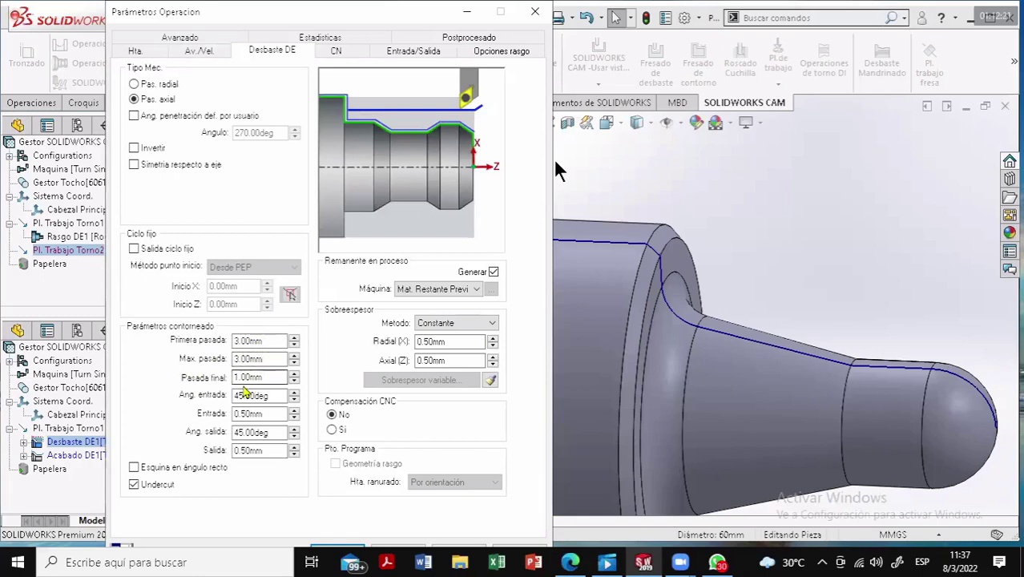
left_click(248, 376)
key("Tab")
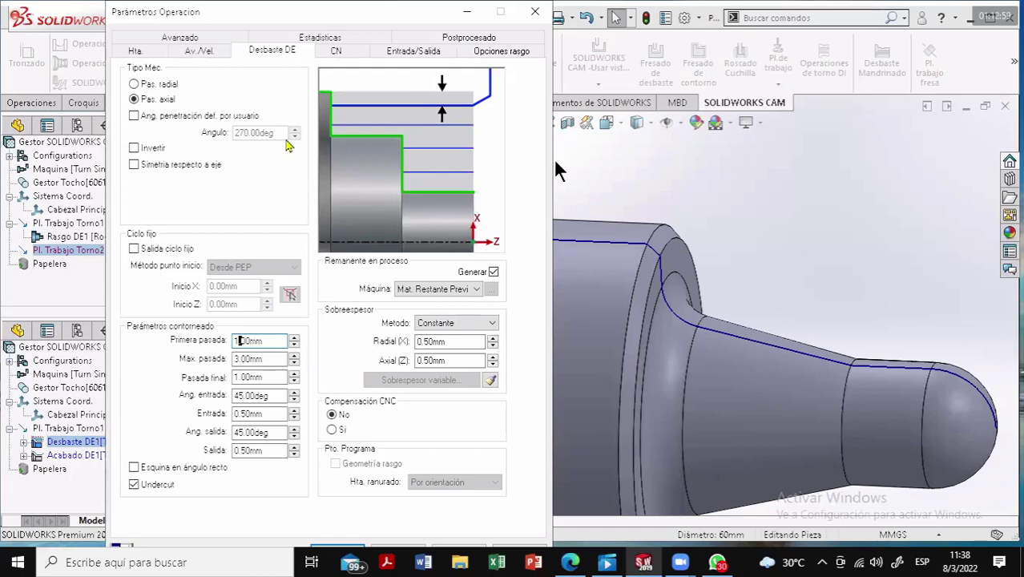
left_click(350, 56)
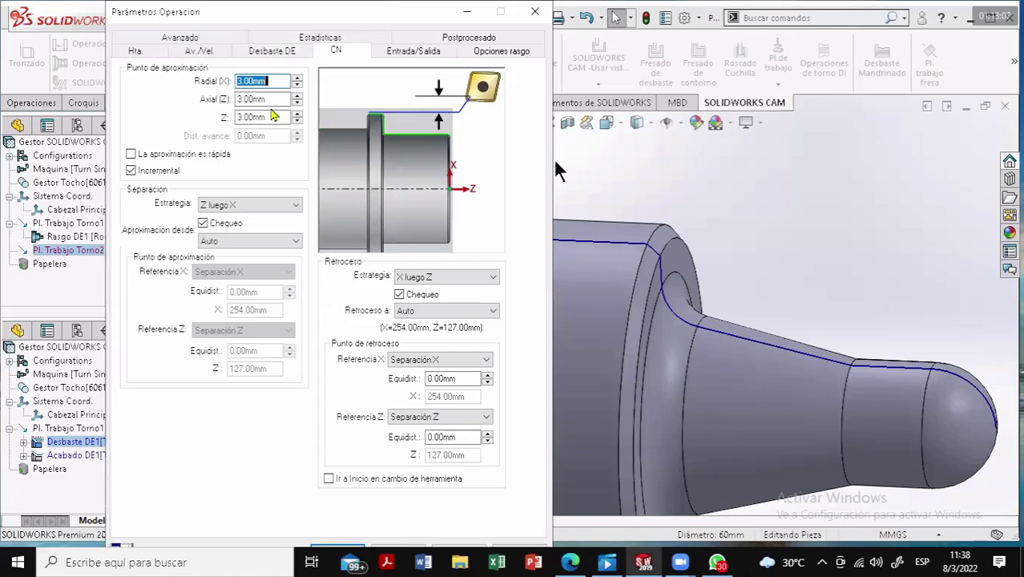
left_click(240, 98)
left_click(238, 85)
left_click(249, 98)
left_click(278, 99)
left_click(412, 56)
left_click(479, 55)
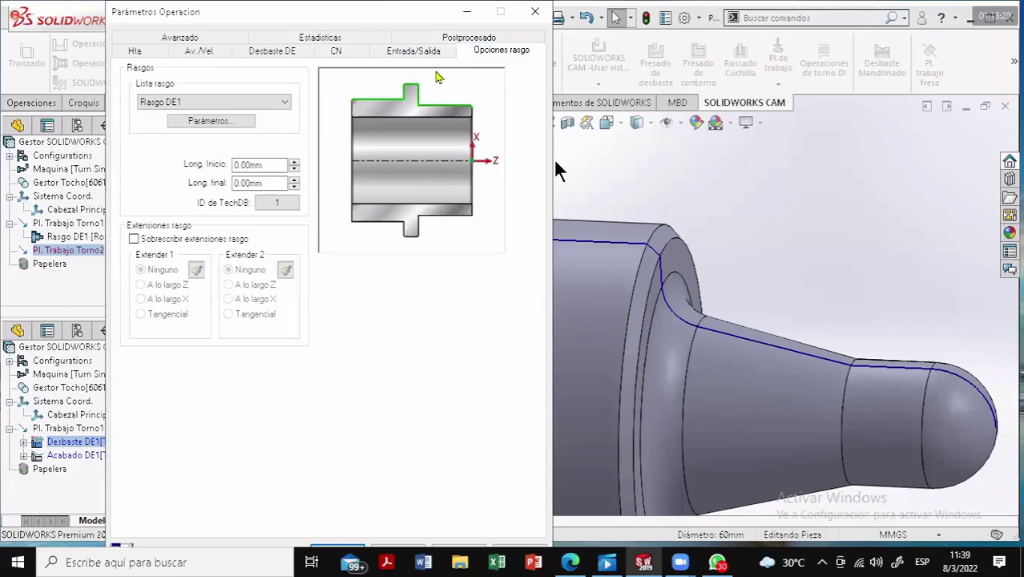
left_click(343, 55)
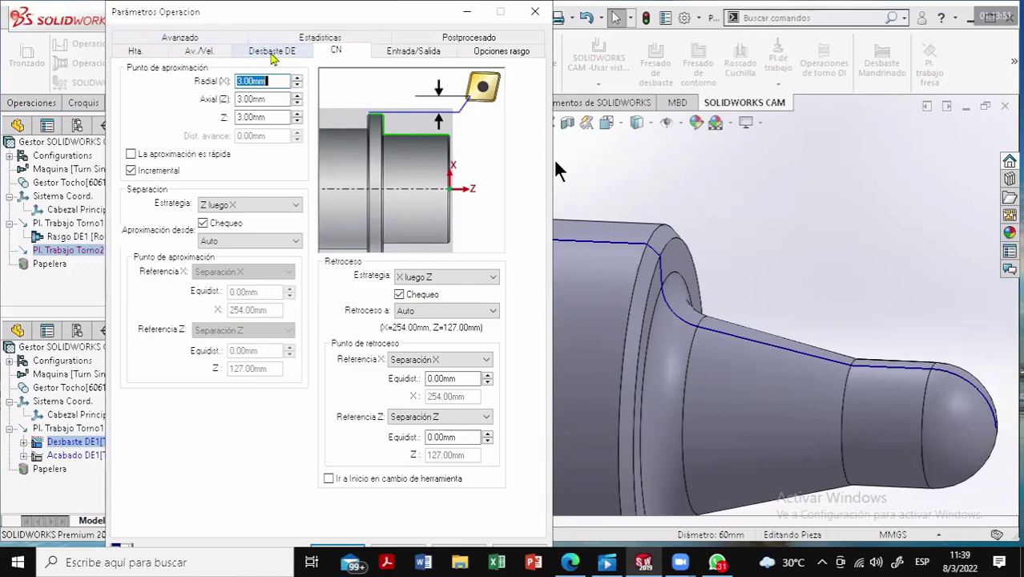
Check the 1.00 mm first pass on Desbaste DE, then return to Av./Vel. at 1200 rpm
left_click(271, 53)
left_click(204, 53)
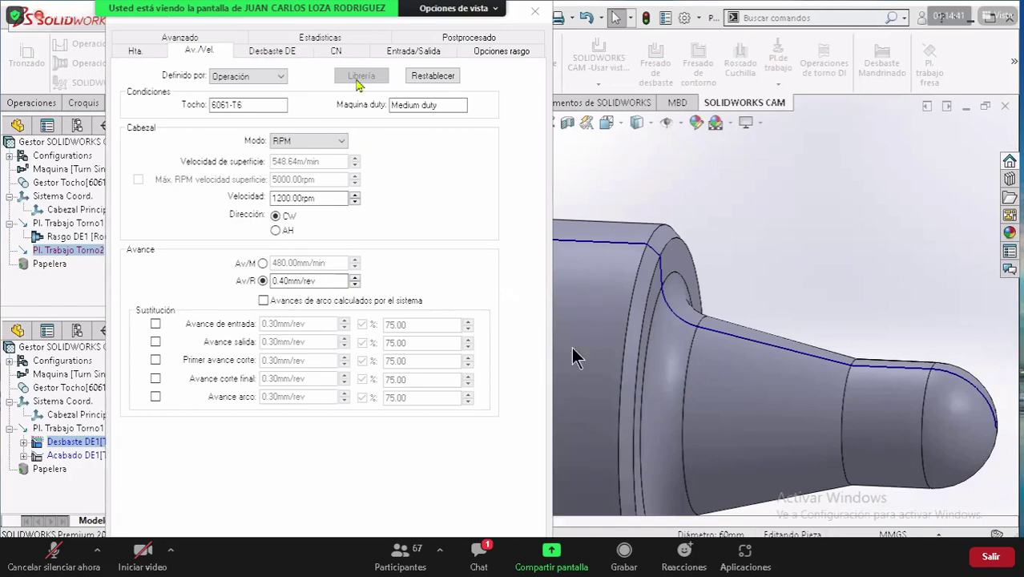
left_click(480, 555)
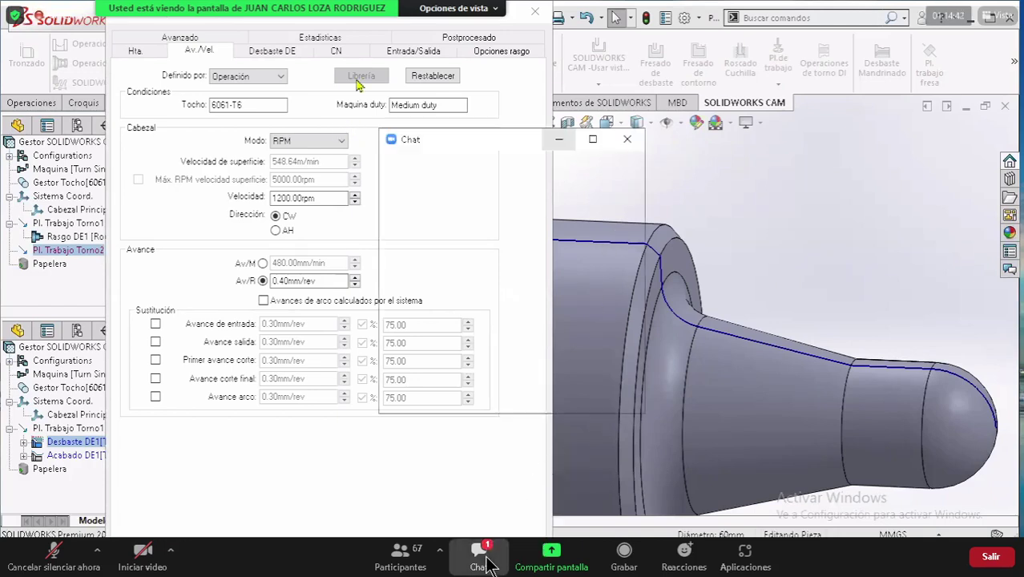
left_click(557, 138)
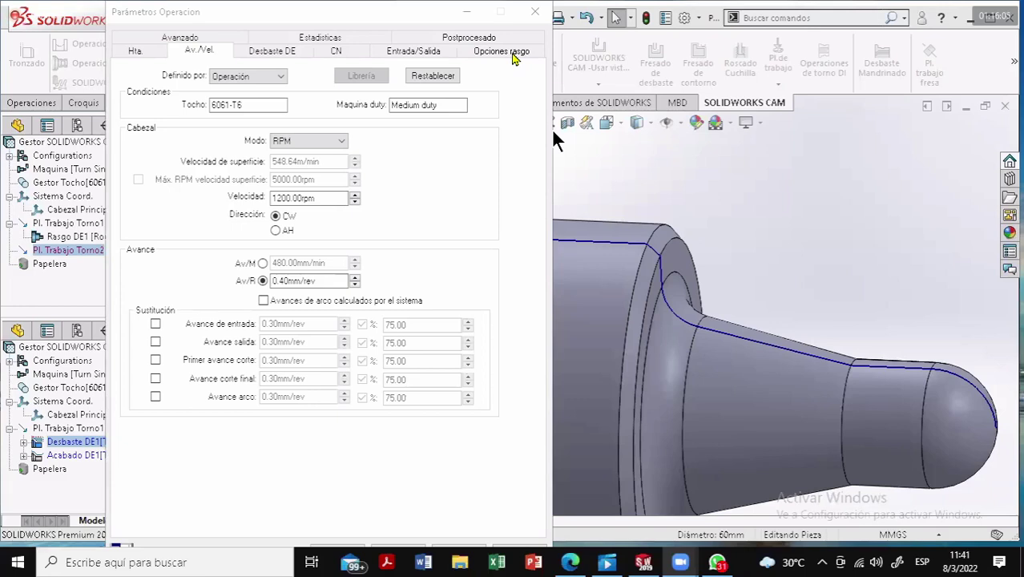
left_click(233, 105)
Accept the Desbaste DE1 parameters and preview the roughing and finishing toolpaths
left_click(337, 549)
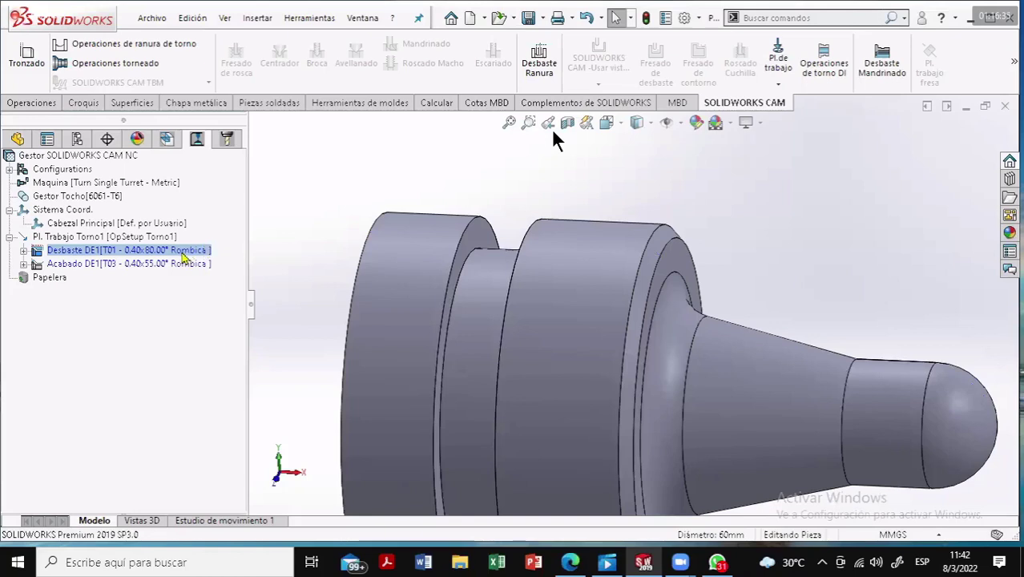
left_click(185, 255)
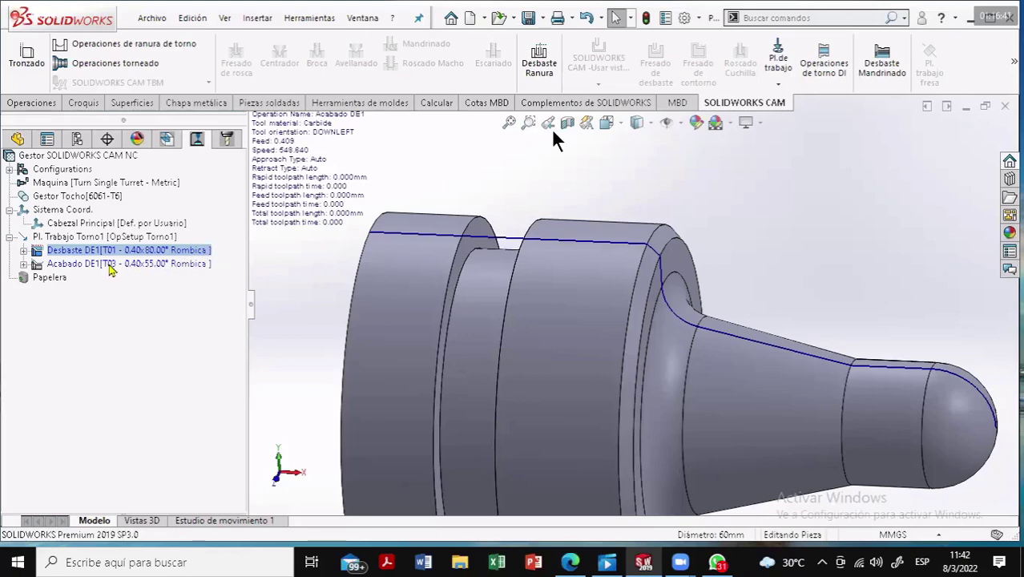
mouse_move(112, 264)
left_click(112, 270)
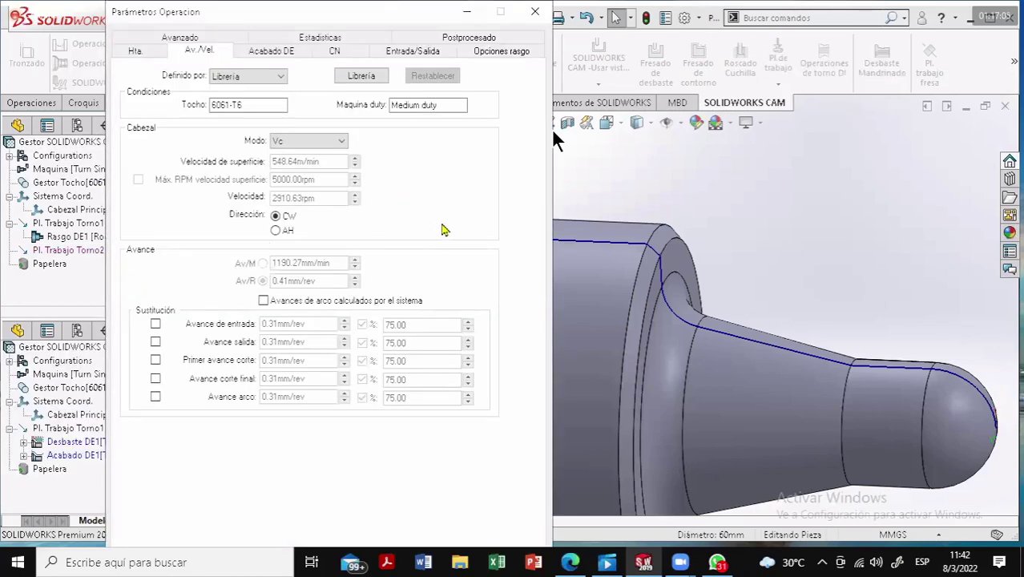
Review Acabado DE1's 55° insert, holder and turret tabs, ending on Av./Vel
left_click(149, 52)
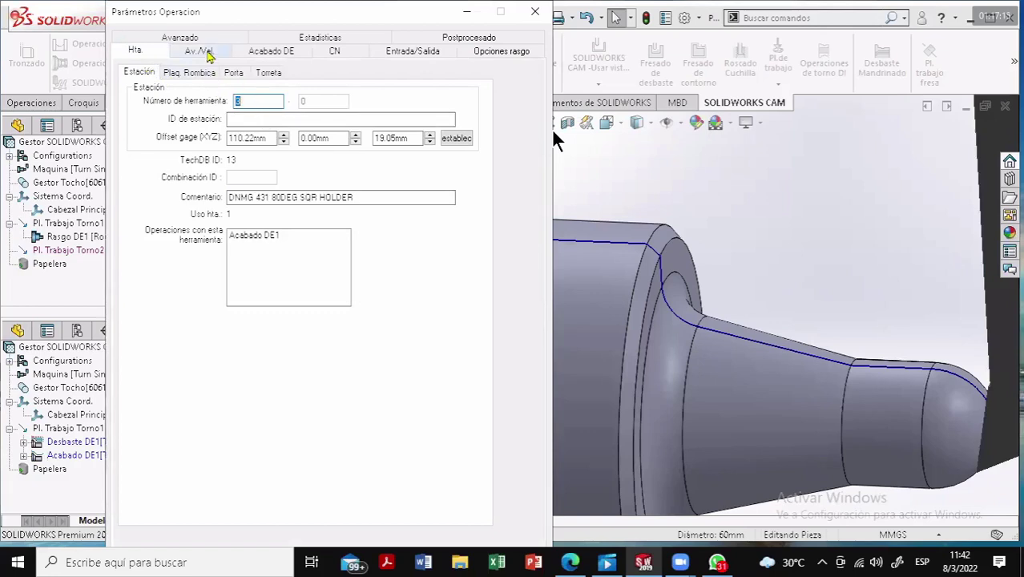
left_click(146, 74)
left_click(189, 73)
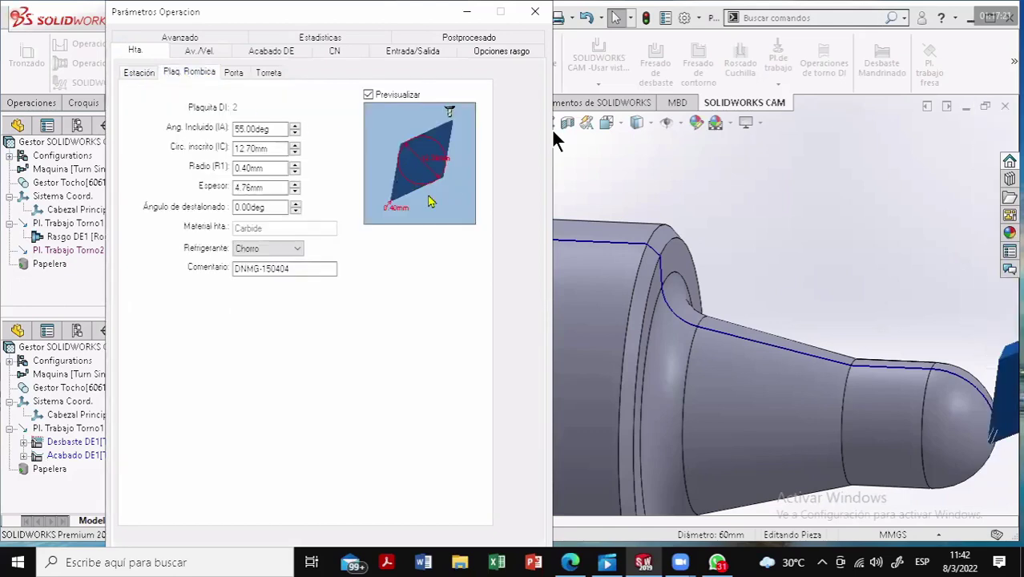
left_click(241, 129)
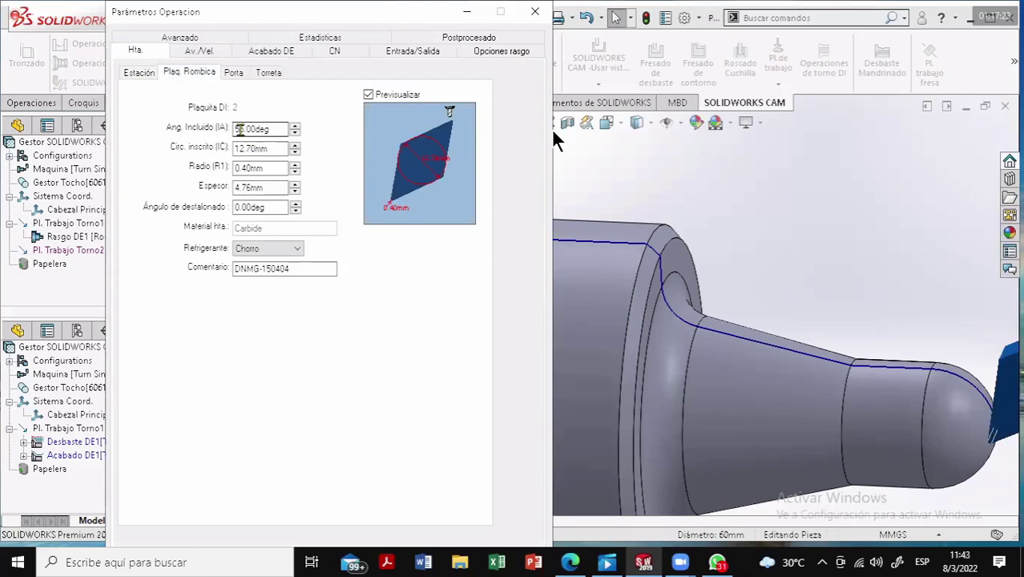
left_click(237, 74)
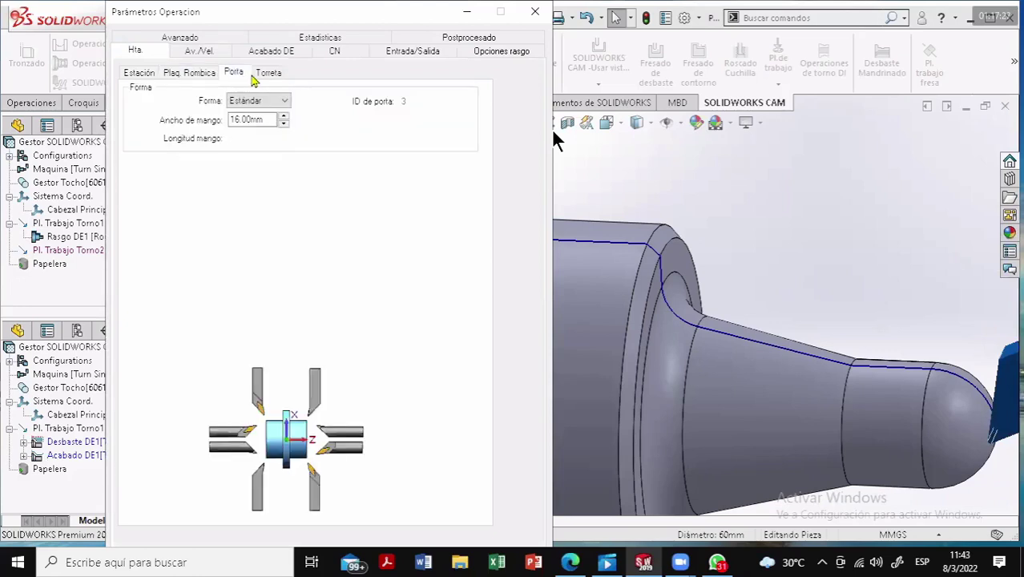
left_click(262, 76)
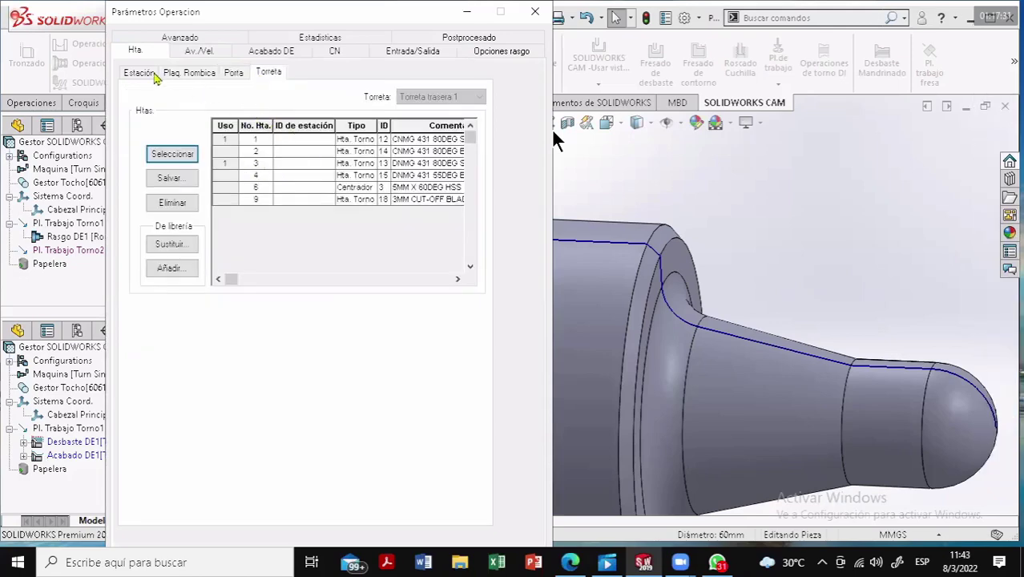
left_click(193, 51)
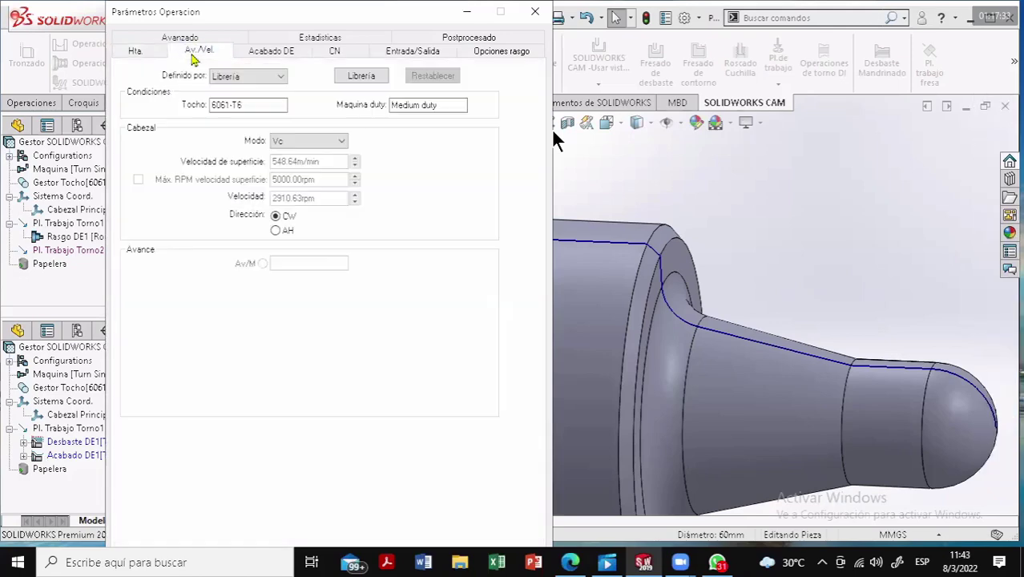
Make feeds and speeds operation-defined with the spindle speed mode set to RPM
left_click(261, 83)
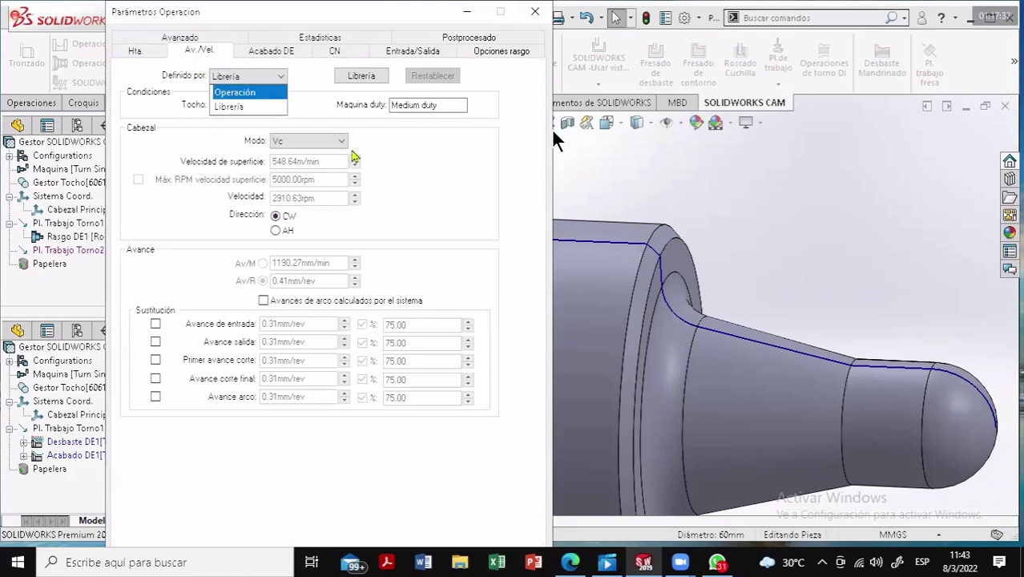
left_click(346, 153)
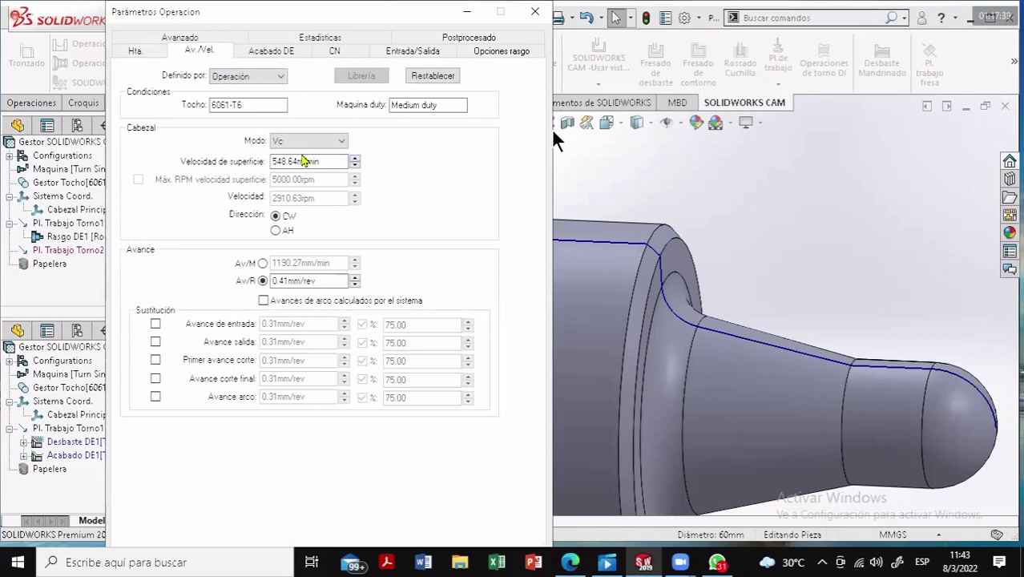
left_click(307, 142)
left_click(310, 156)
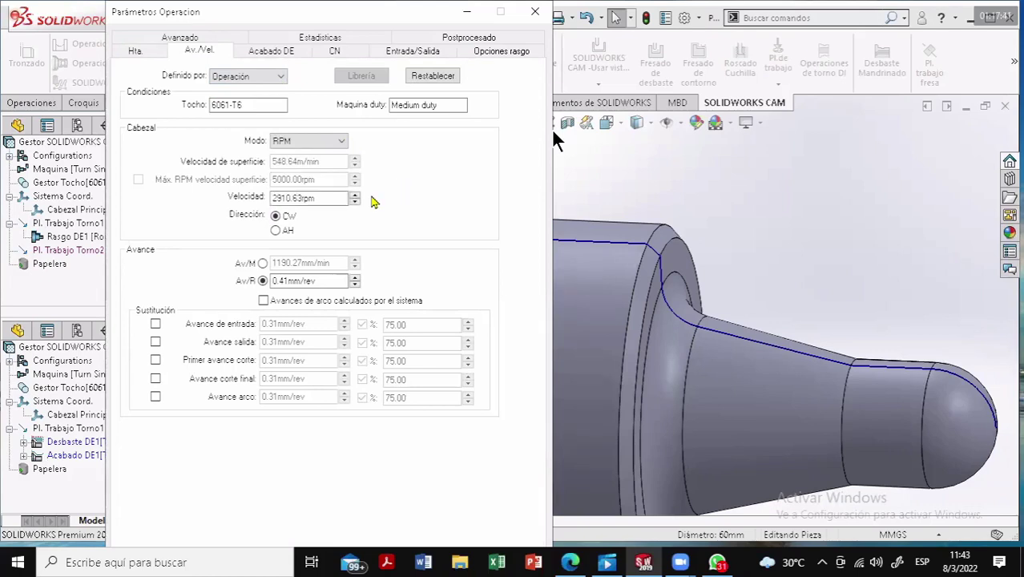
Set the finishing spindle speed to 1500 rpm
left_click(294, 198)
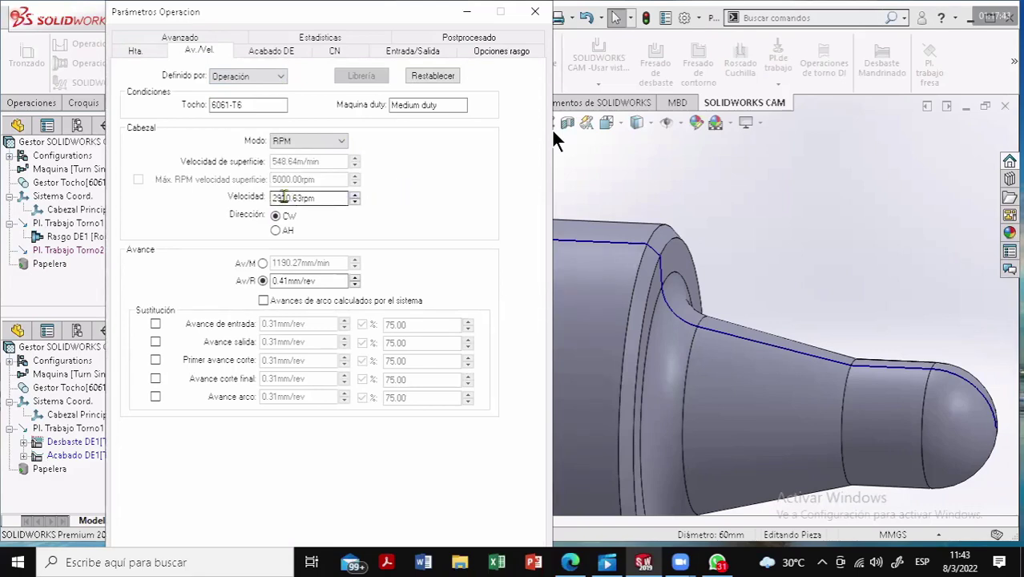
left_click(295, 199)
double_click(287, 199)
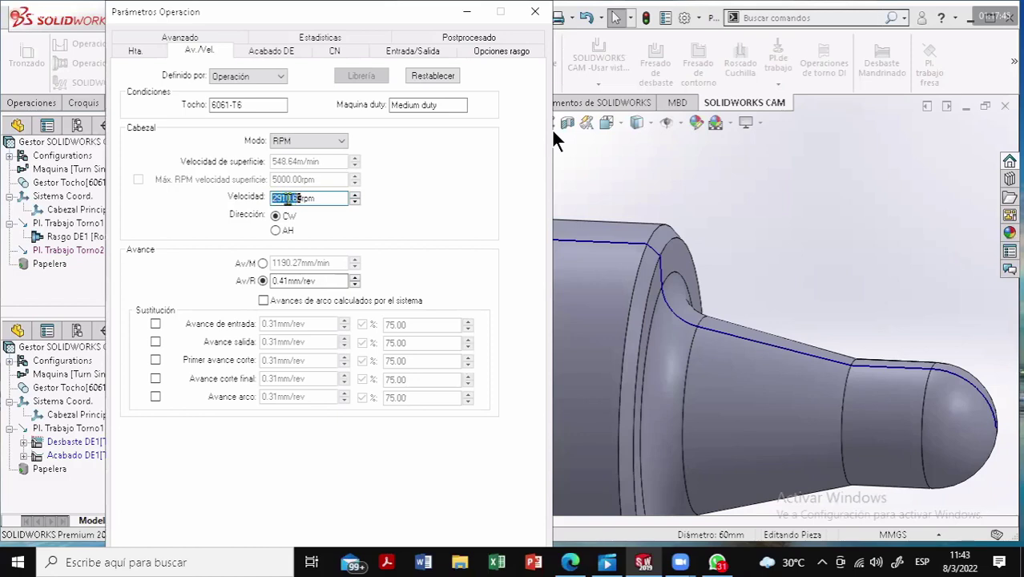
left_click(289, 198, "shift")
type("1")
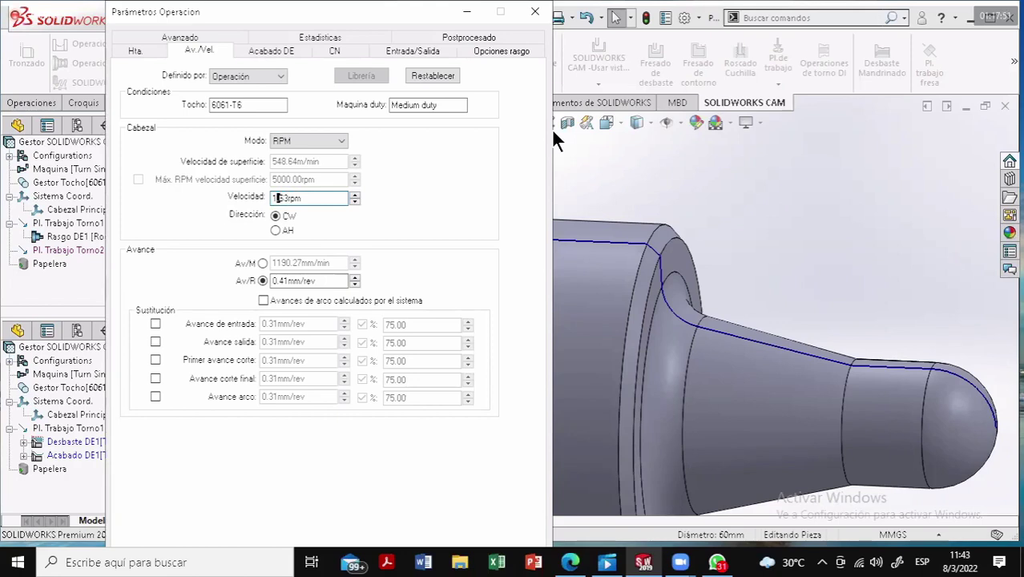
type("500")
key("Delete")
key("Delete")
key("Delete")
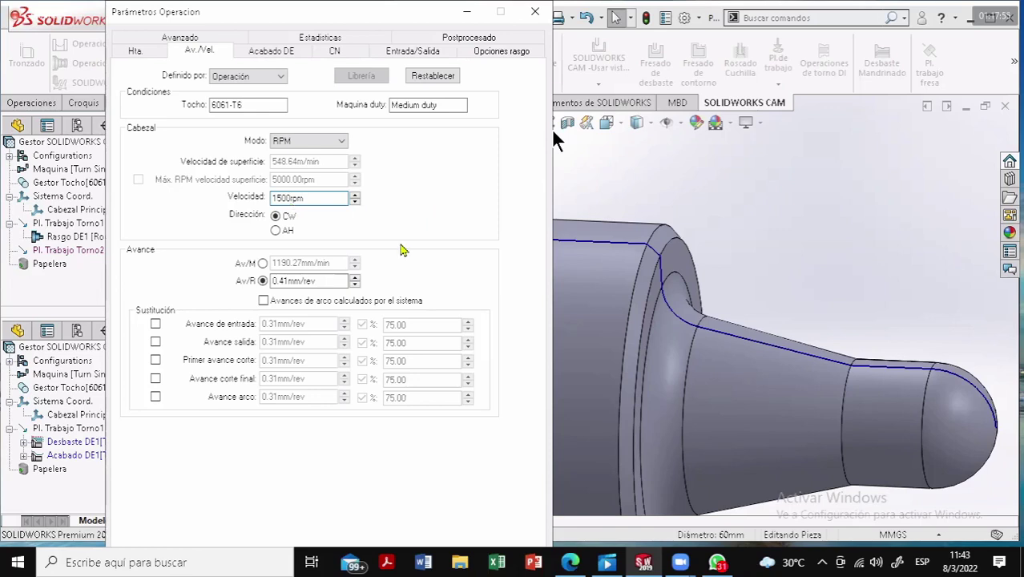
Set counter-clockwise (AH) spindle rotation and a 0.2 mm/rev feed
left_click(347, 230)
left_click(275, 280)
key("BackSpace")
type("0")
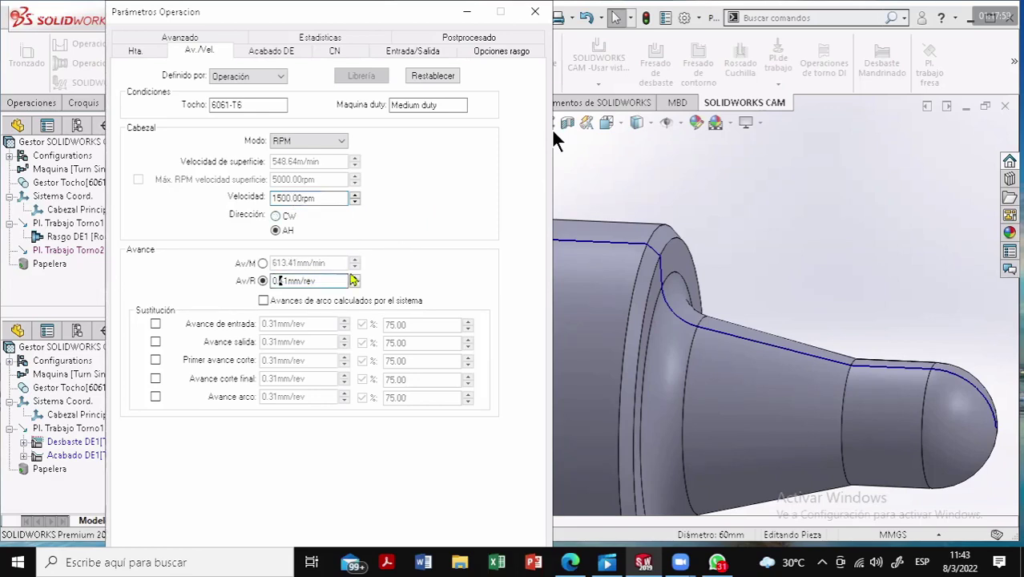
key("Delete")
type("2")
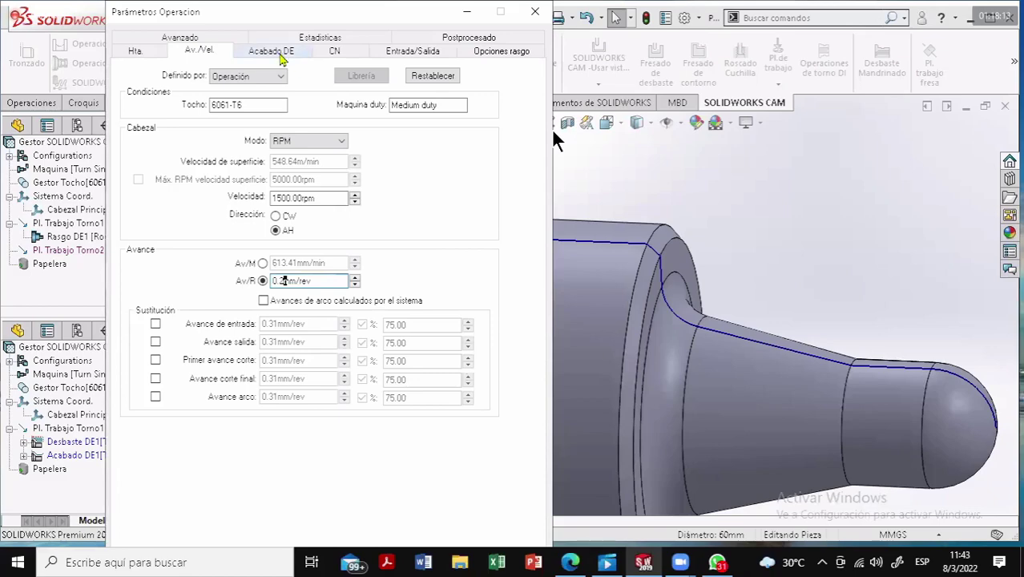
Verify Acabado DE1's radial (X) and axial (Z) stock allowances are 0.00 mm, then view its 3.00 mm approach/retract settings
left_click(281, 56)
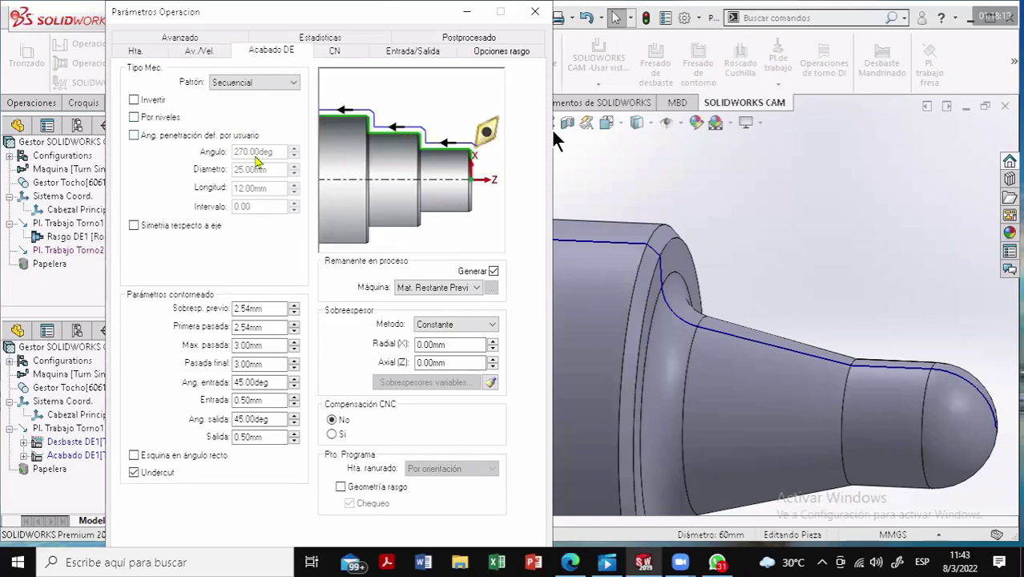
left_click(419, 344)
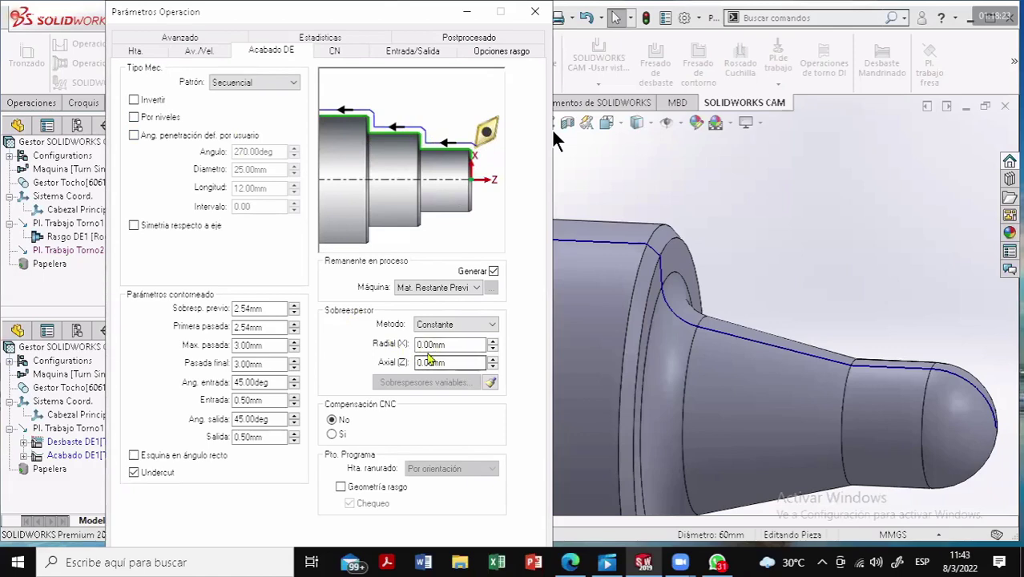
double_click(419, 345)
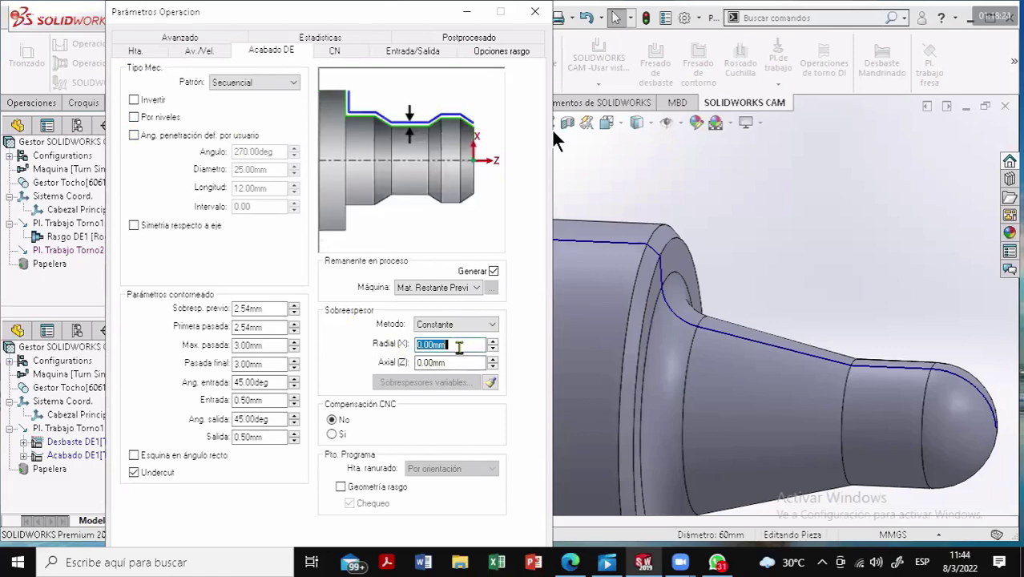
left_click(453, 363)
double_click(453, 363)
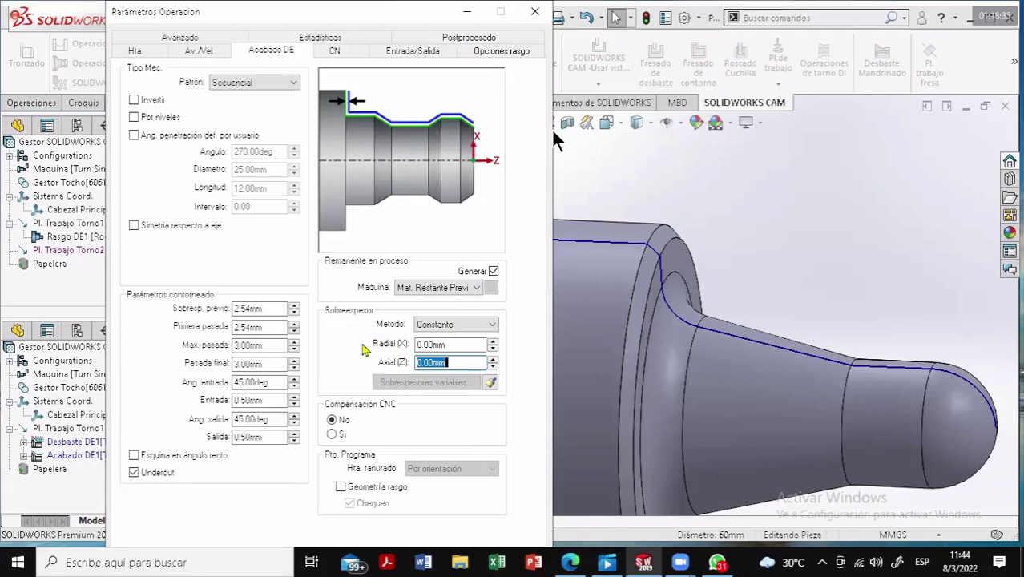
left_click(336, 51)
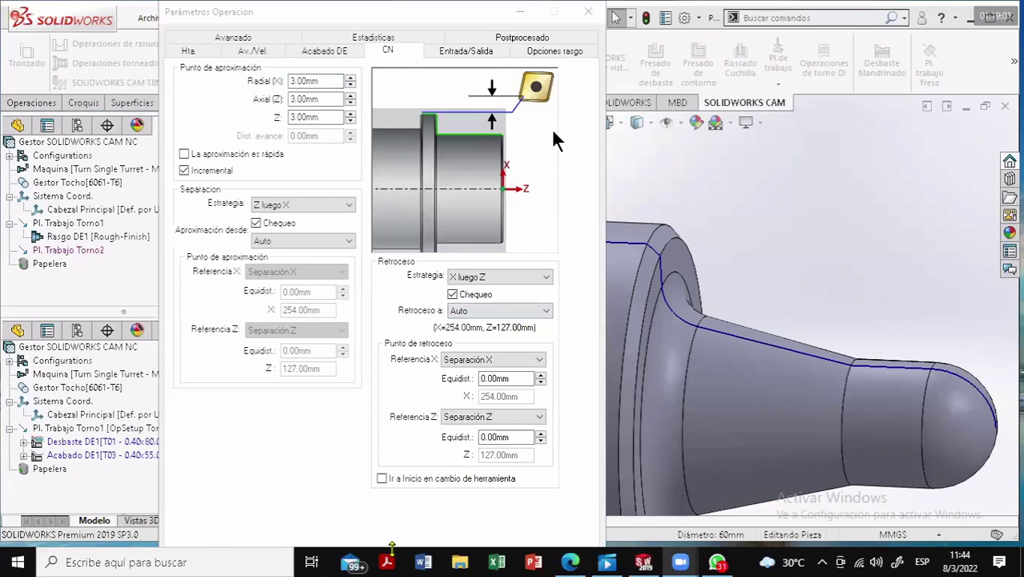
Accept Acabado DE1's operation parameters with OK and close the Parámetros Operación dialog
left_click(240, 422)
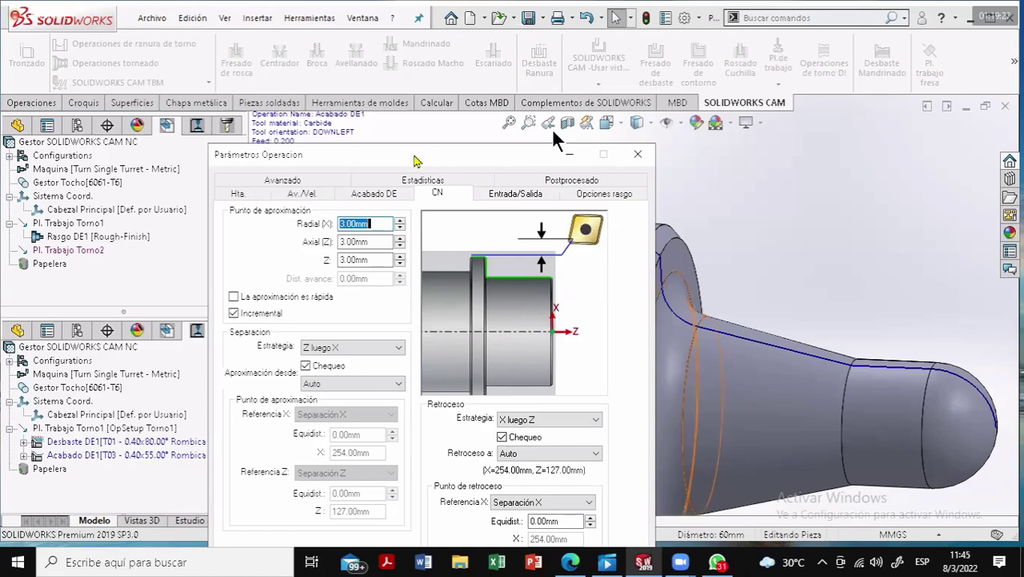
left_click_drag(415, 161, 406, 18)
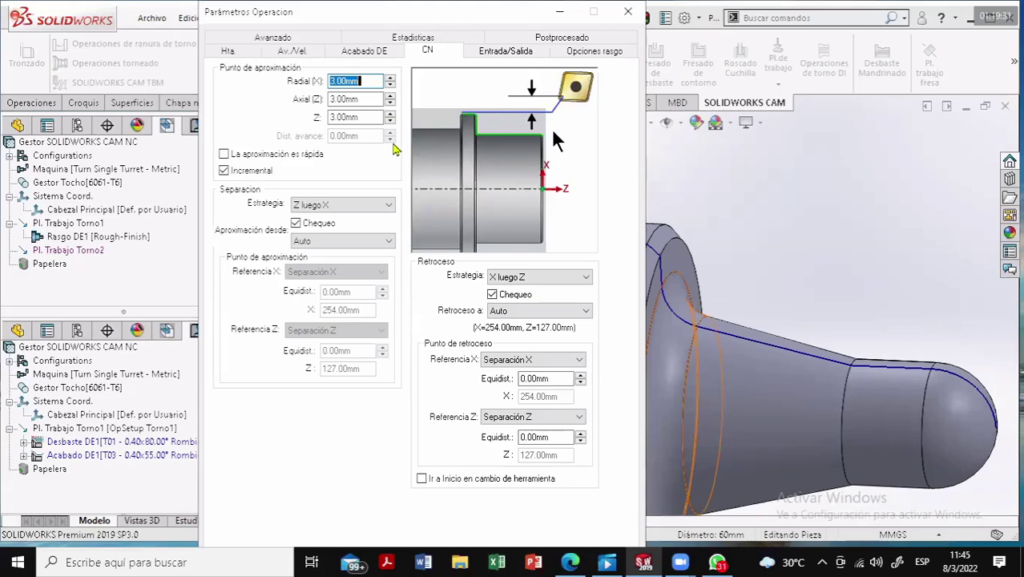
key("Return")
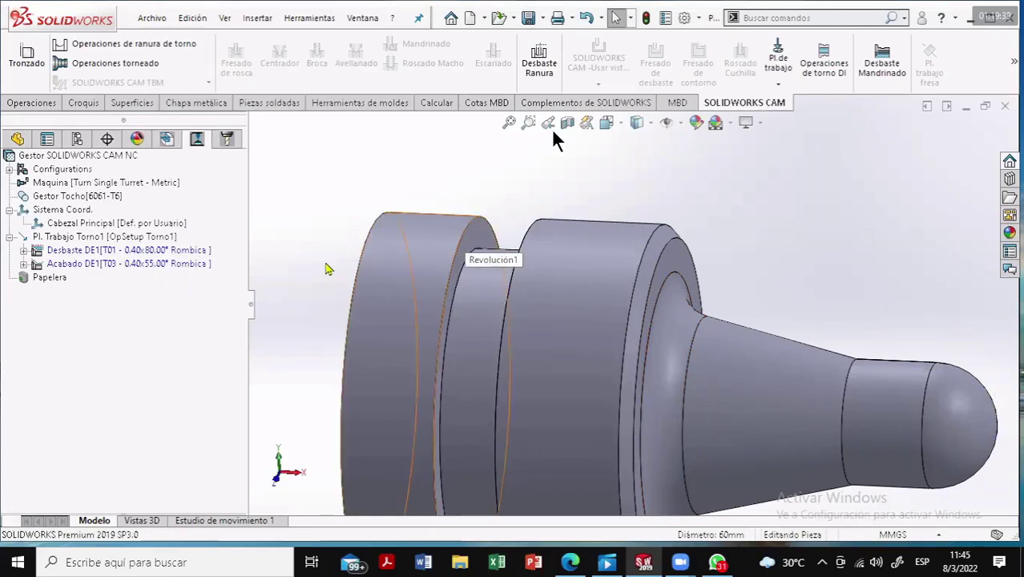
Zoom out on the turned part and snap briefly to front view before returning
scroll(374, 295, "up", 2)
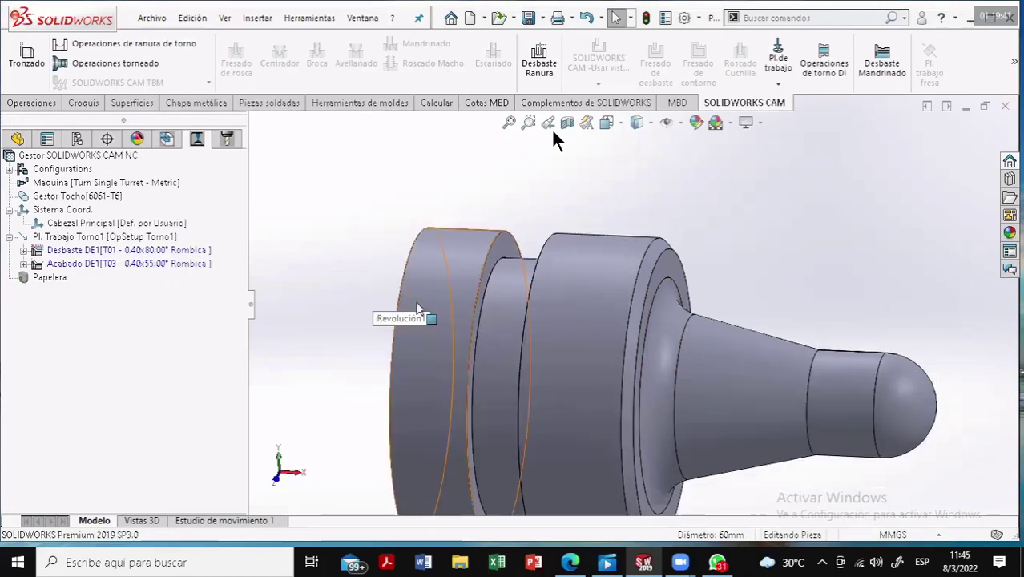
scroll(517, 407, "up", 2)
scroll(496, 278, "down", 1)
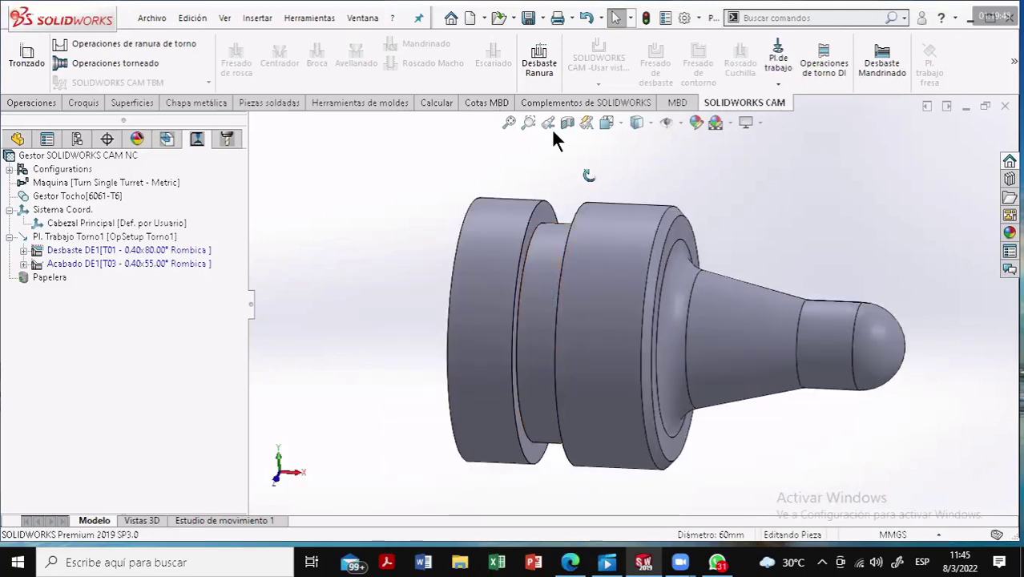
key("ctrl+1")
key("ctrl+shift+z")
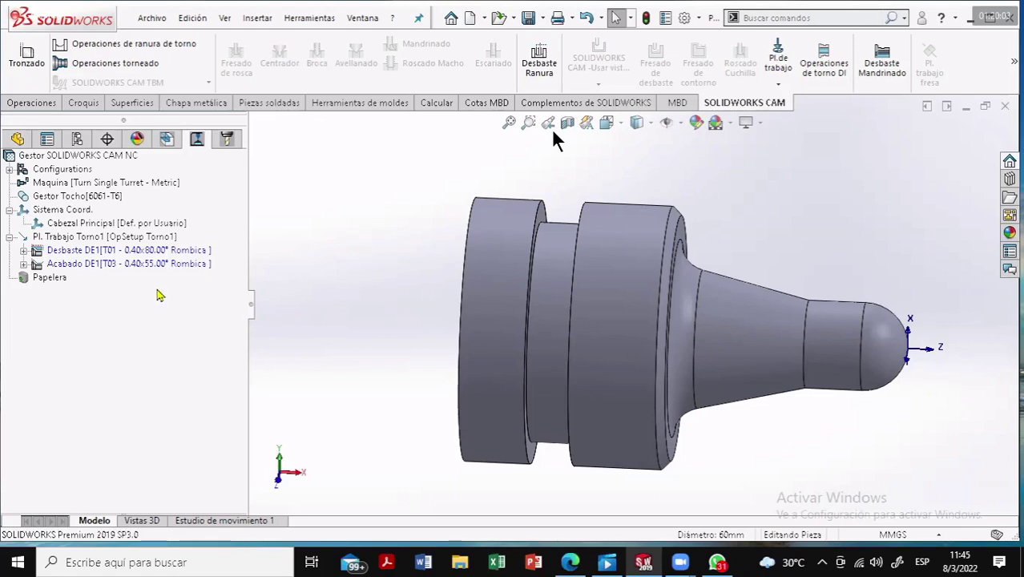
Generate toolpaths for Pl. Trabajo Torno1 and zoom out to see the lathe around the part
right_click(84, 241)
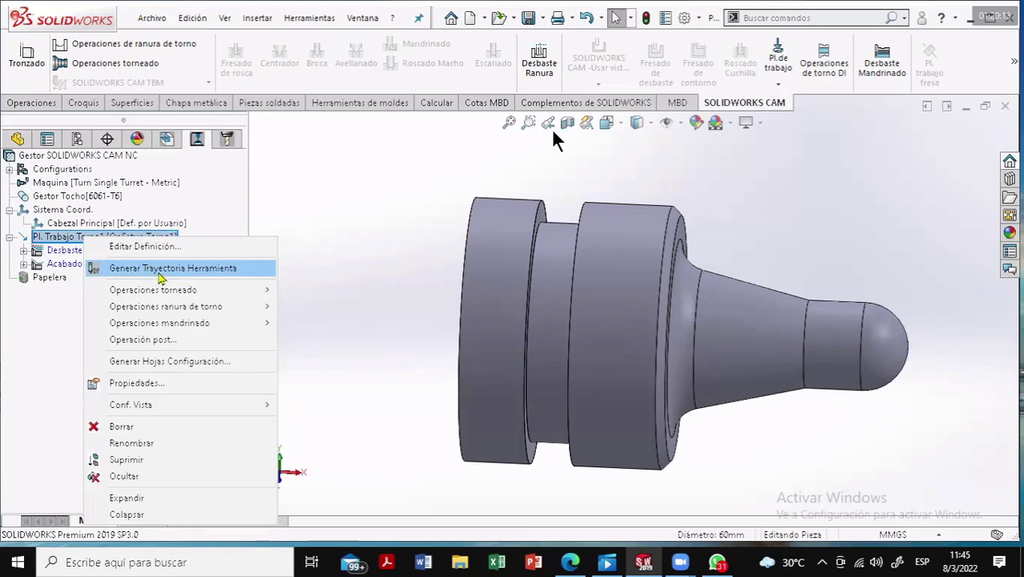
left_click(159, 276)
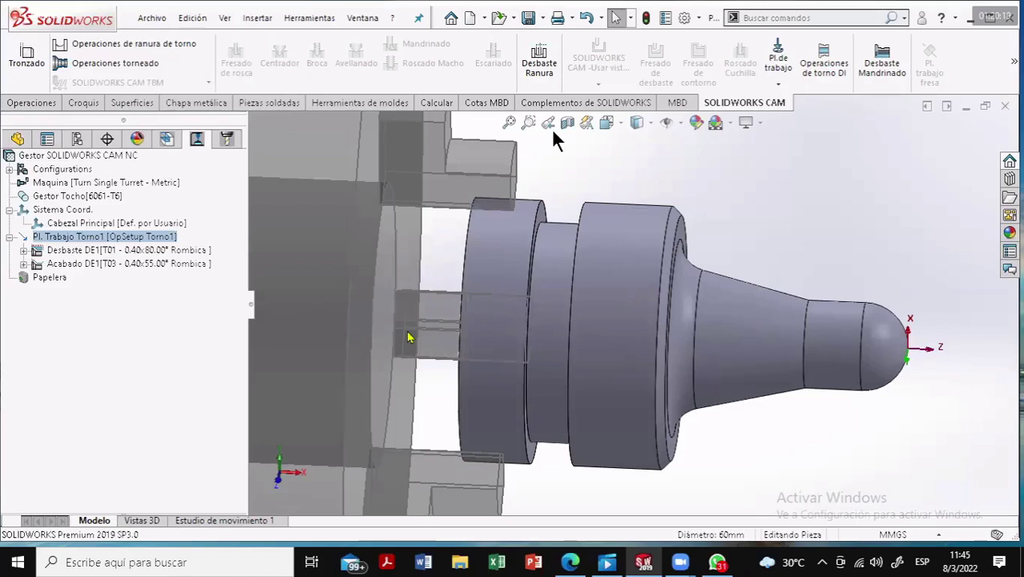
scroll(663, 325, "up", 2)
scroll(663, 328, "up", 1)
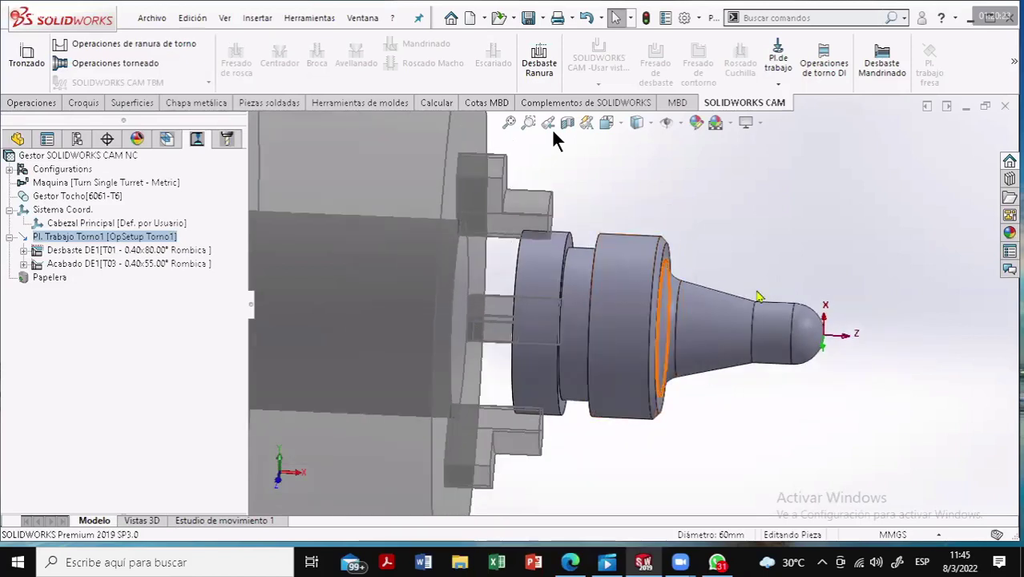
scroll(575, 288, "up", 1)
scroll(574, 289, "up", 1)
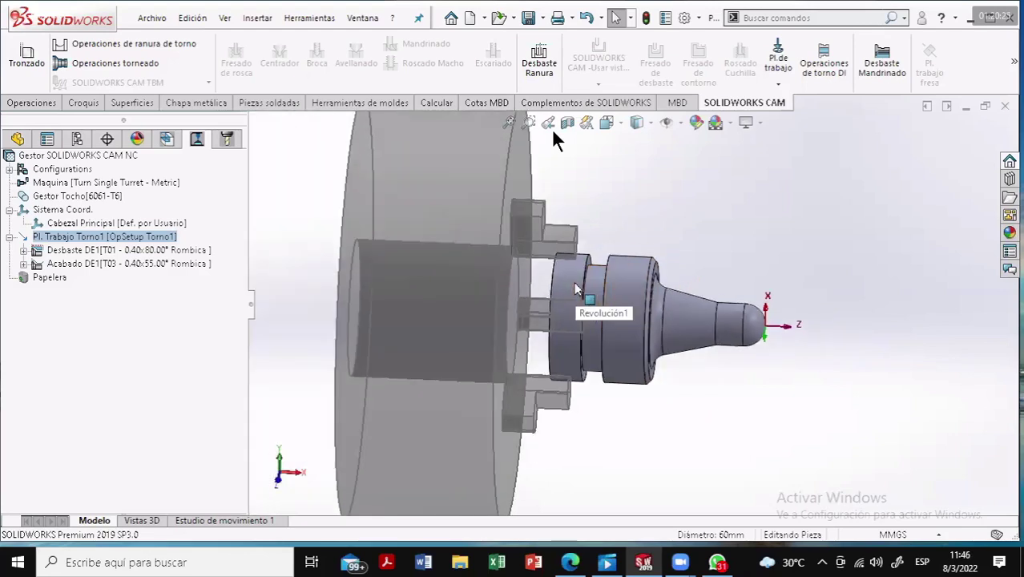
scroll(574, 259, "down", 1)
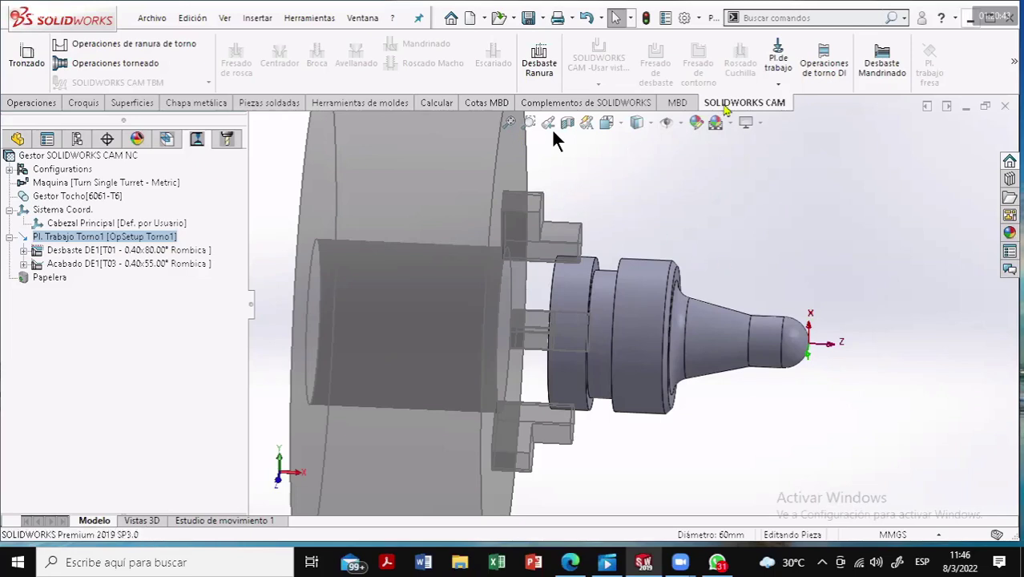
Open and then hide Zoom's participant list to return to the video gallery
left_click(401, 561)
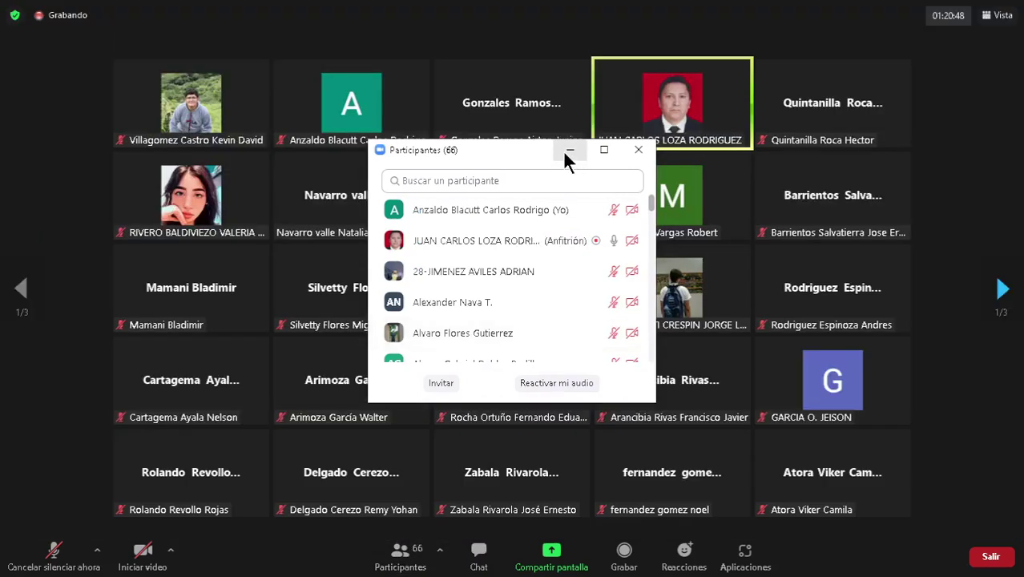
left_click(568, 154)
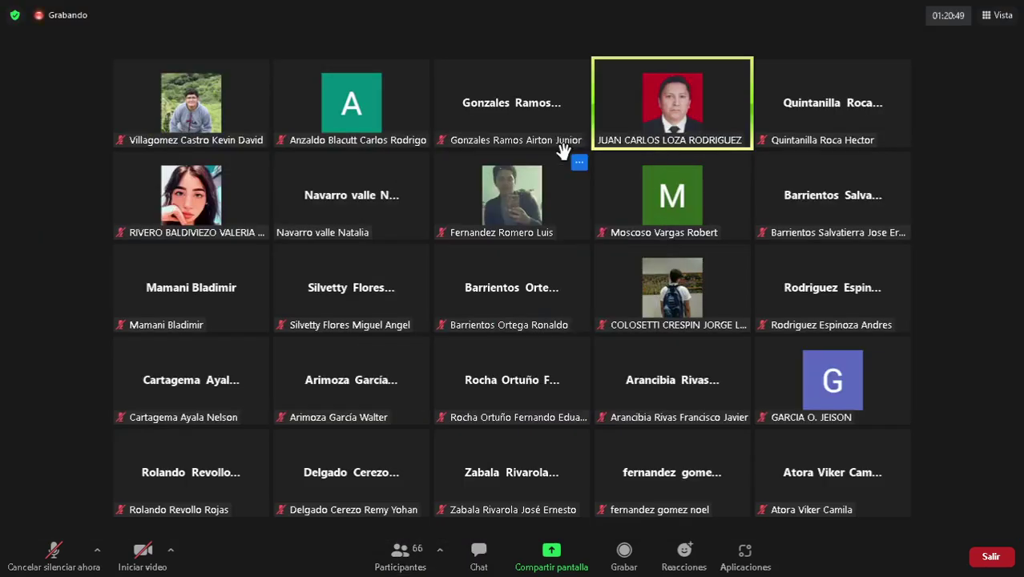